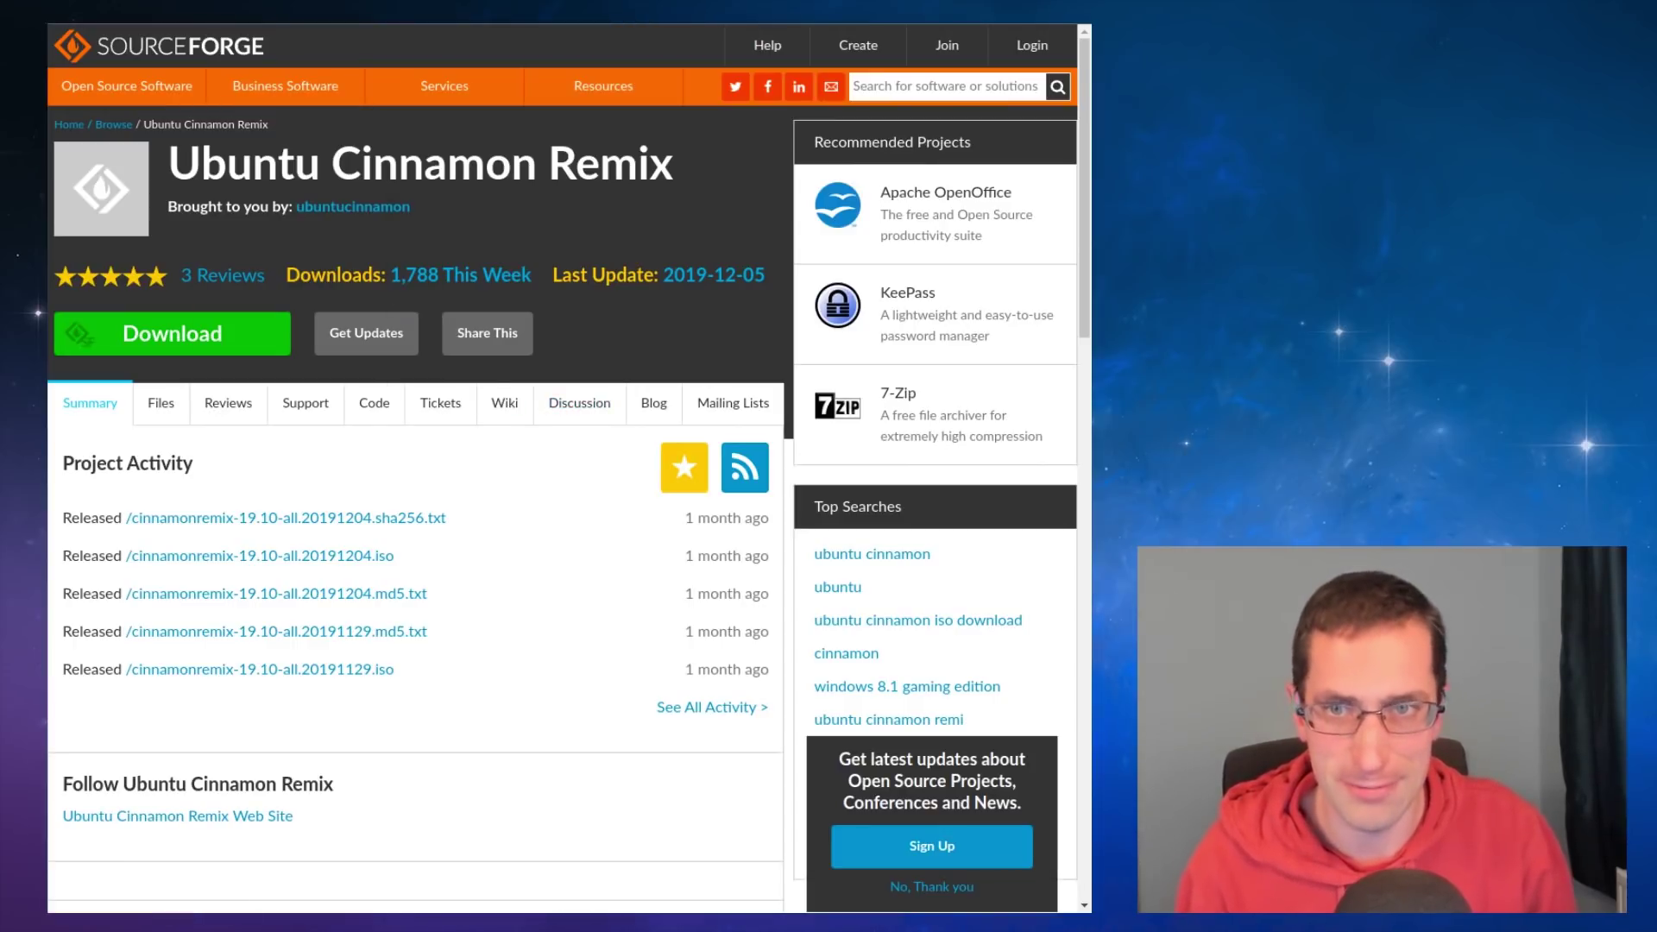
Step: Go back from the Ubuntu Cinnamon Remix SourceForge page to the release announcement that links it
key("alt+Left")
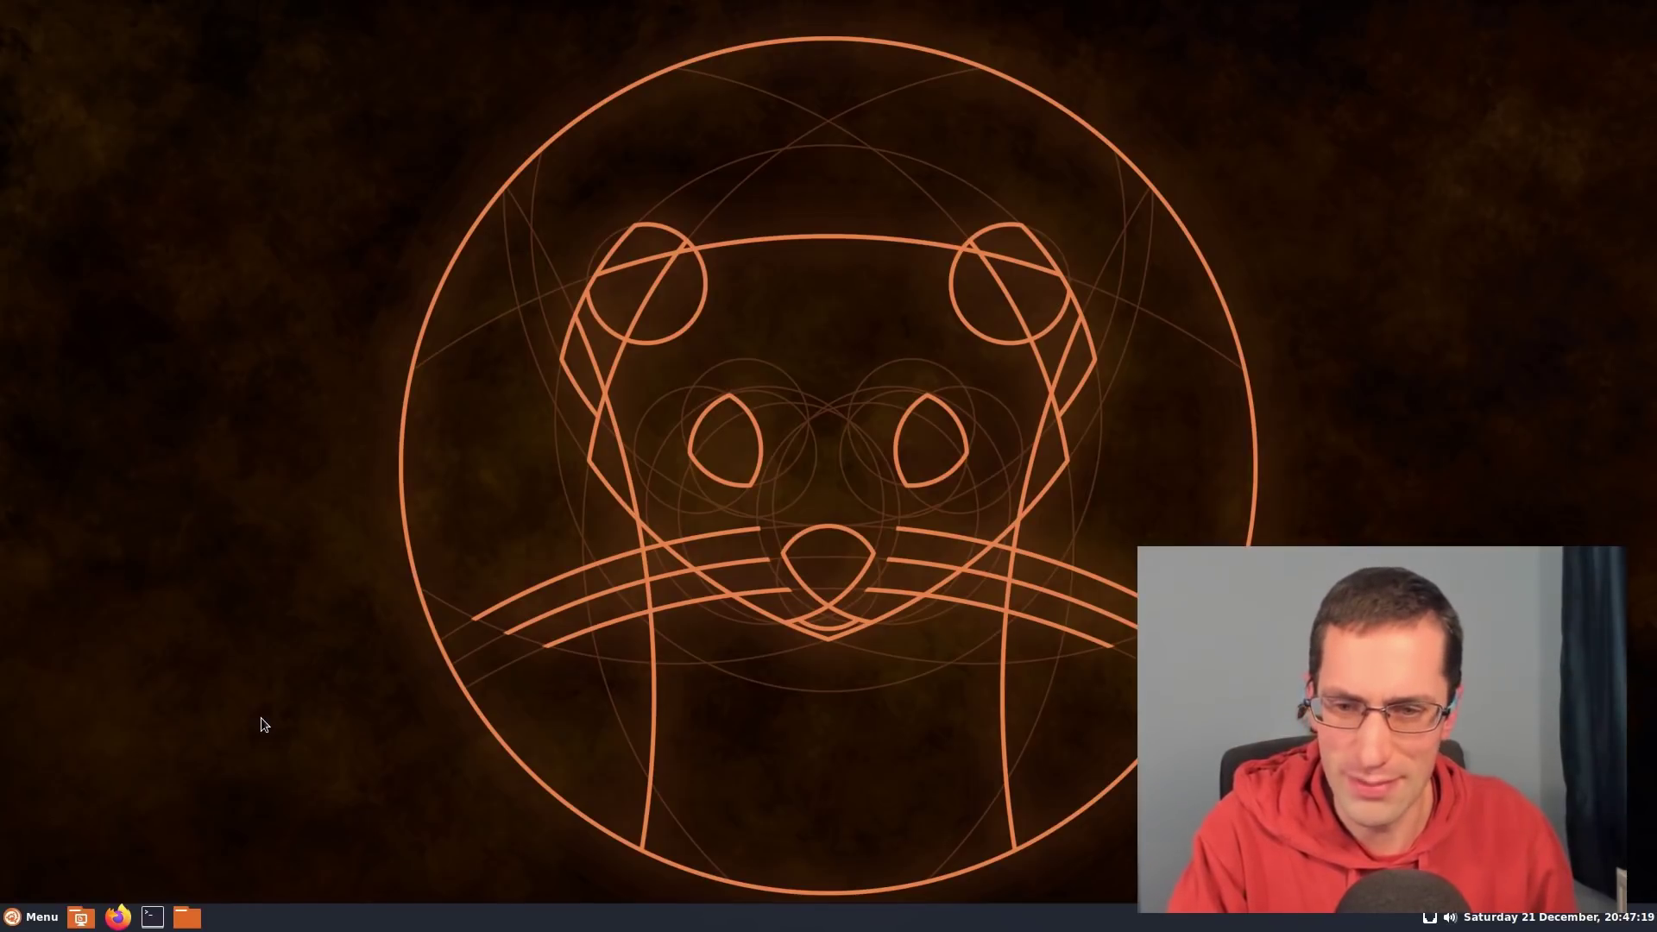
left_click(43, 918)
mouse_move(160, 788)
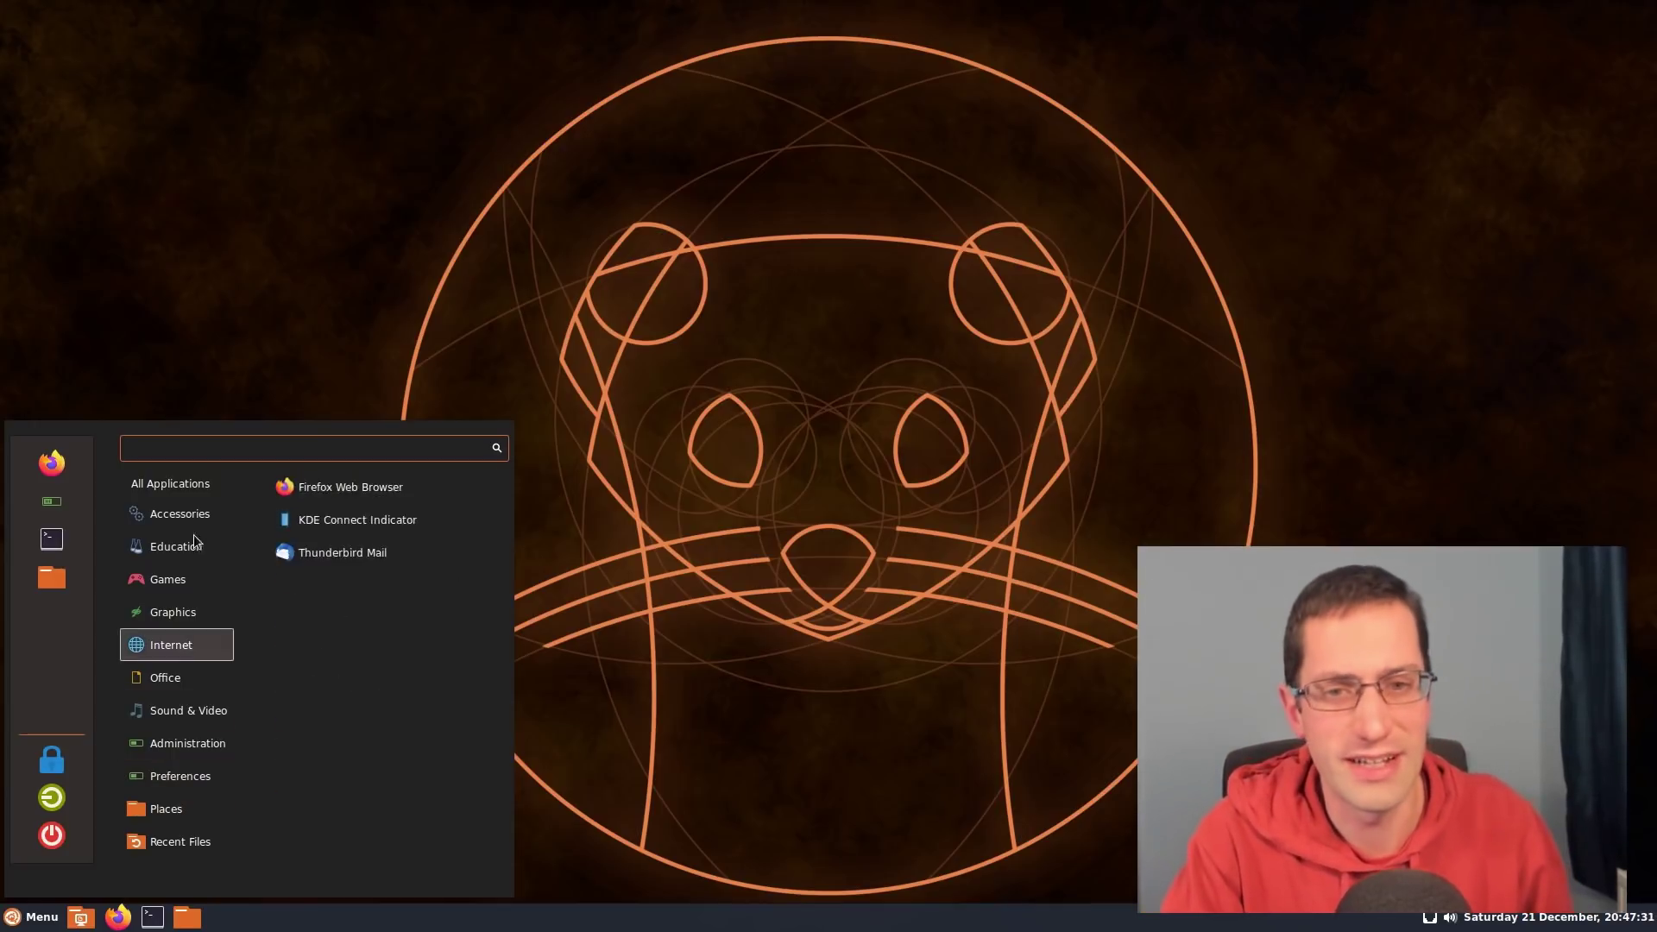
left_click(257, 329)
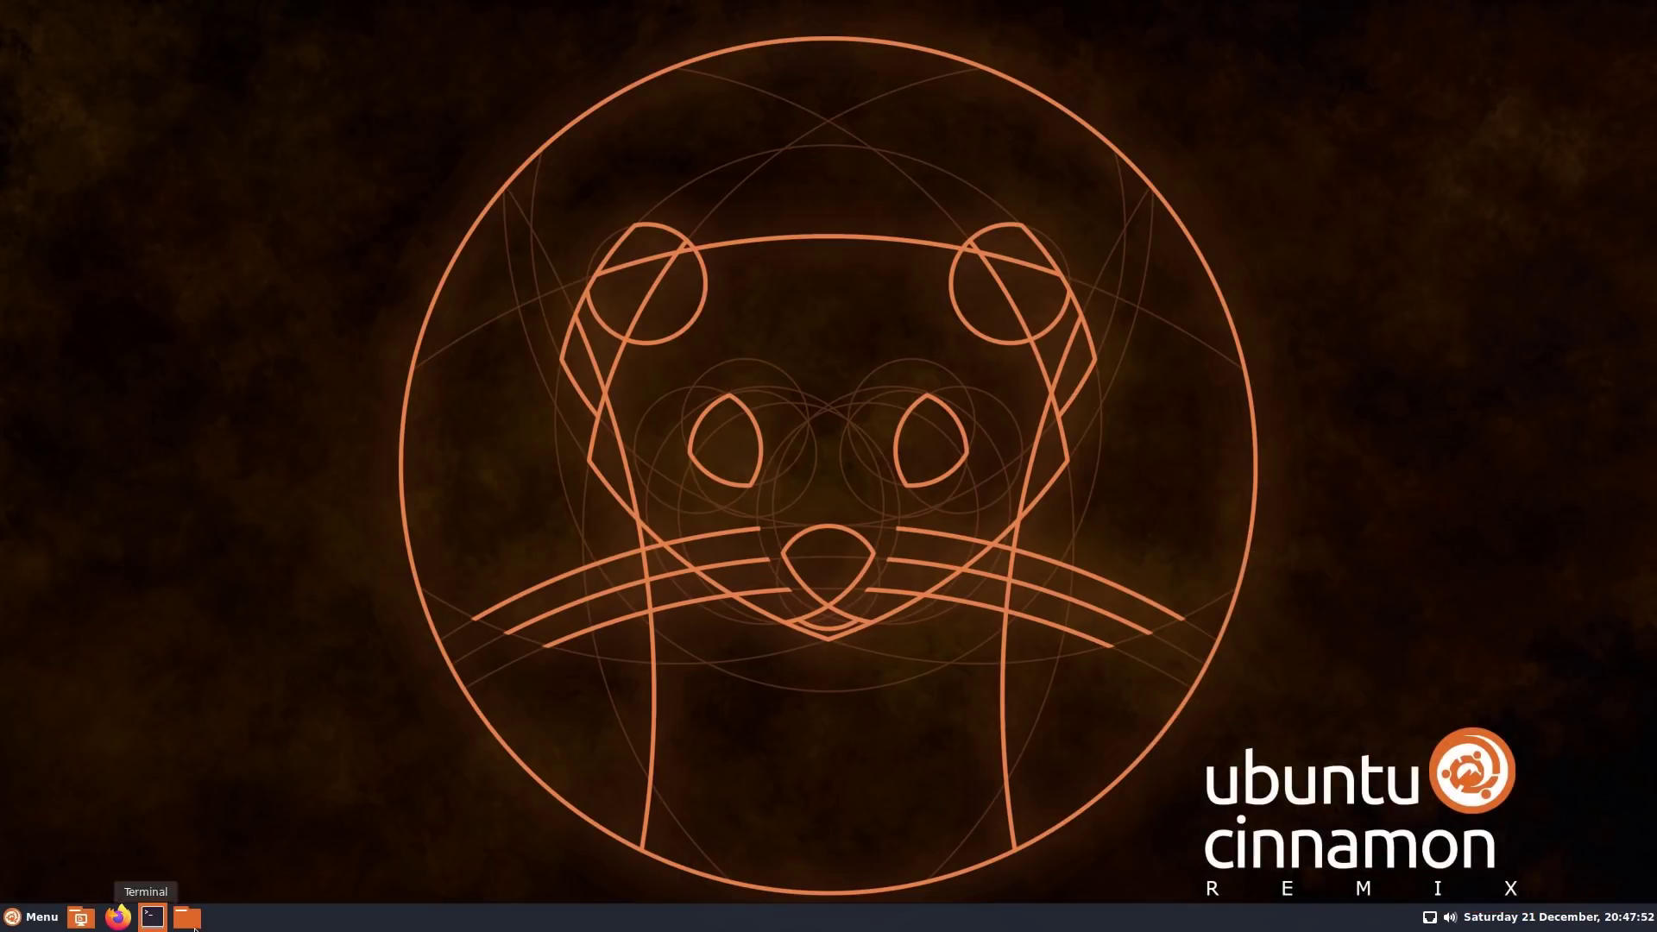
Step: Open a terminal and run free -m twice to check memory (872 MB used of 16013 MB)
left_click(152, 917)
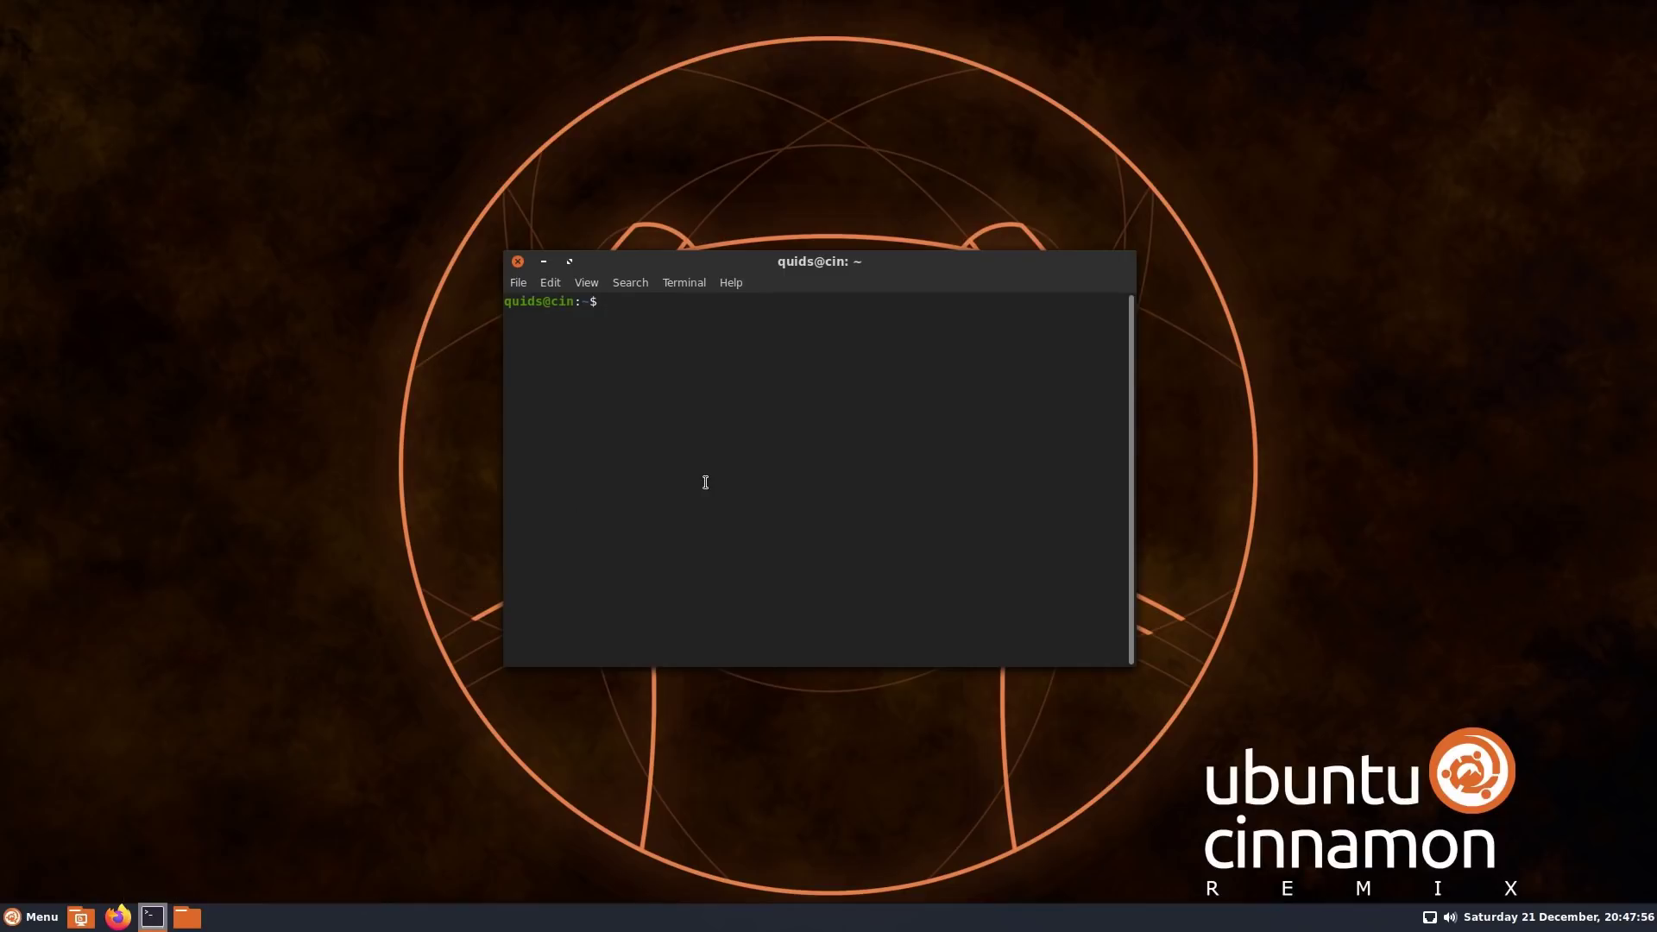
type("free -m")
key("Return")
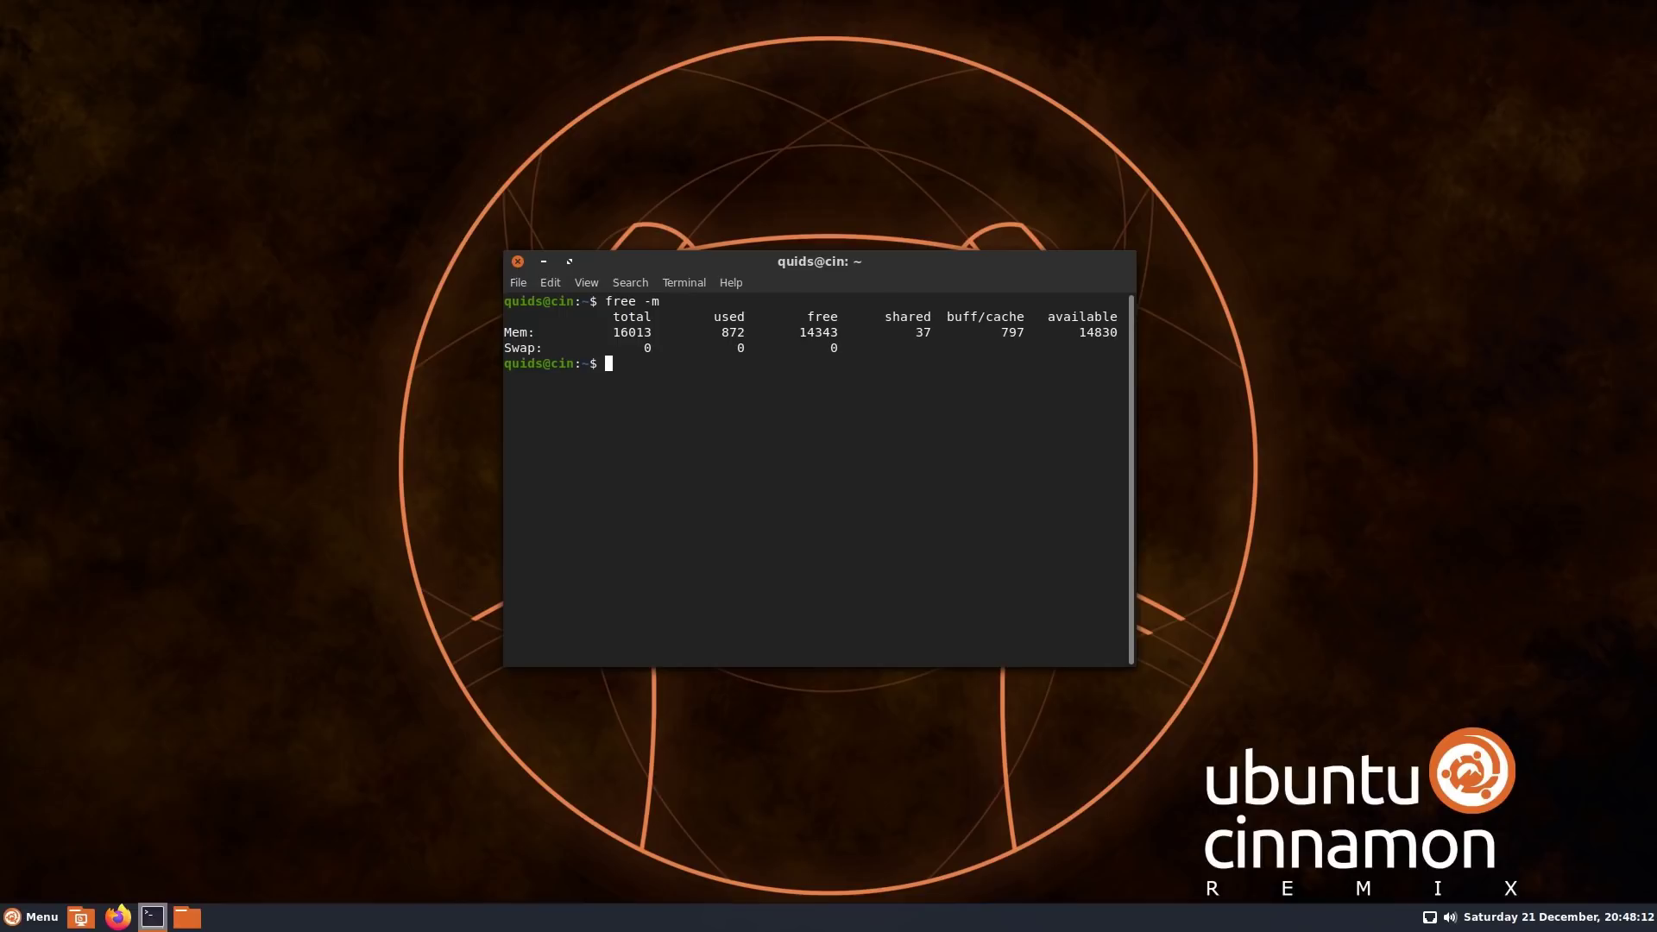
key("Up")
key("Return")
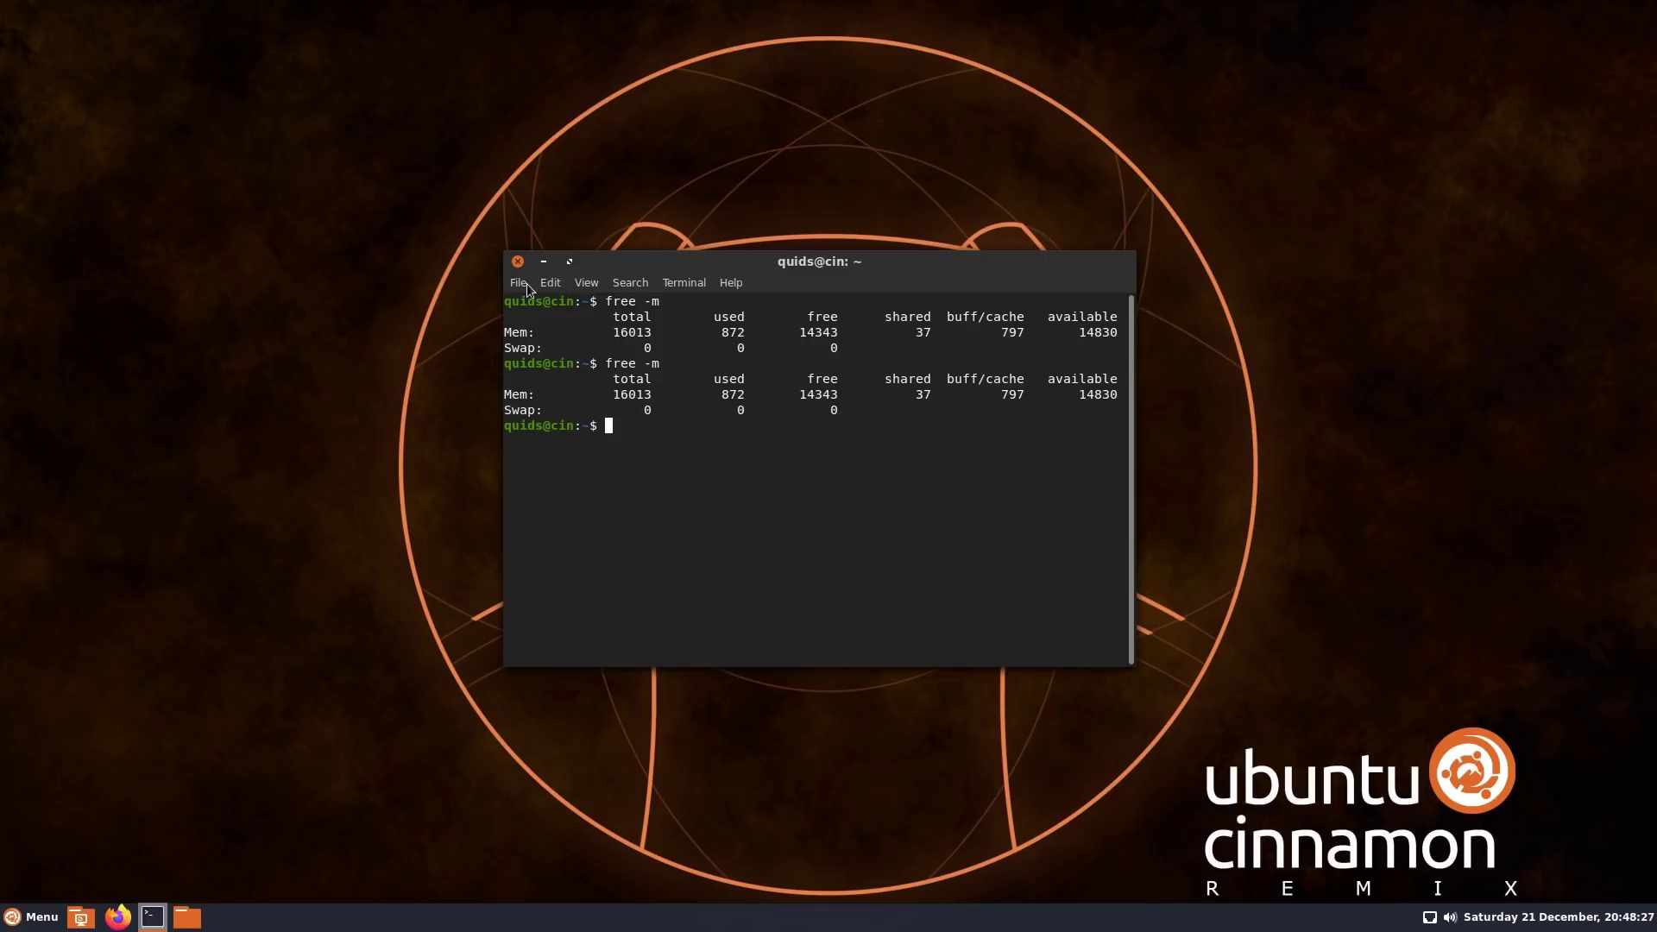
Step: Run top to view live process and memory usage, quit it, and close the terminal
type("top")
key("Return")
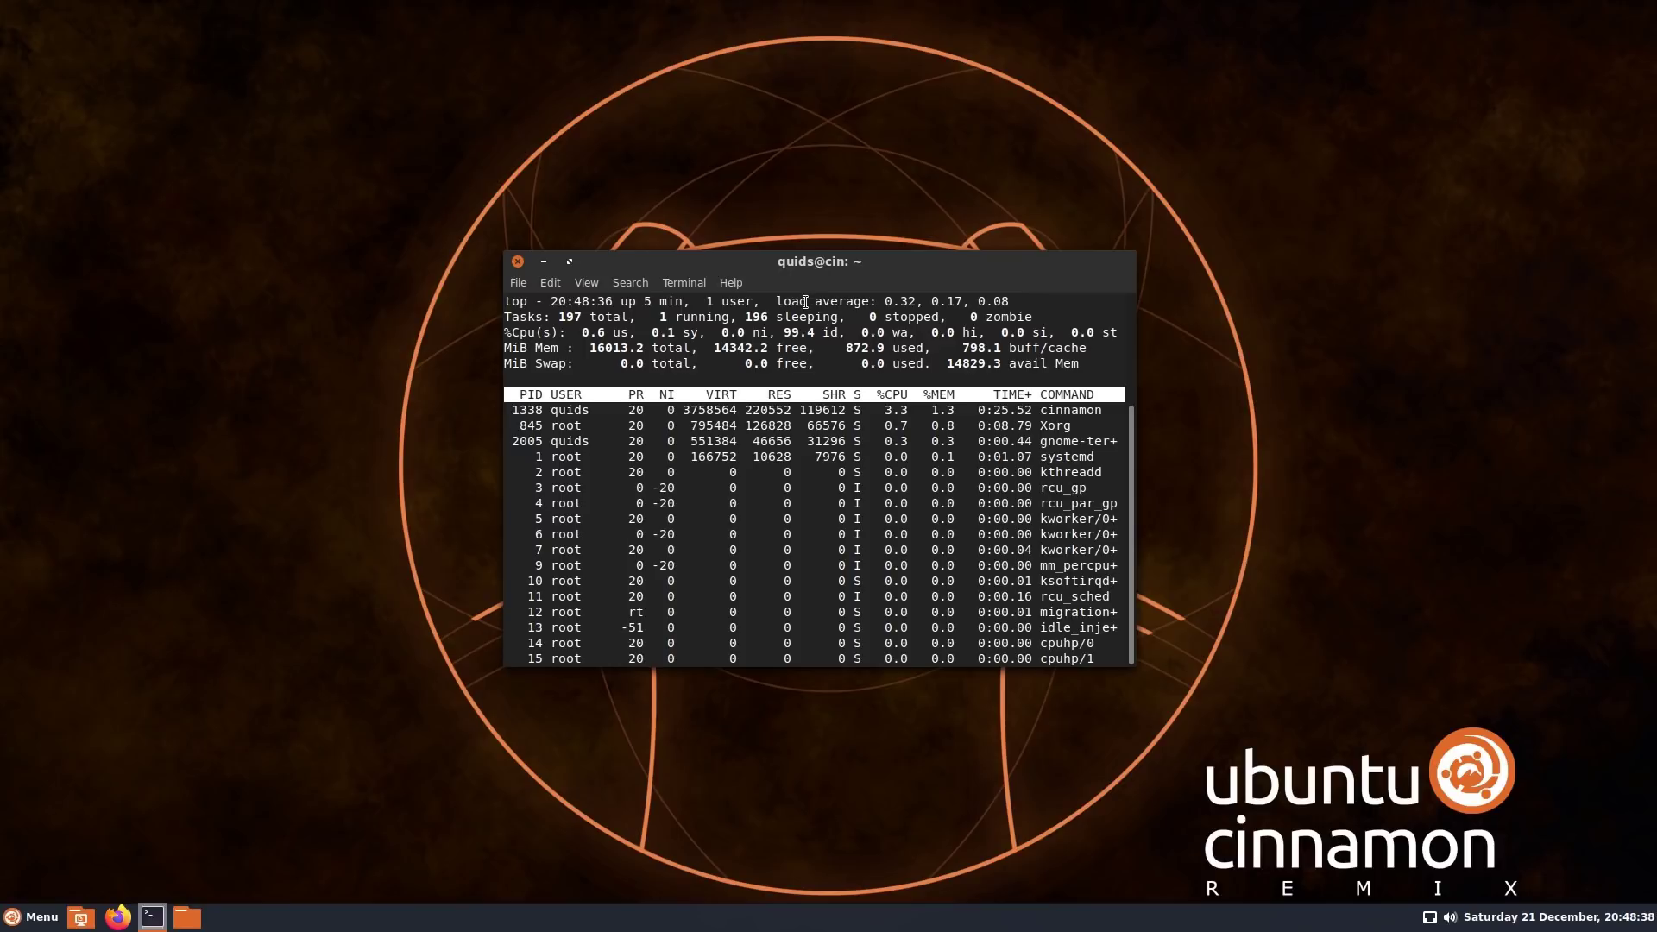
key("q")
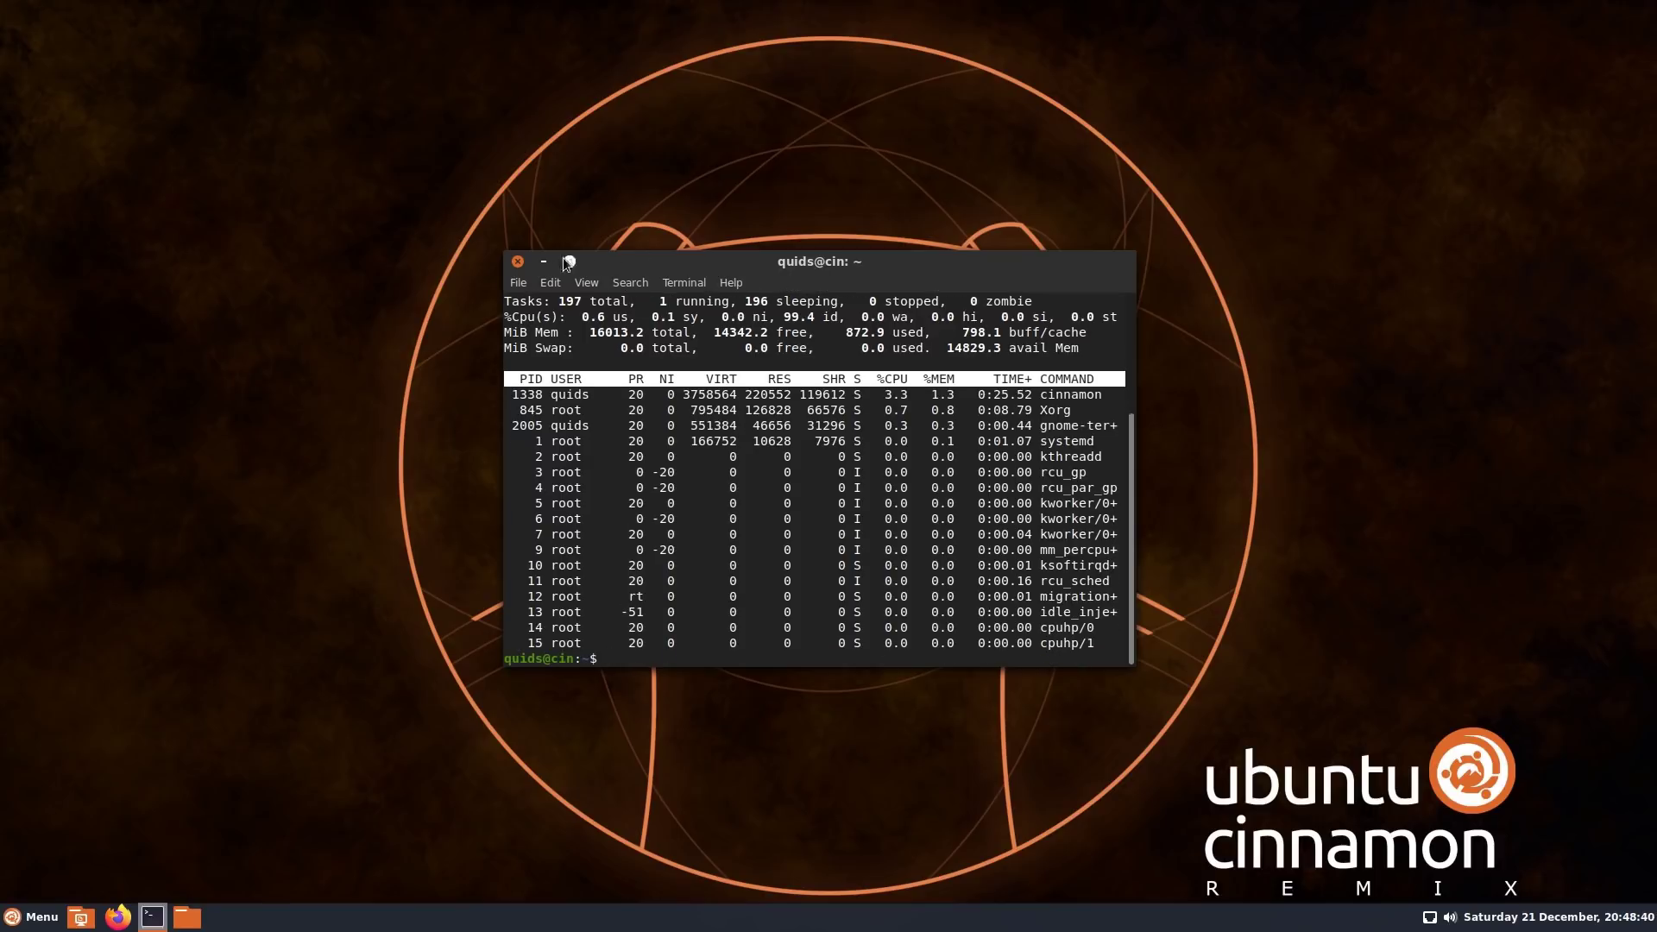
left_click(518, 262)
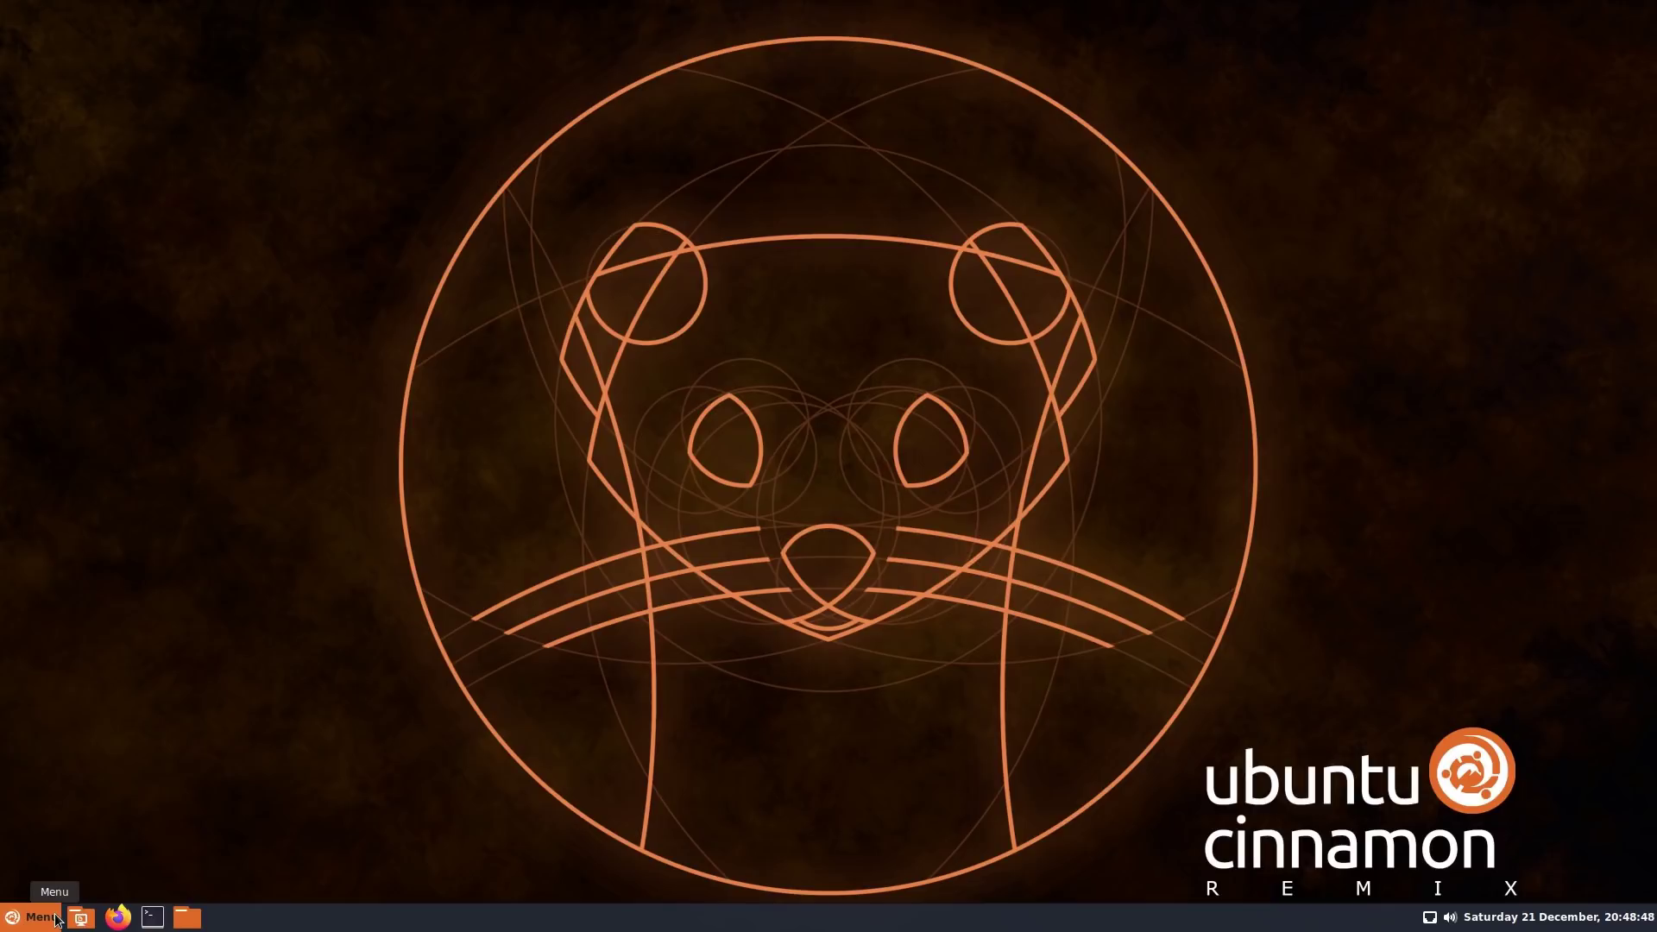
Step: Search 'nem' in the Menu and launch Files, showing the Home folder
left_click(57, 920)
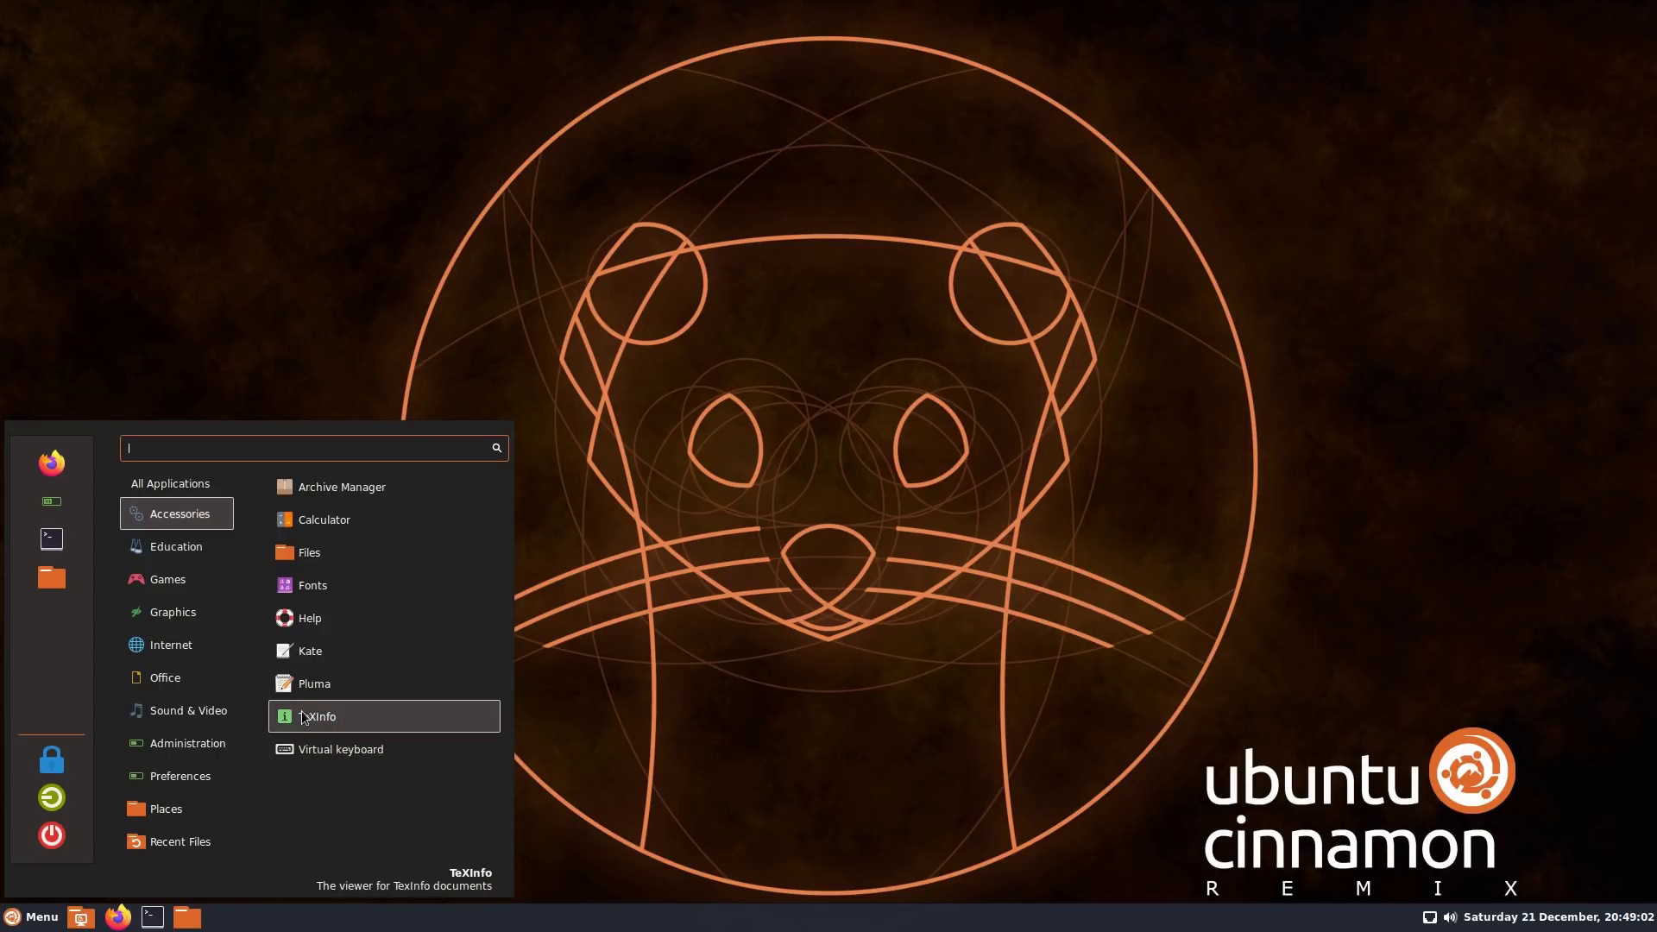
type("nem")
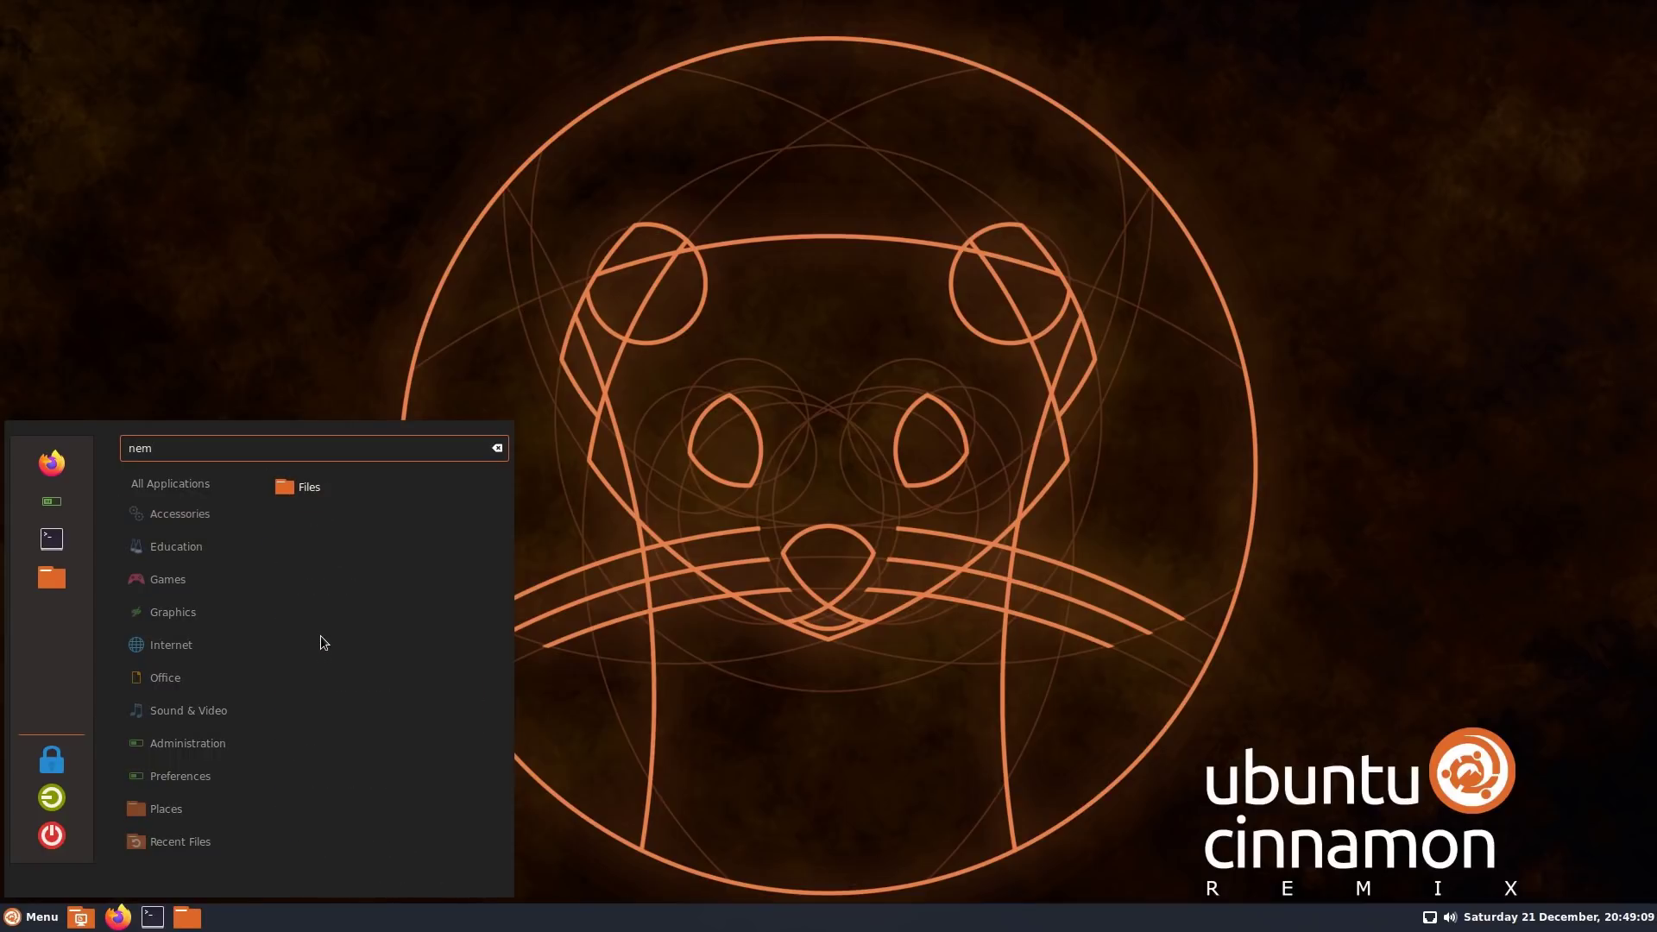
left_click(303, 486)
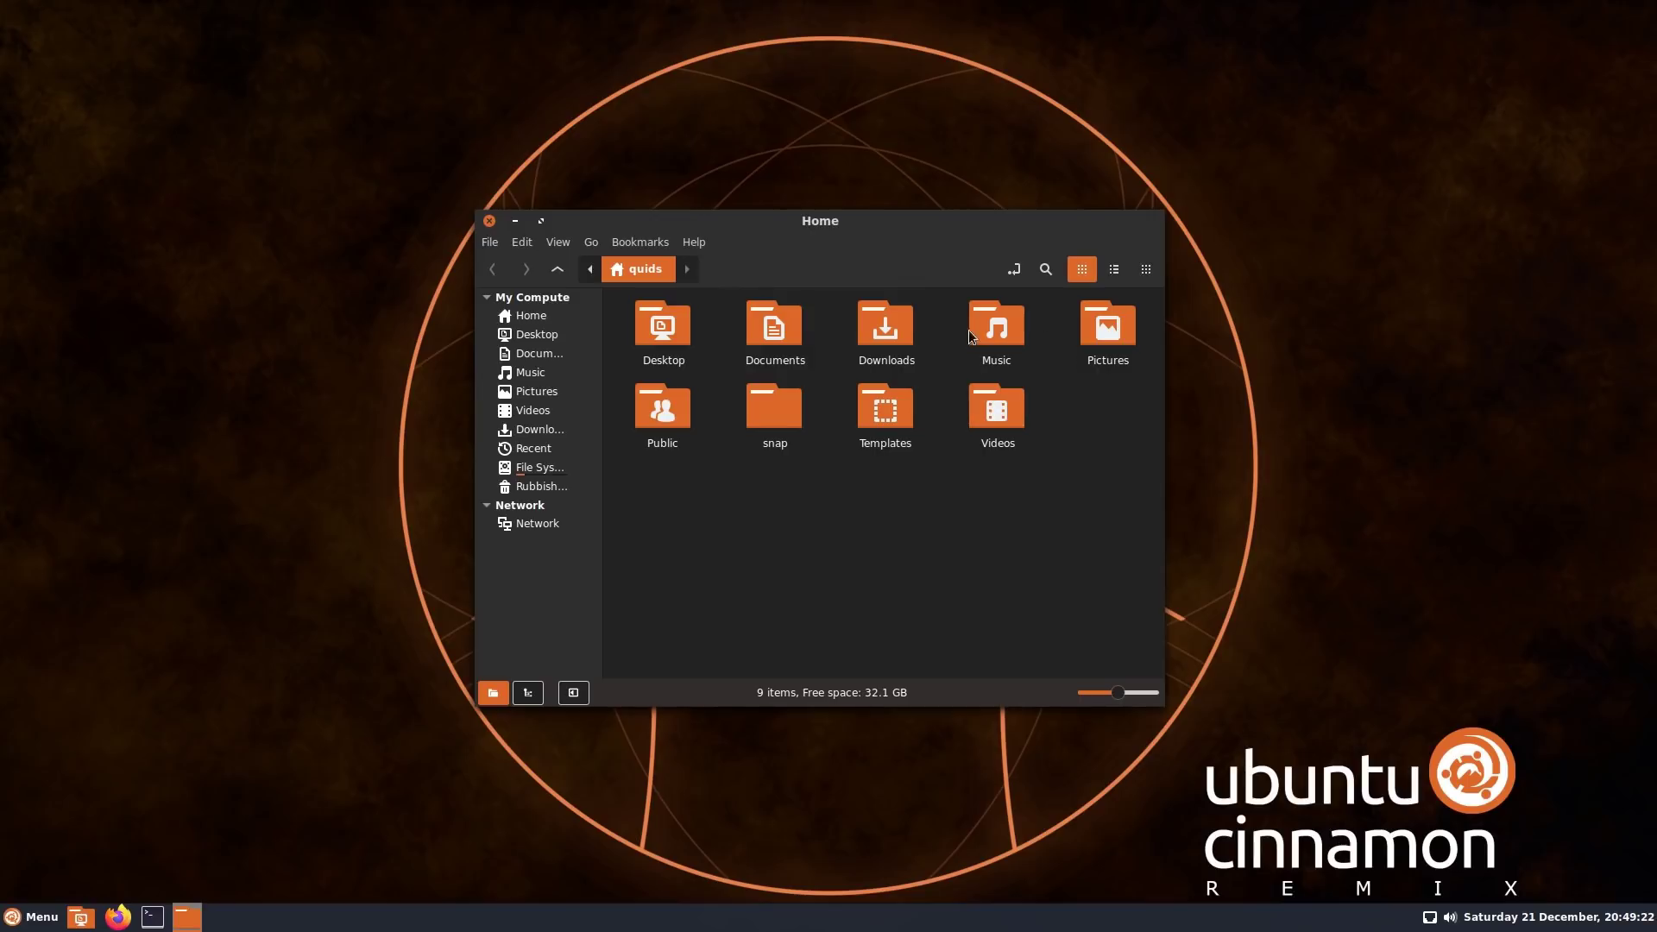
Step: Browse Pictures, selecting CircuitBack.png, then return Home and show the Videos folder
double_click(1125, 328)
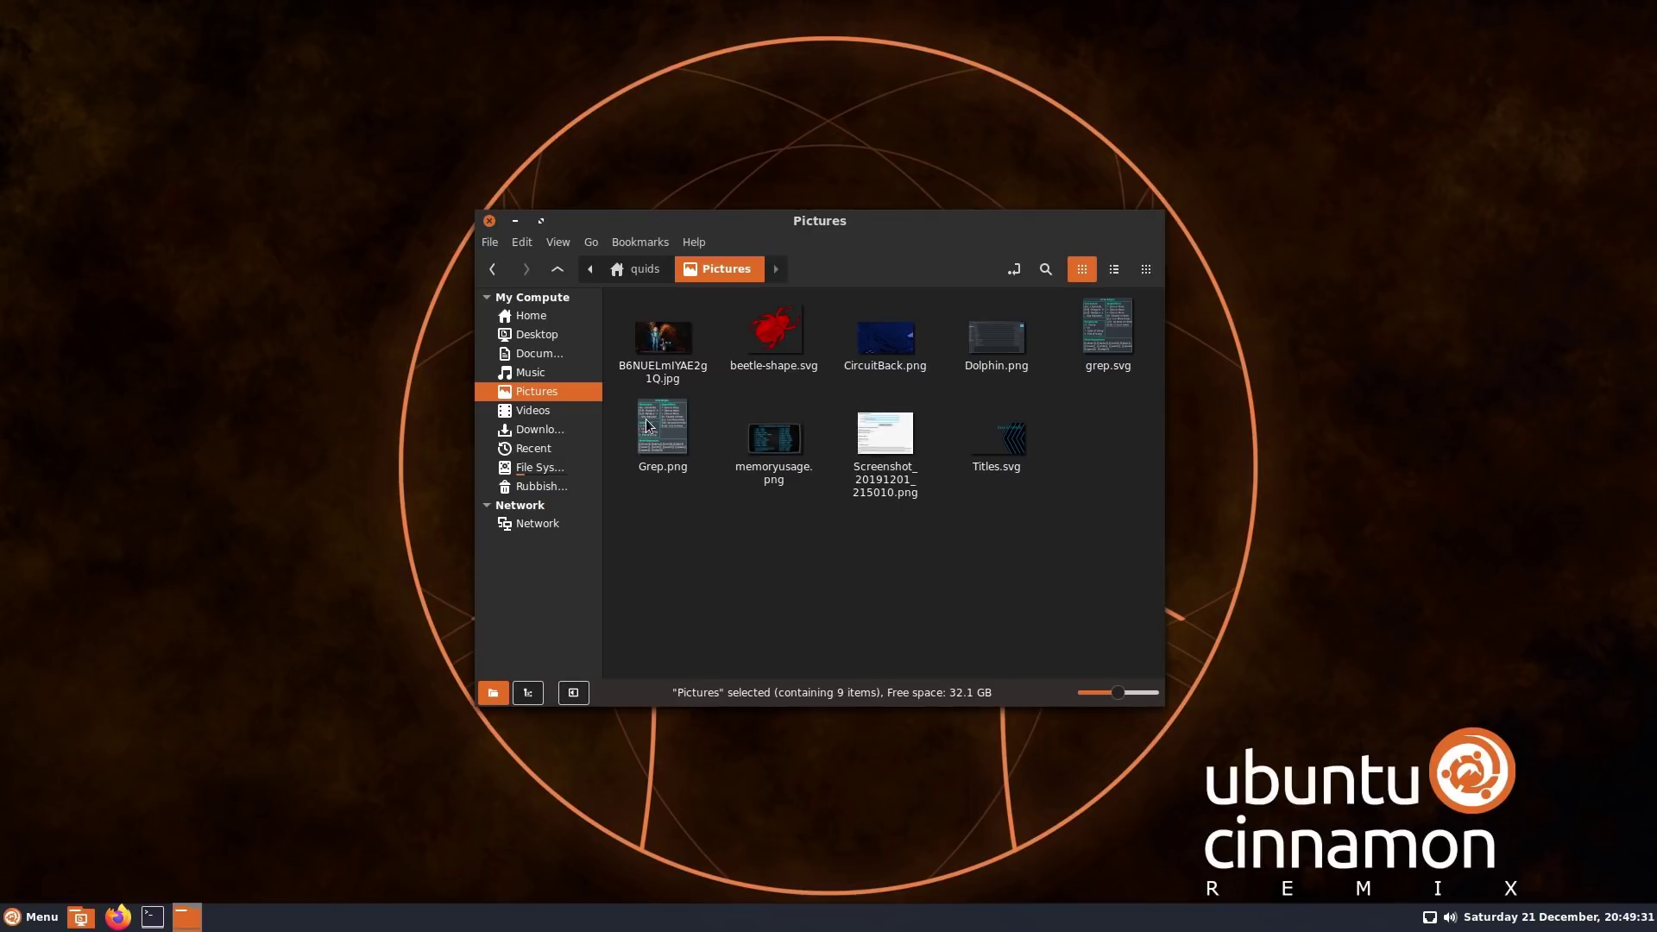
left_click(900, 346)
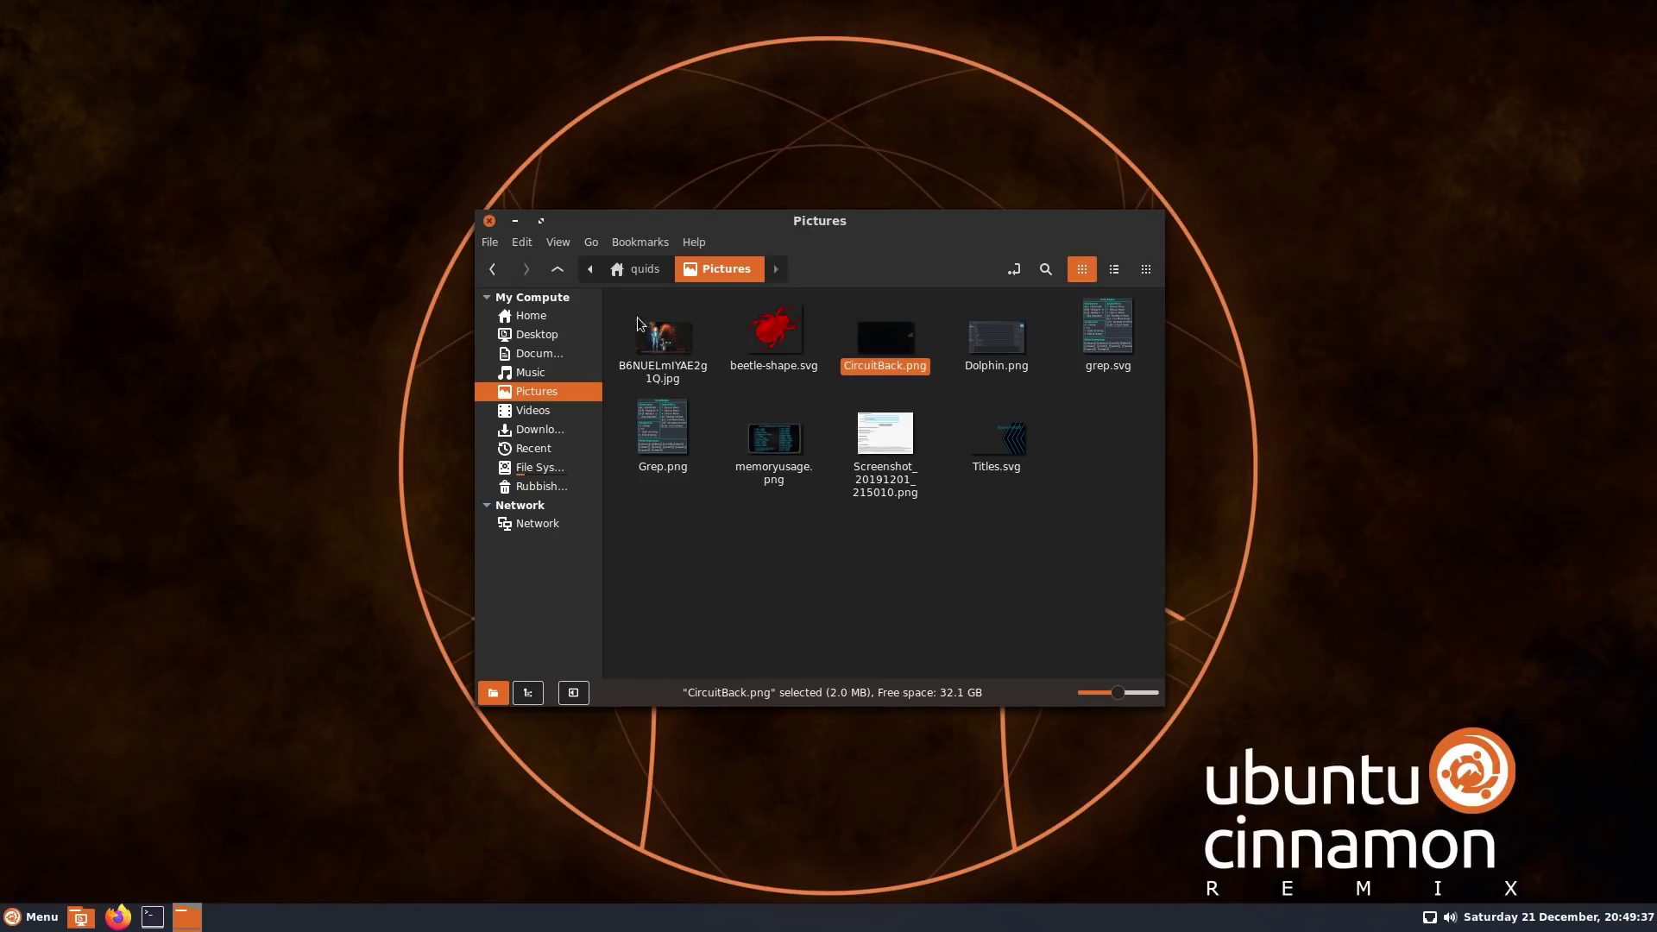
left_click(625, 272)
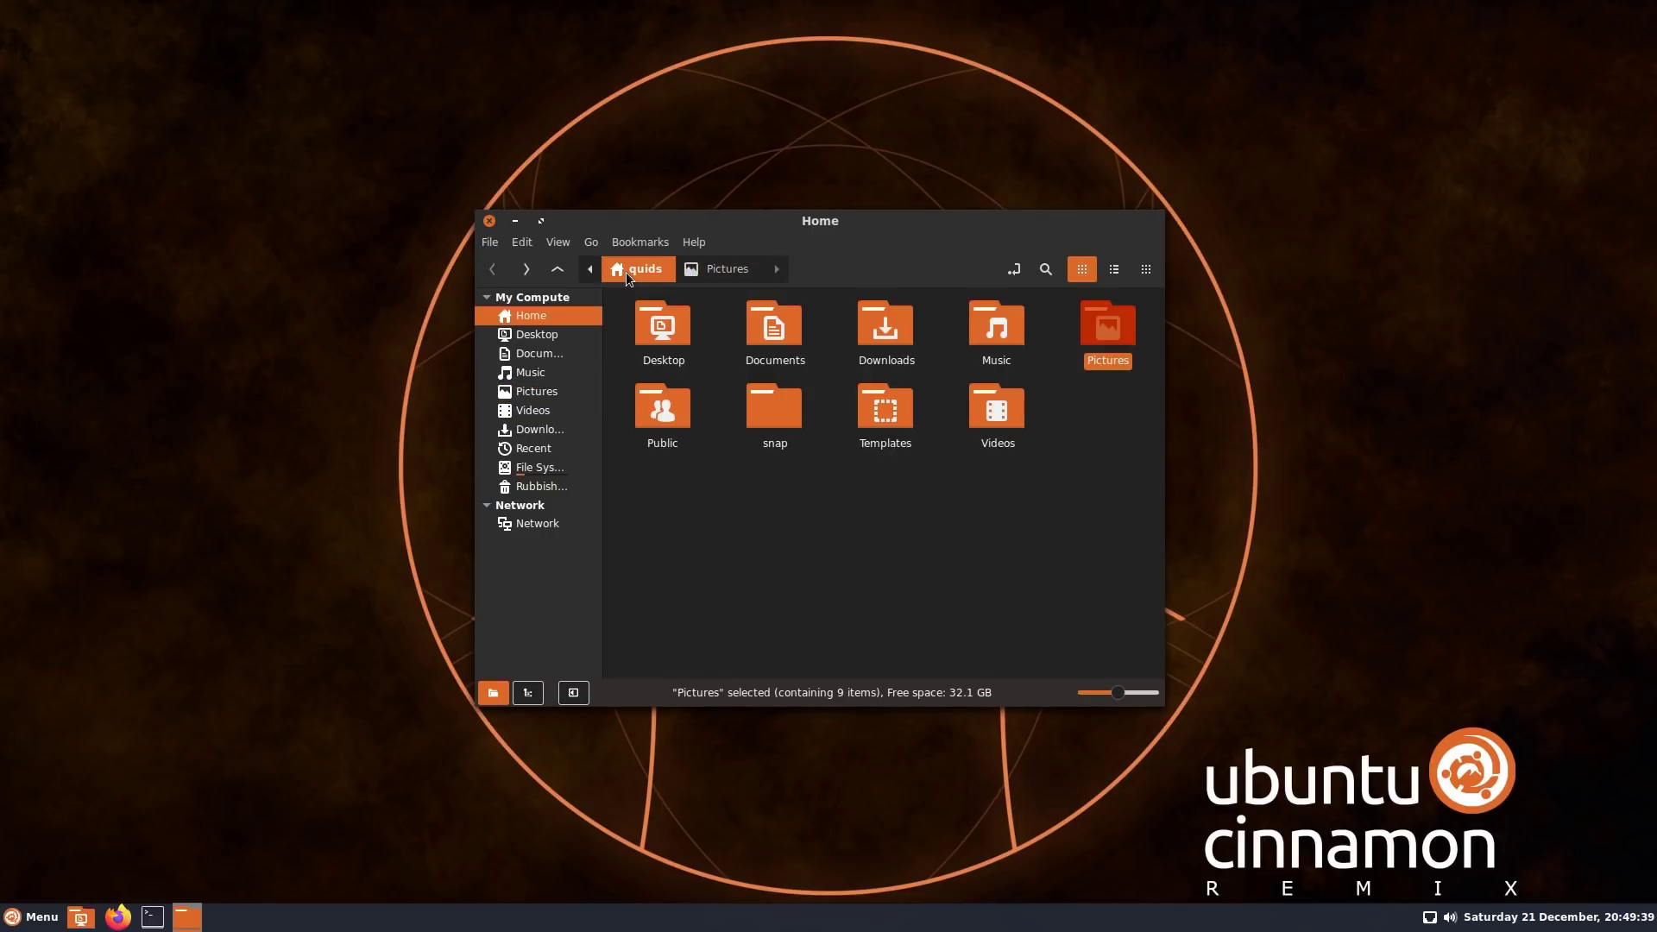
left_click(535, 409)
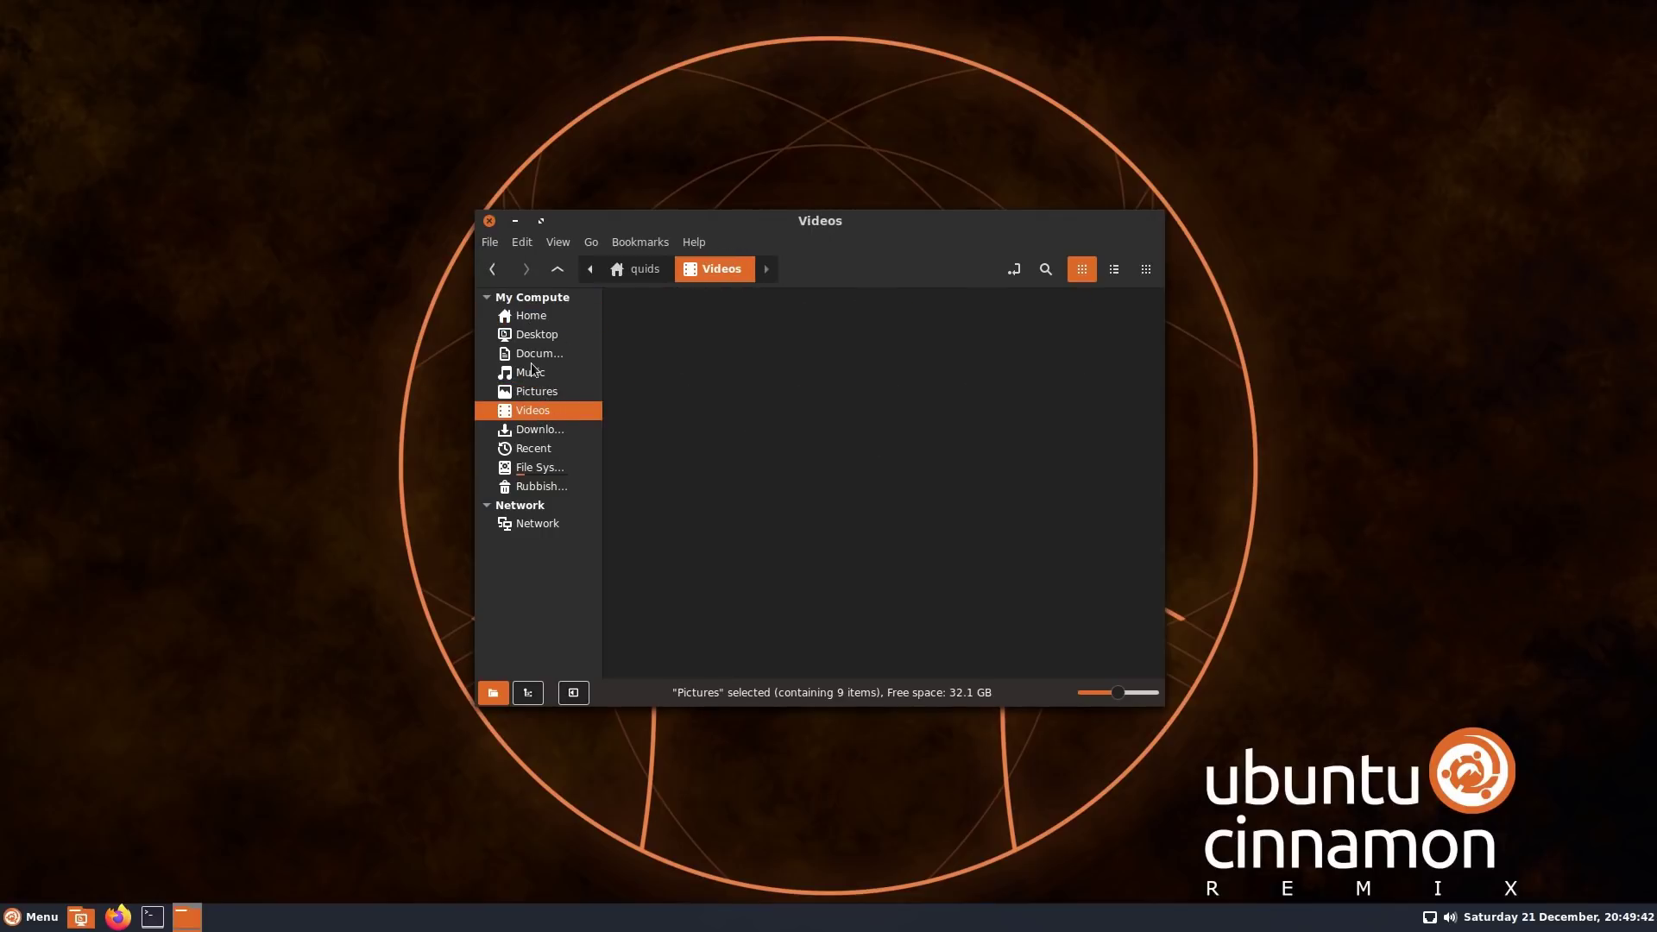
Step: Go into Music > Lasgo > Smile and select the track 01 - Take-Off.flac
left_click(540, 371)
double_click(681, 327)
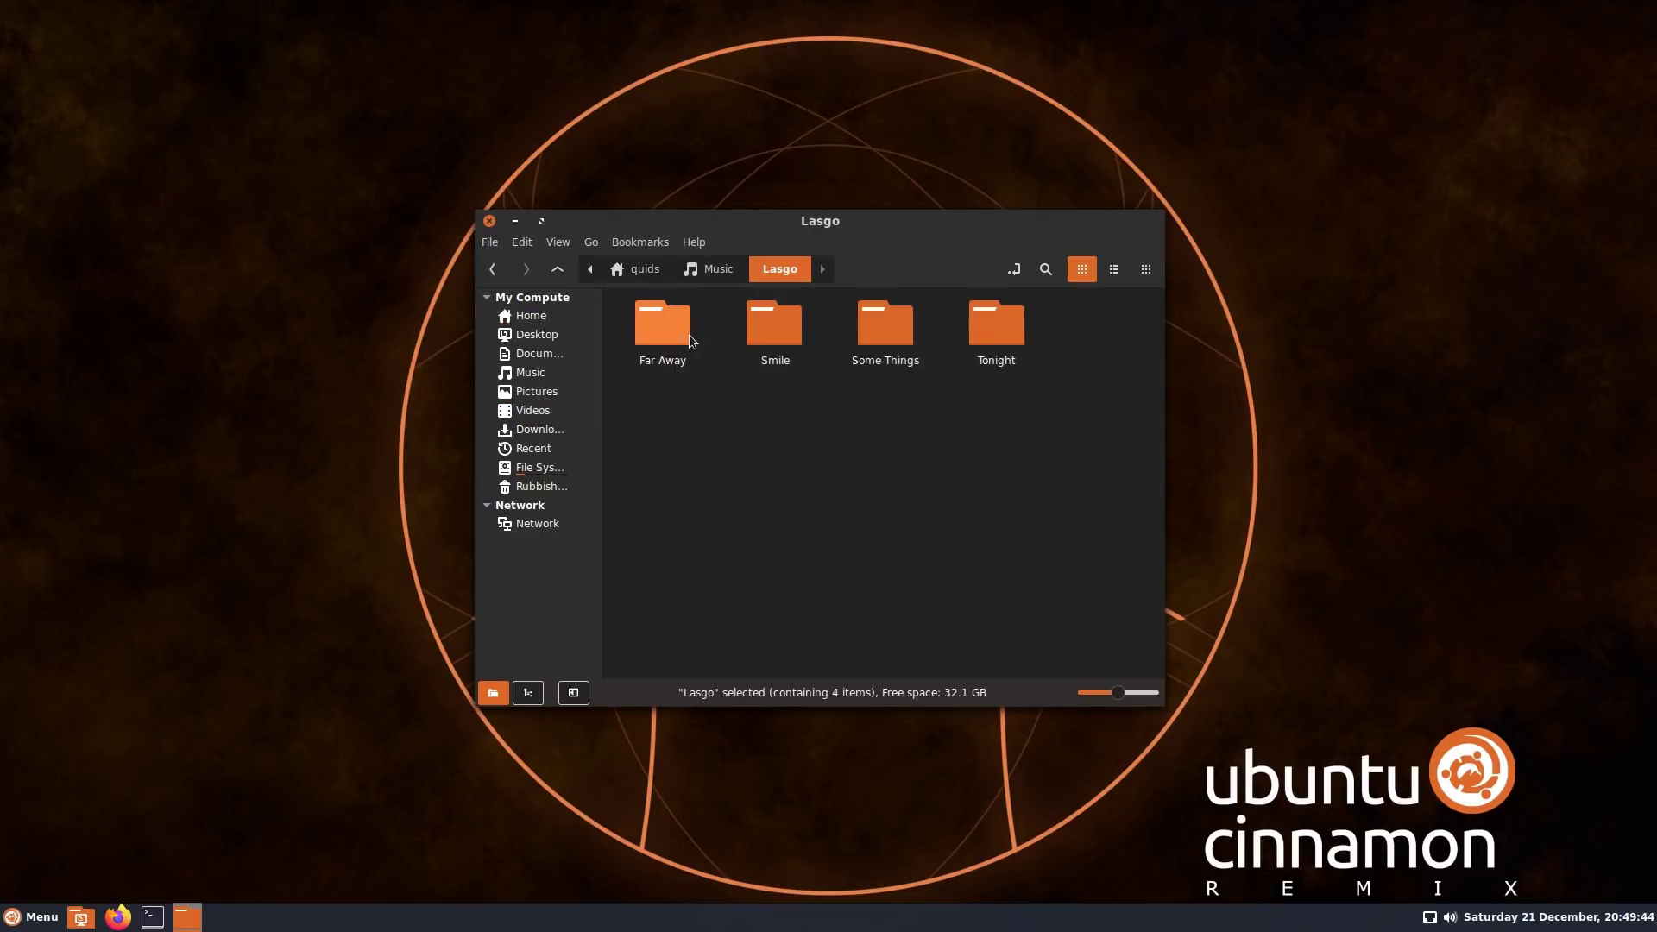
double_click(772, 332)
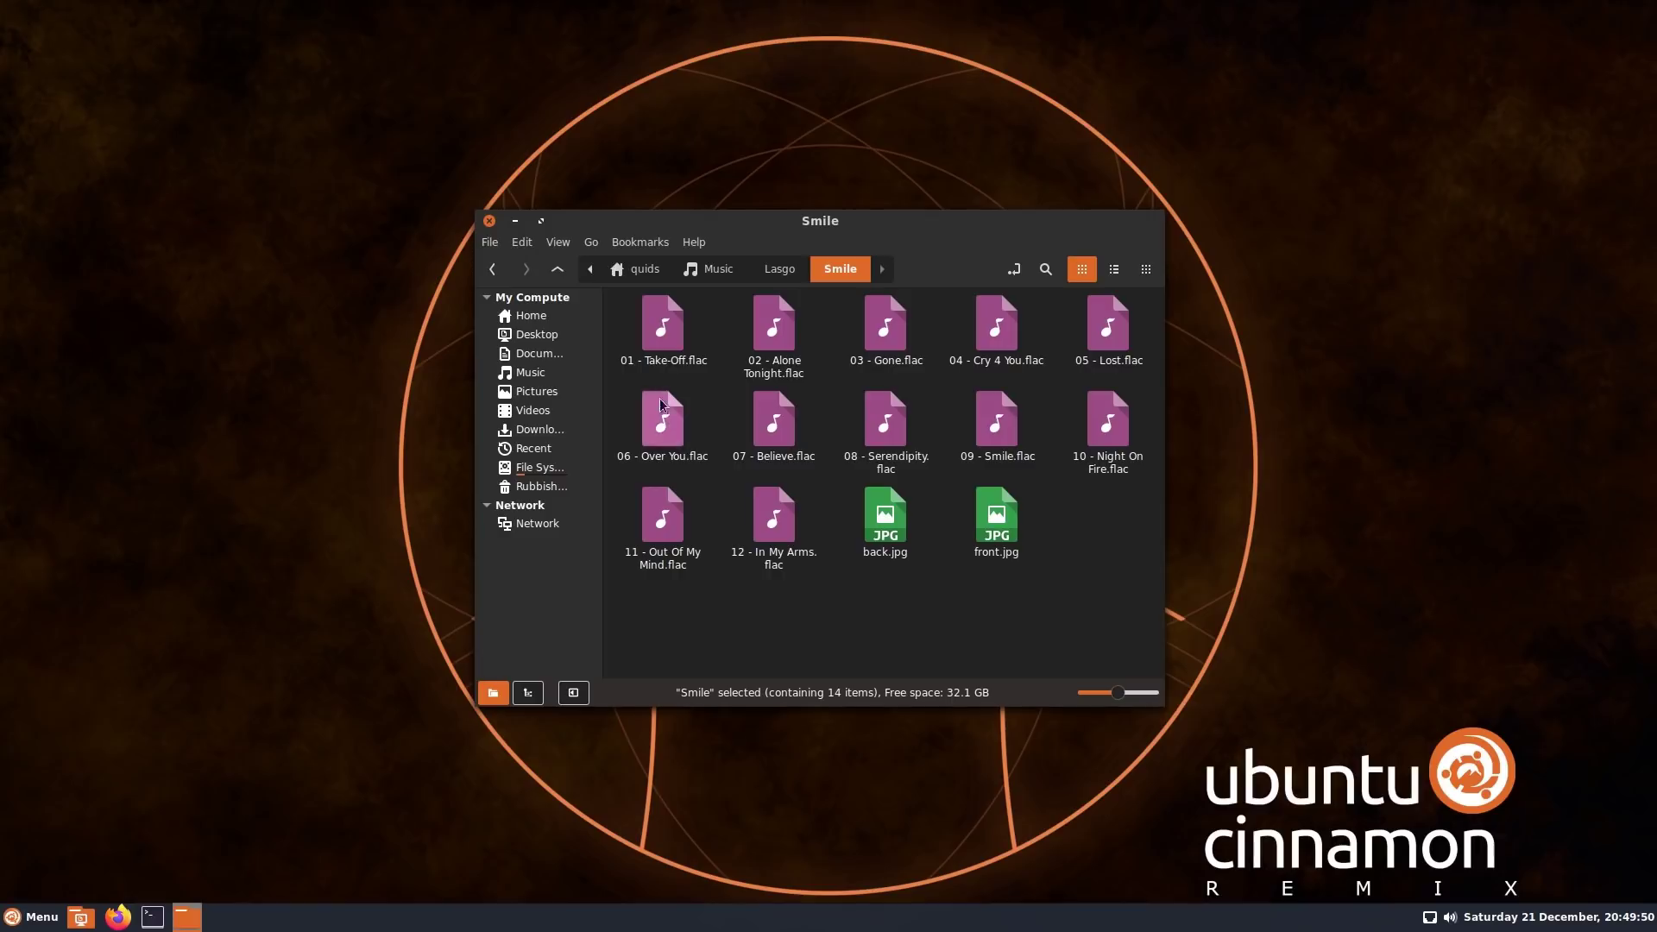
left_click(660, 332)
Step: Close the file manager and launch the Pluma text editor from Menu > Accessories
left_click(488, 221)
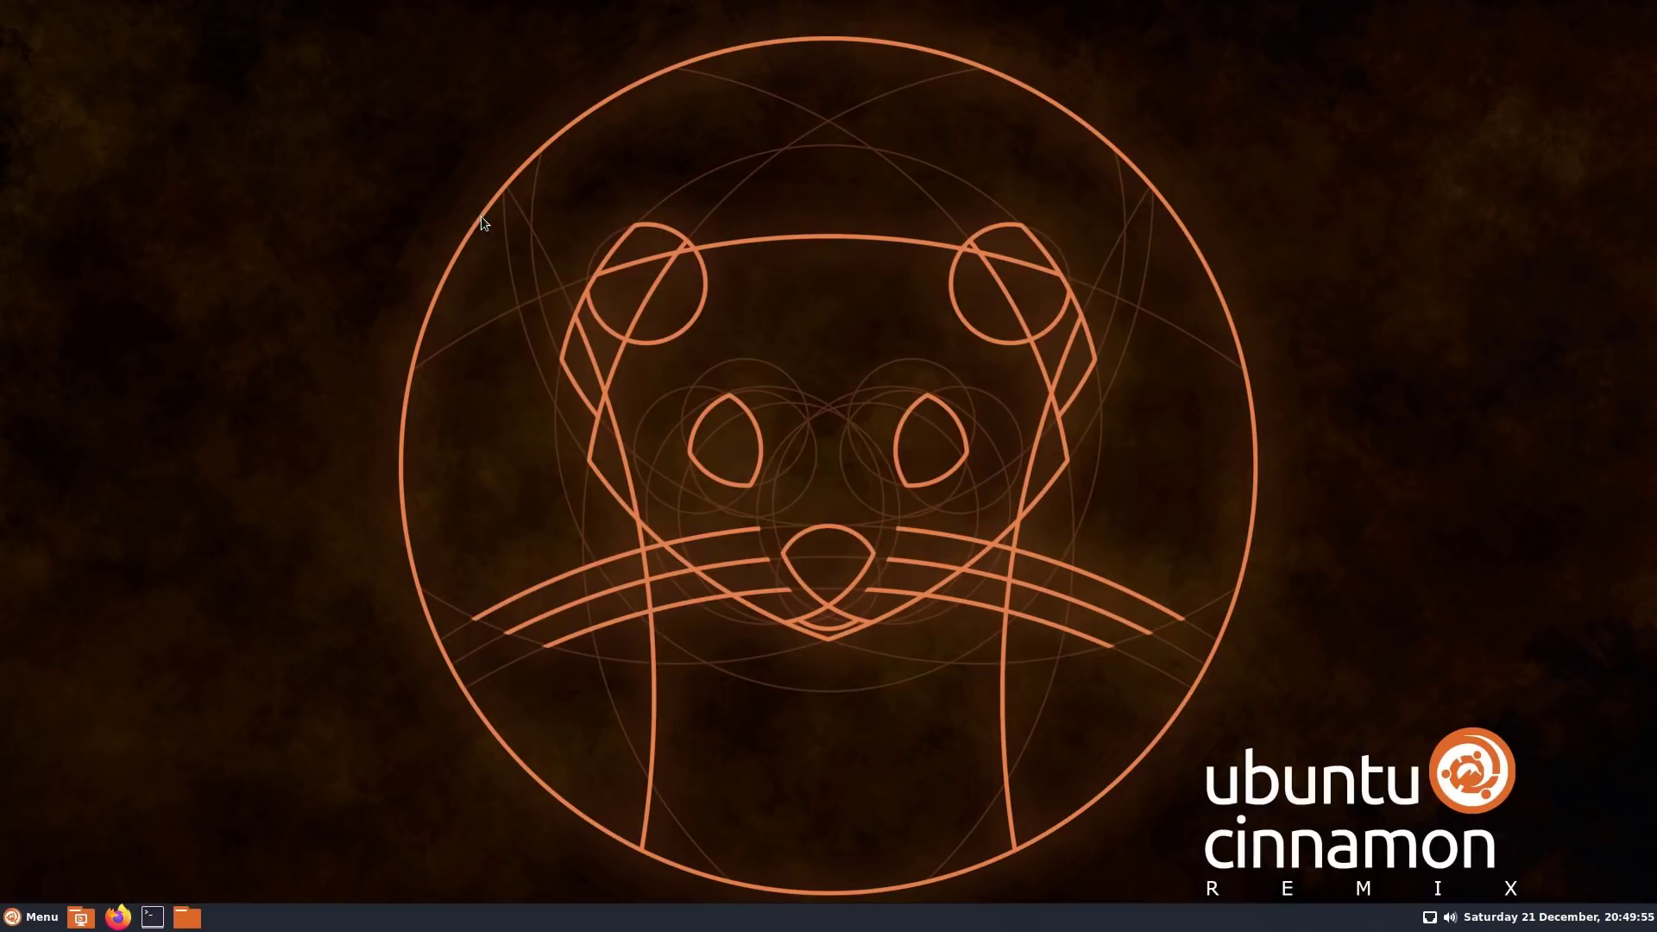
left_click(39, 919)
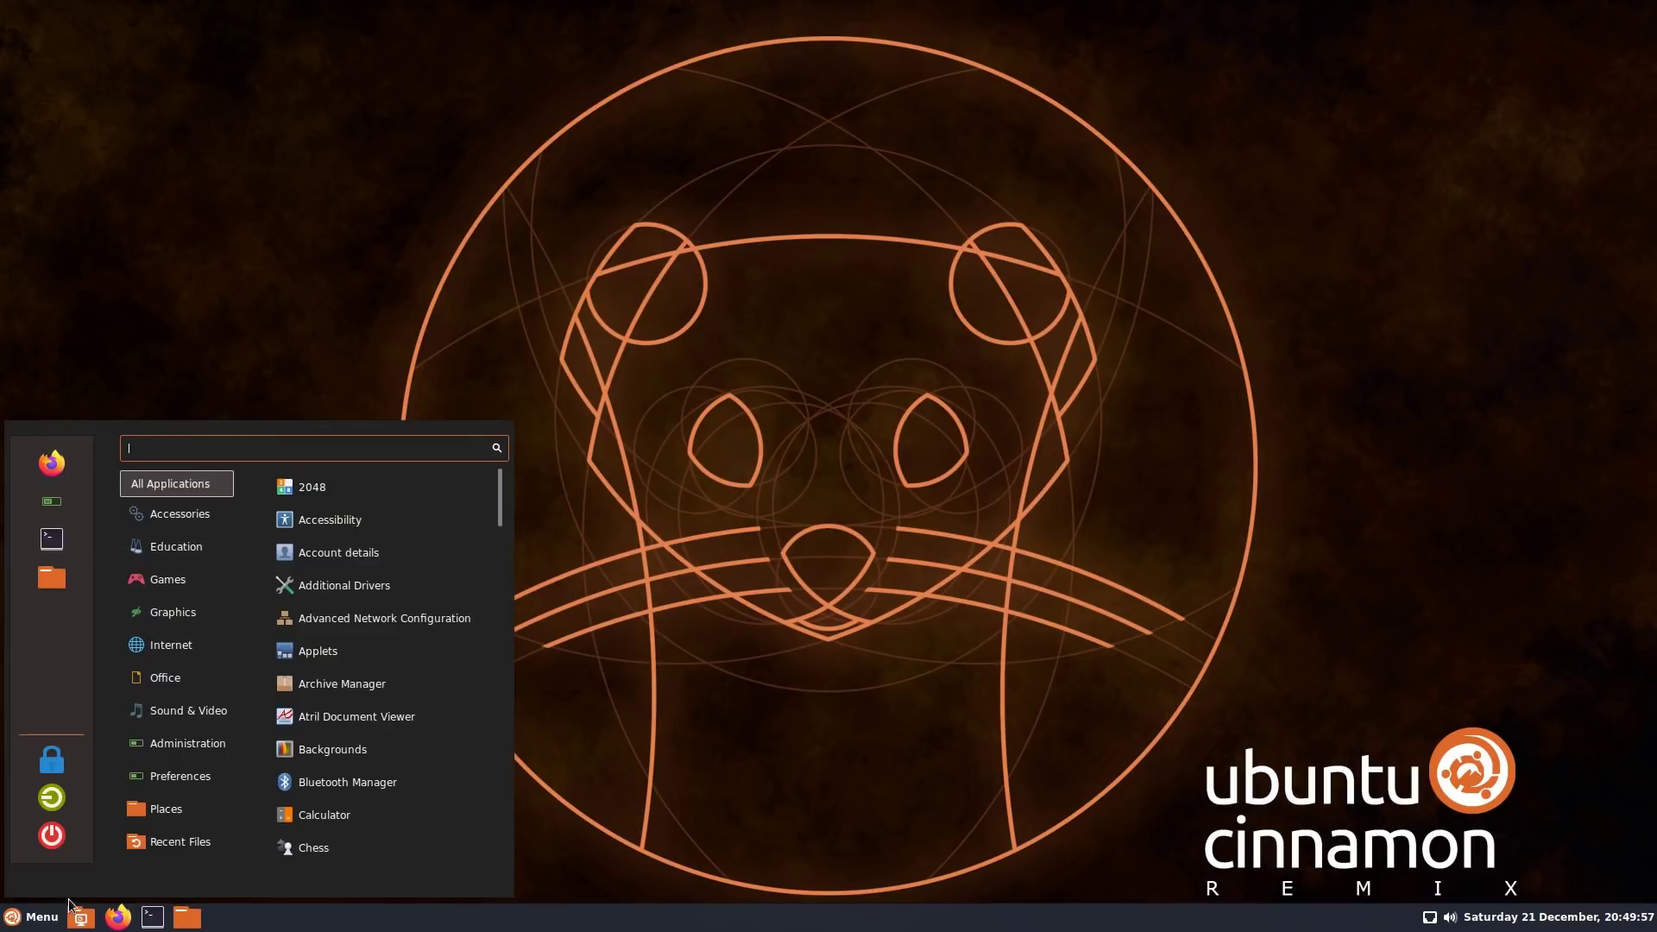
mouse_move(175, 679)
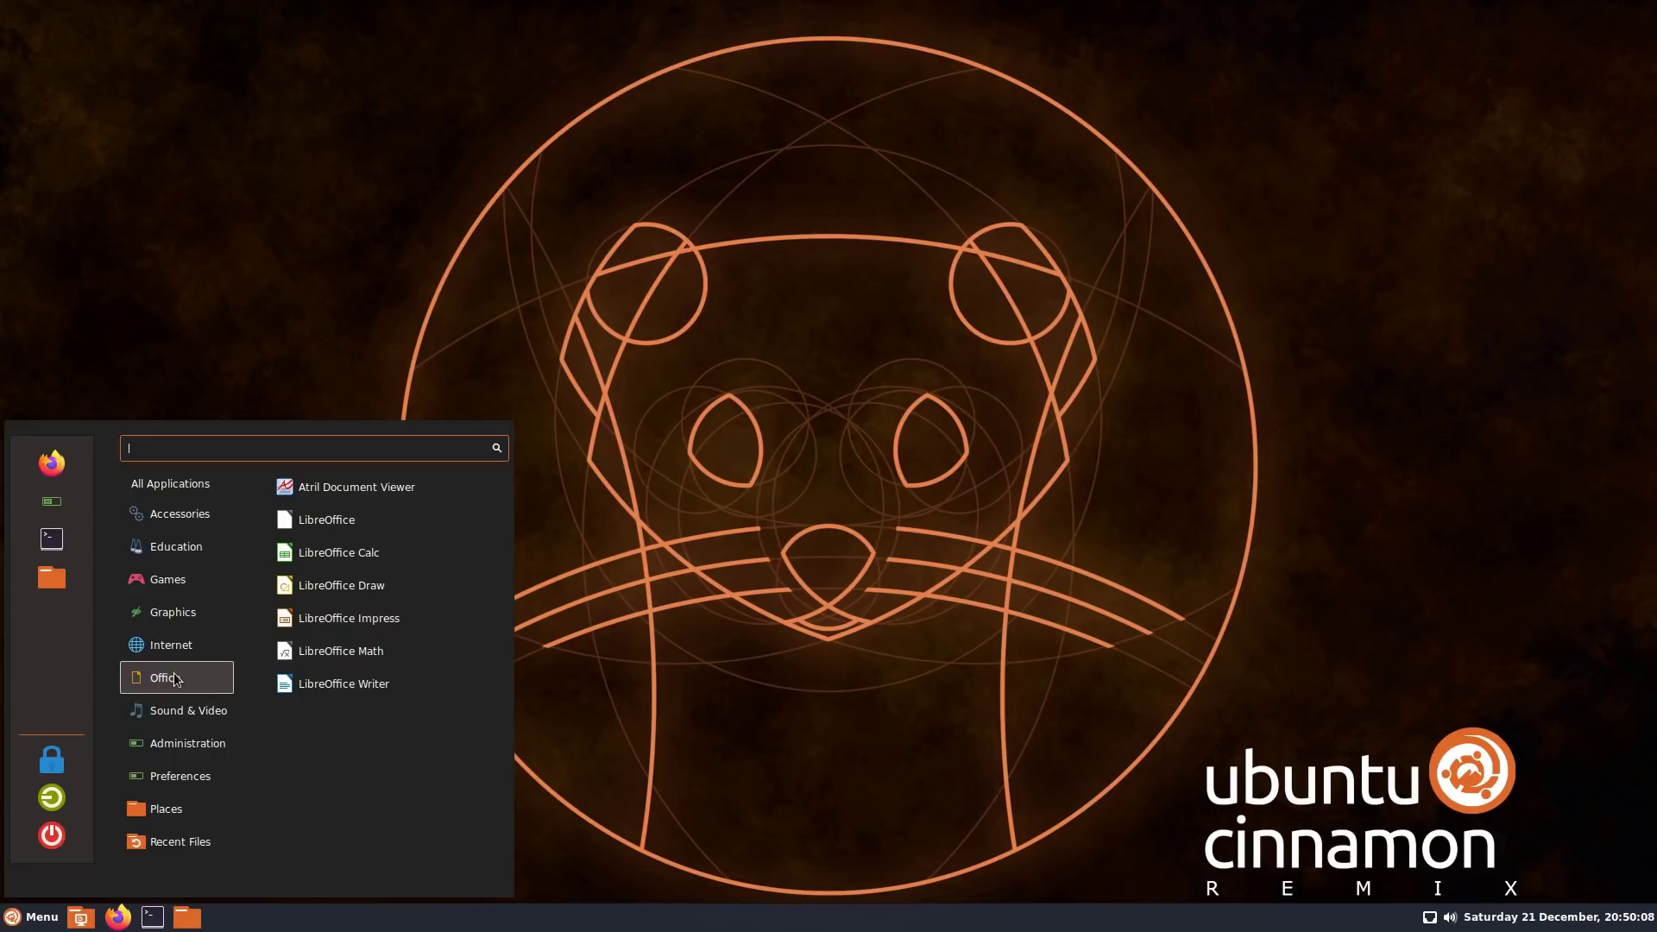
mouse_move(179, 514)
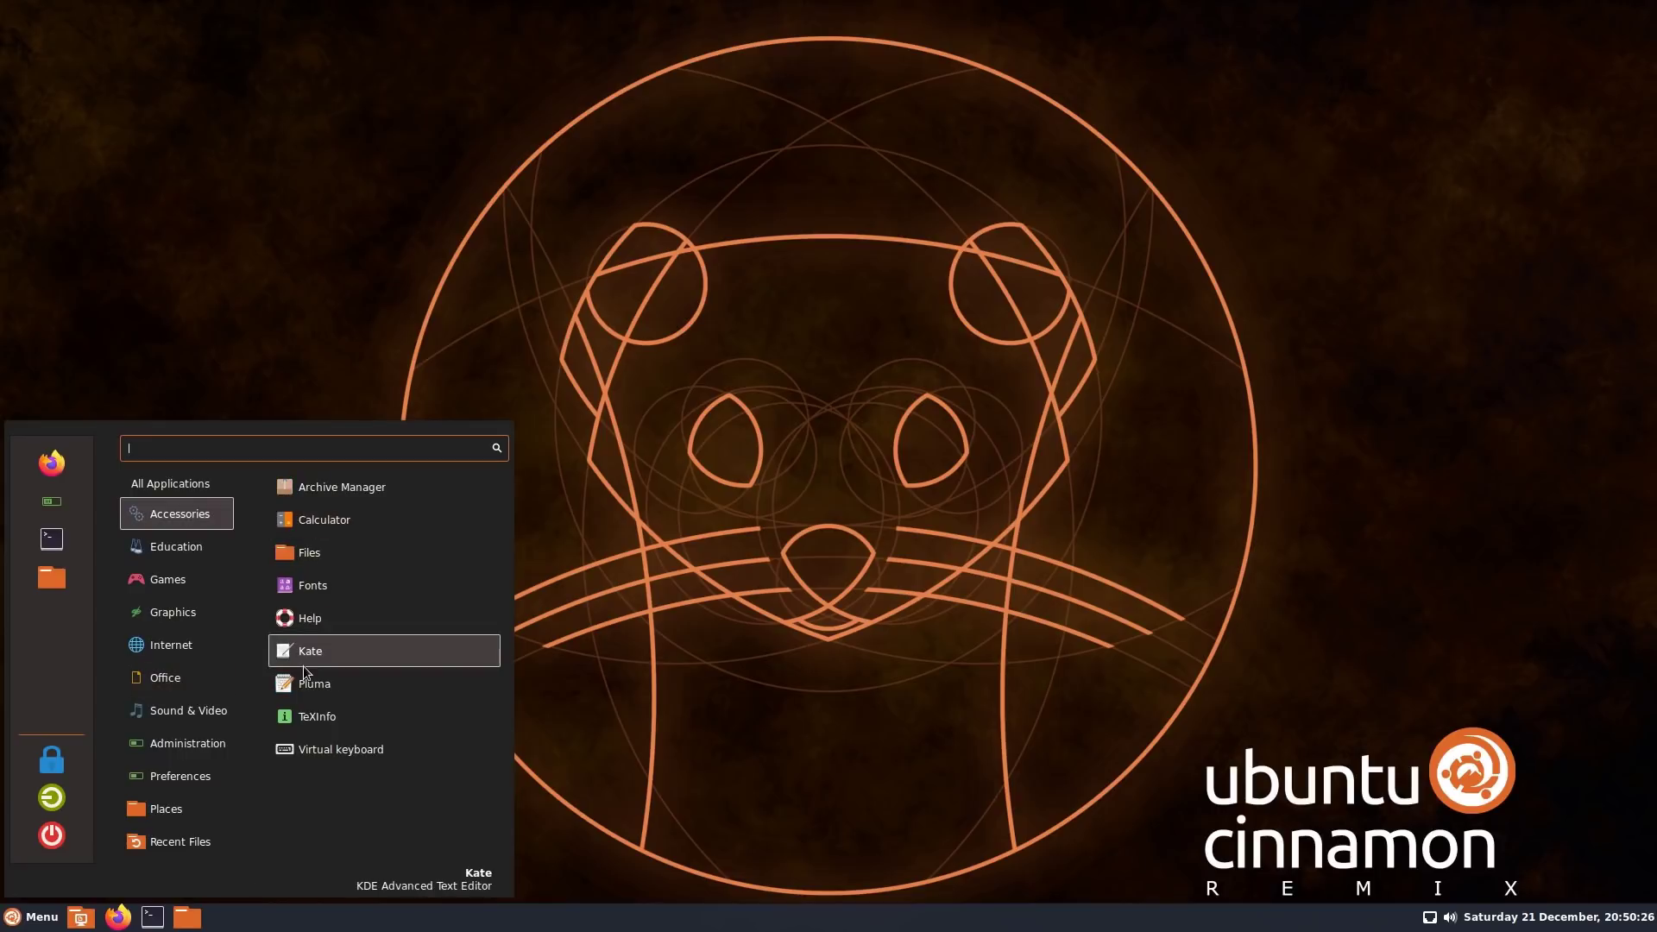
left_click(309, 681)
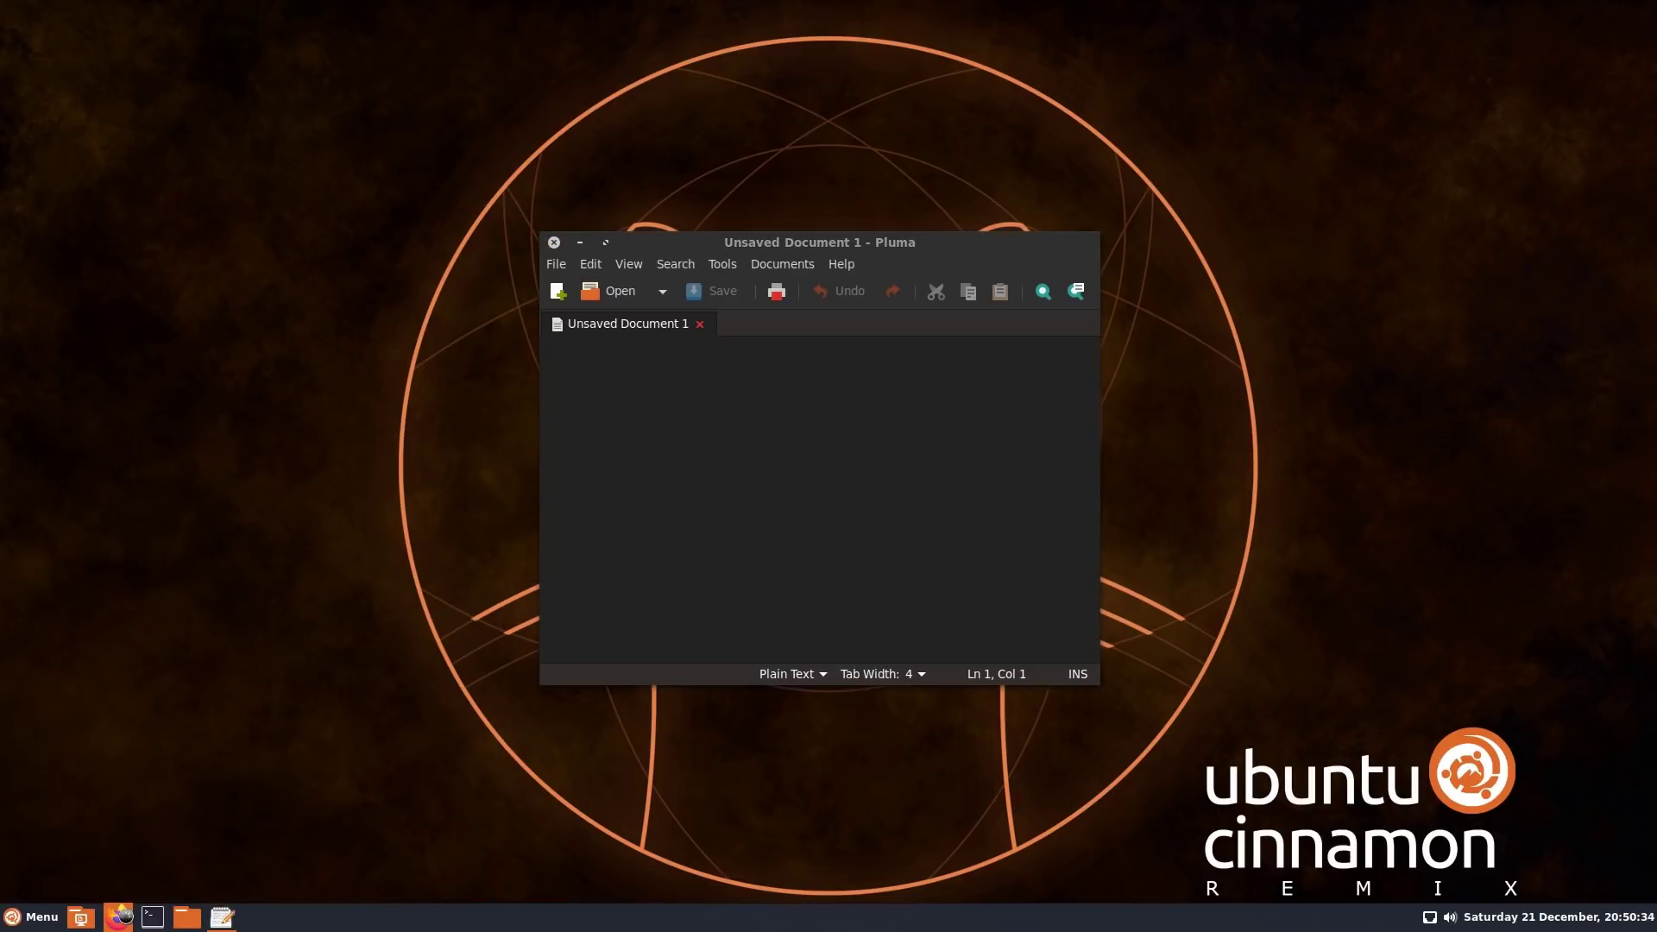
Step: Open a terminal and Firefox, then close Firefox, the terminal and Pluma
key("ctrl+alt+t")
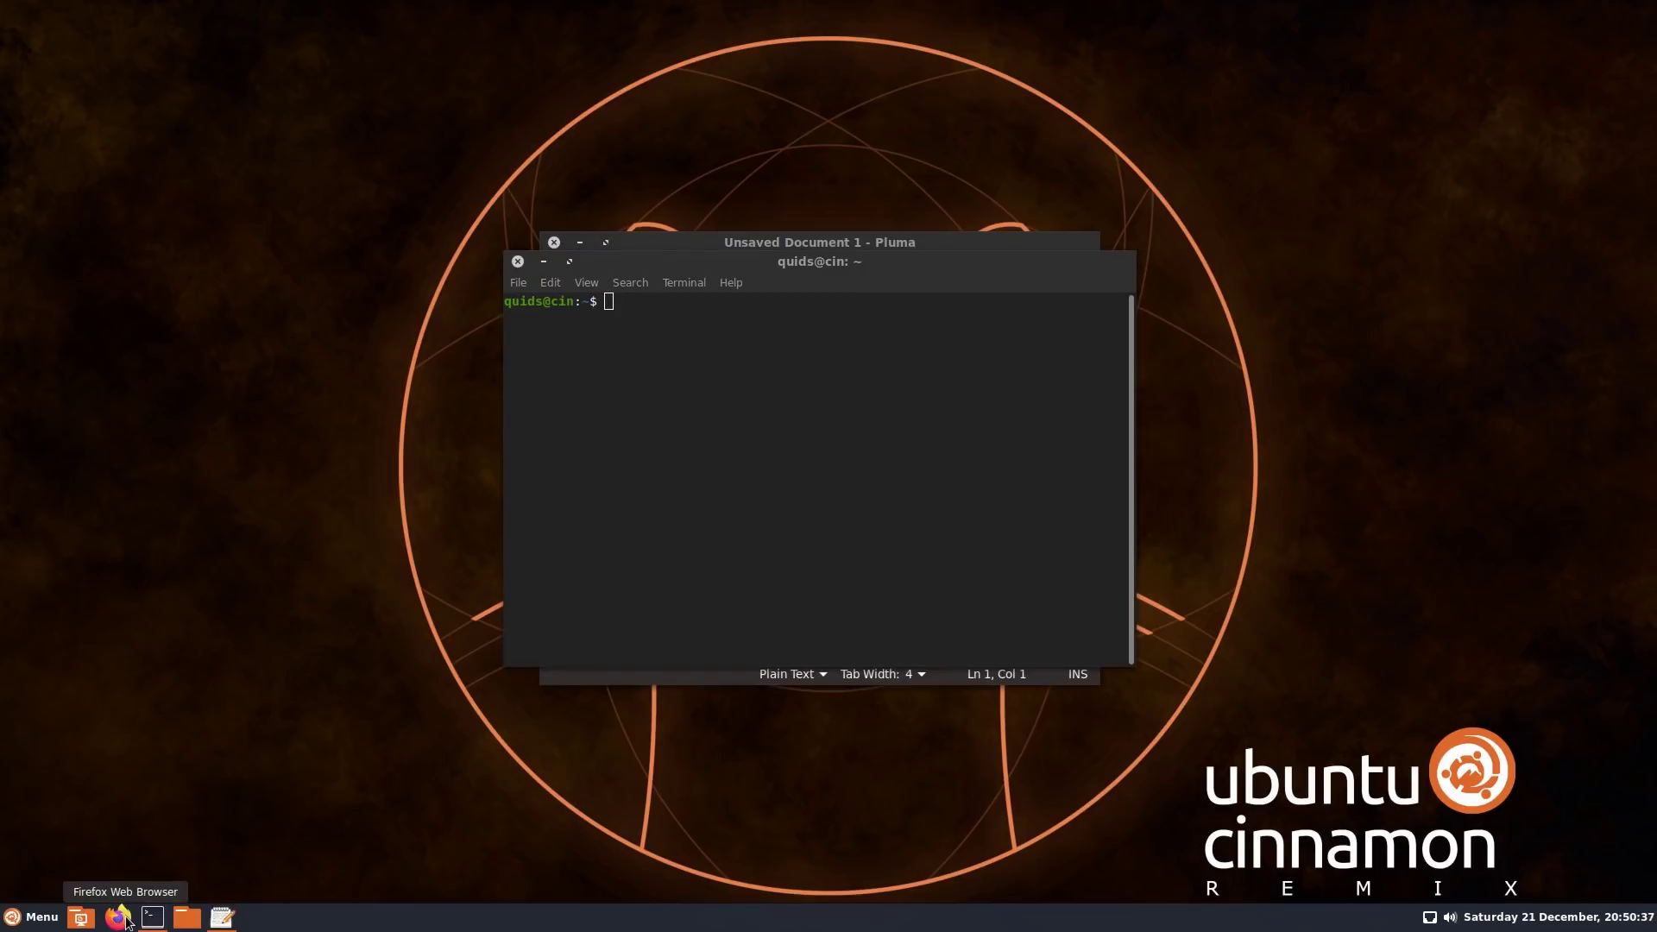
left_click(119, 917)
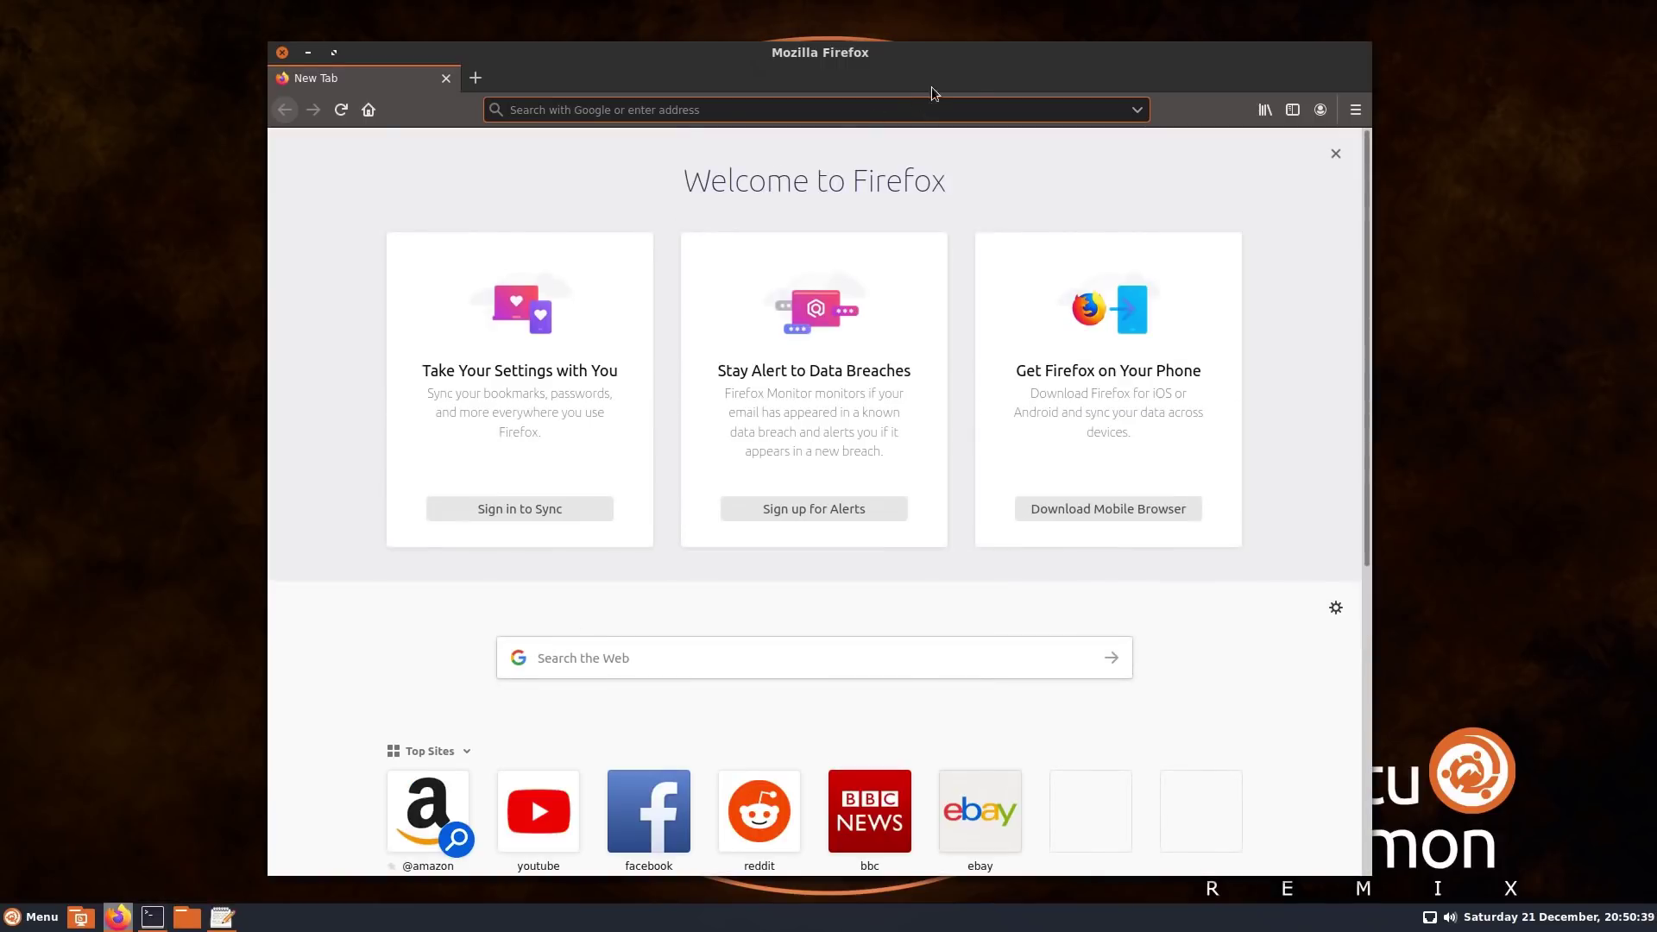
left_click(283, 54)
left_click(517, 262)
left_click(555, 230)
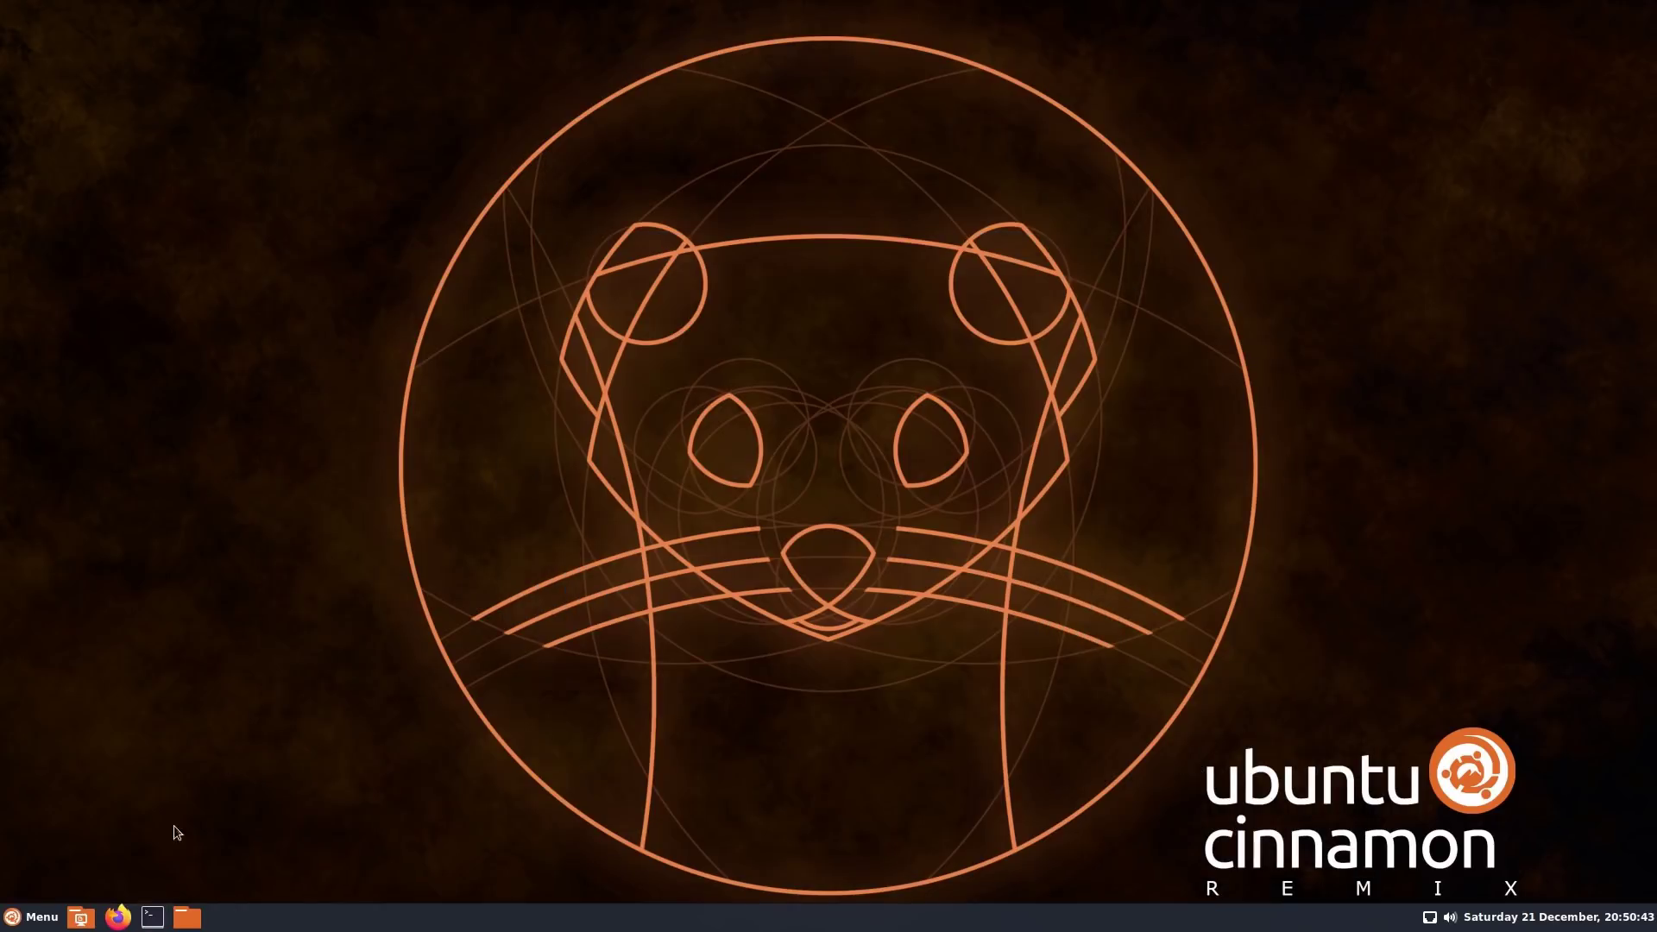
Step: Show the Office category's LibreOffice applications in the Menu
left_click(43, 915)
mouse_move(181, 745)
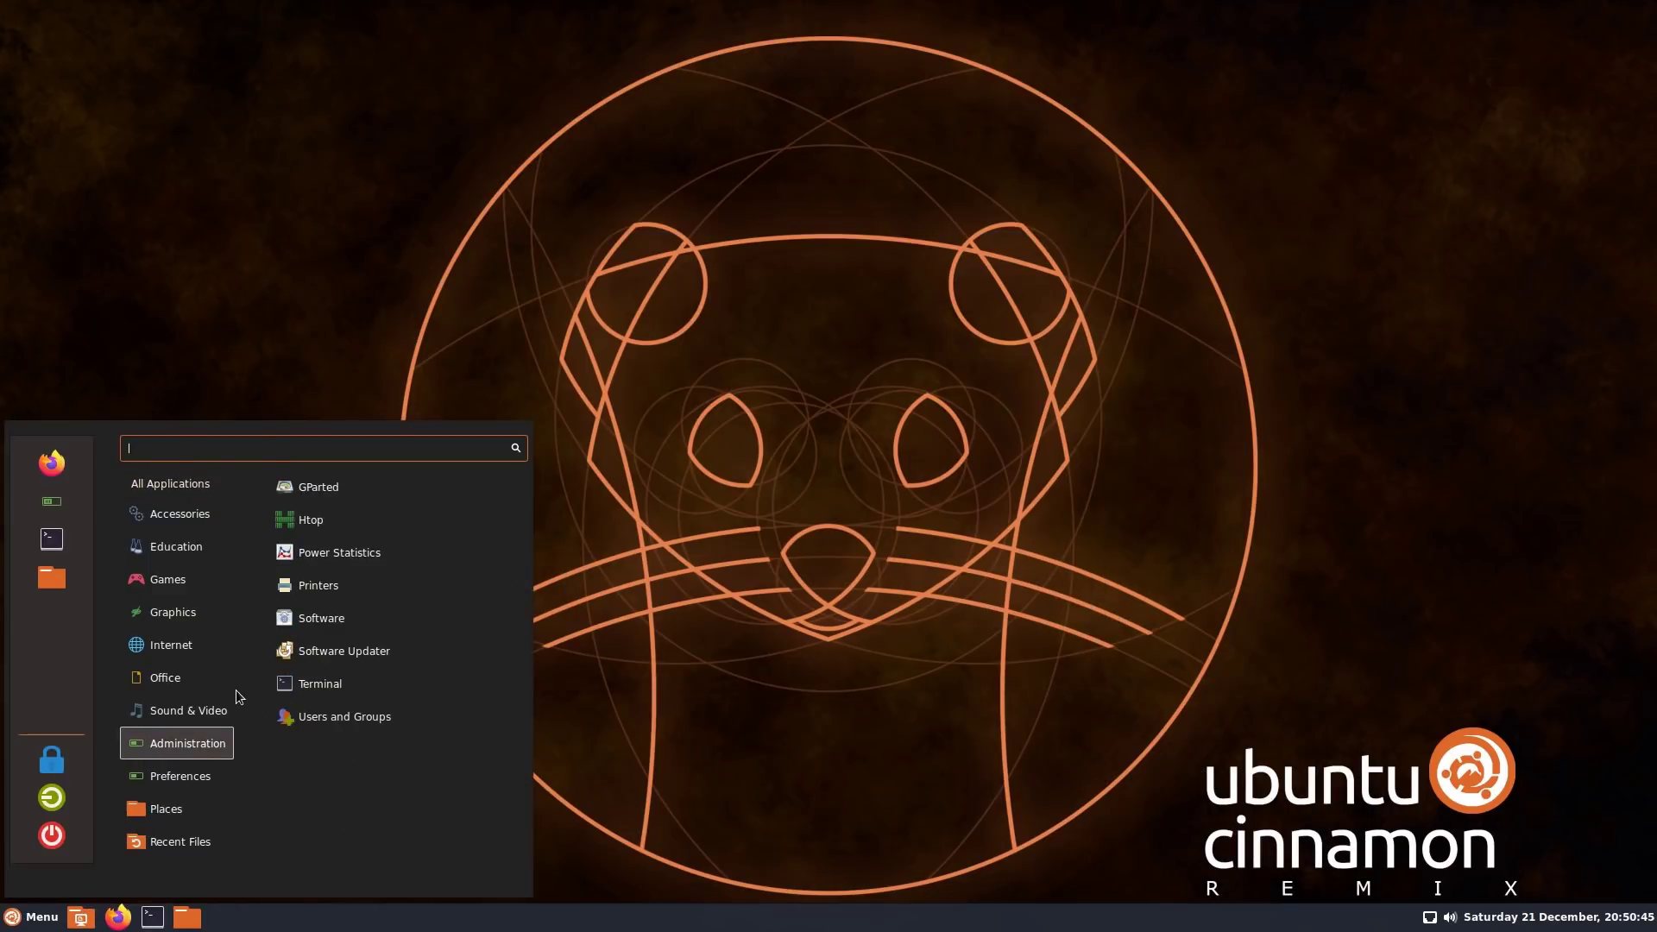
mouse_move(215, 686)
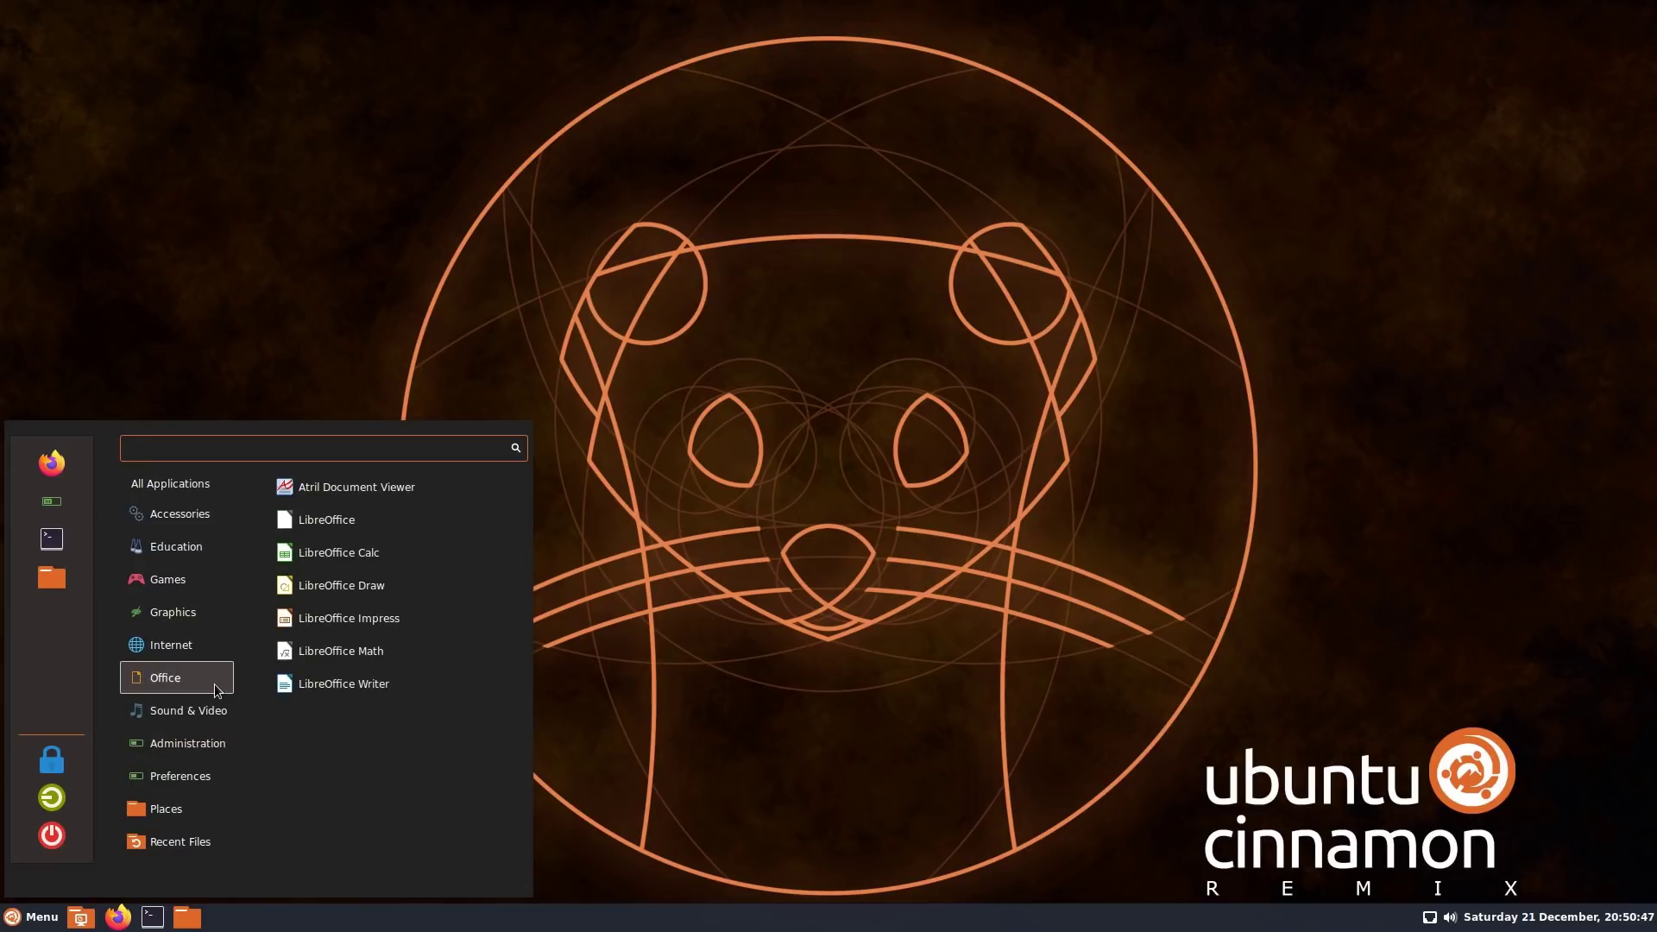
Step: Start LibreOffice and create a new blank text document via File > New > Text Document
left_click(364, 528)
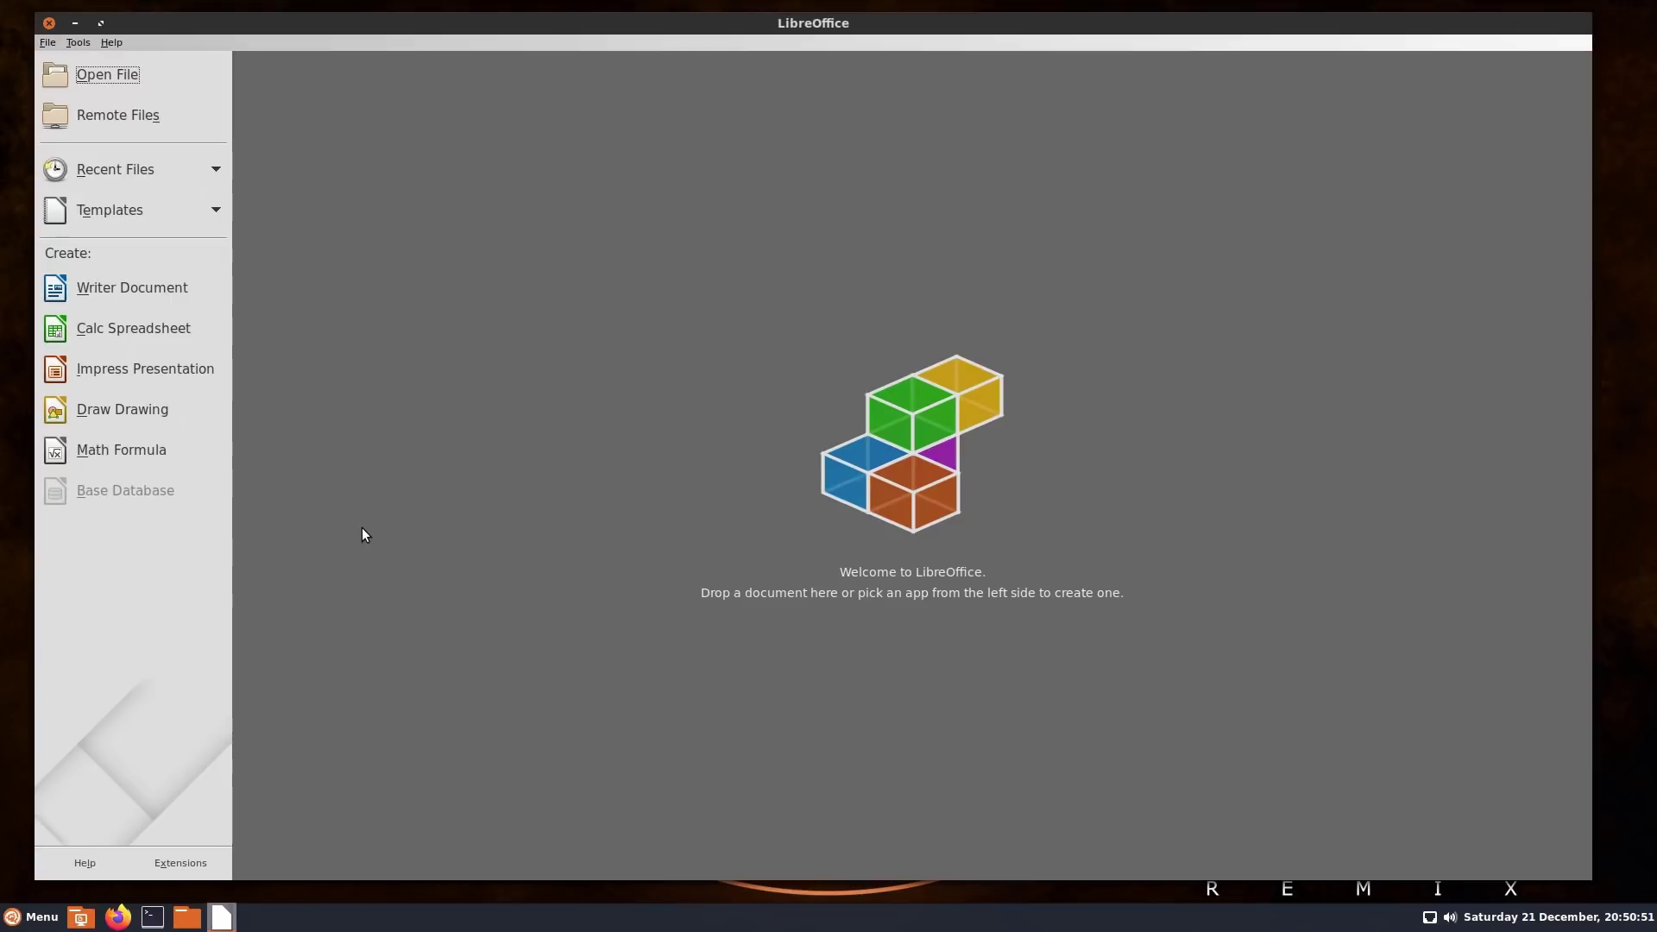
left_click(48, 42)
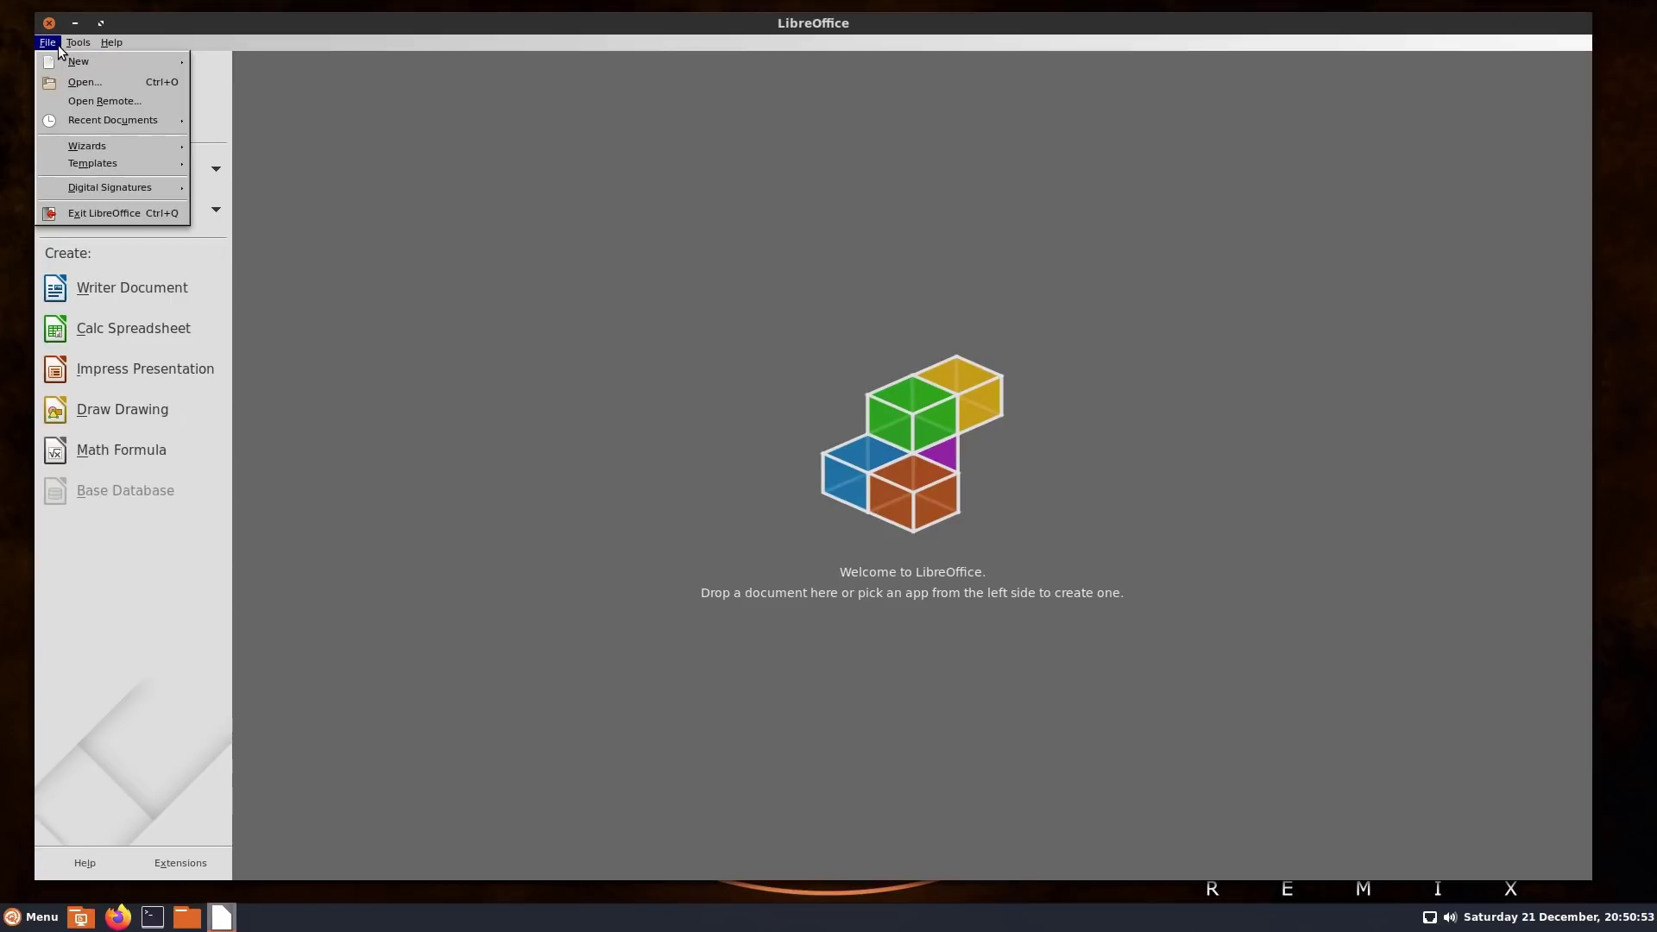
left_click(74, 77)
left_click(48, 42)
mouse_move(104, 62)
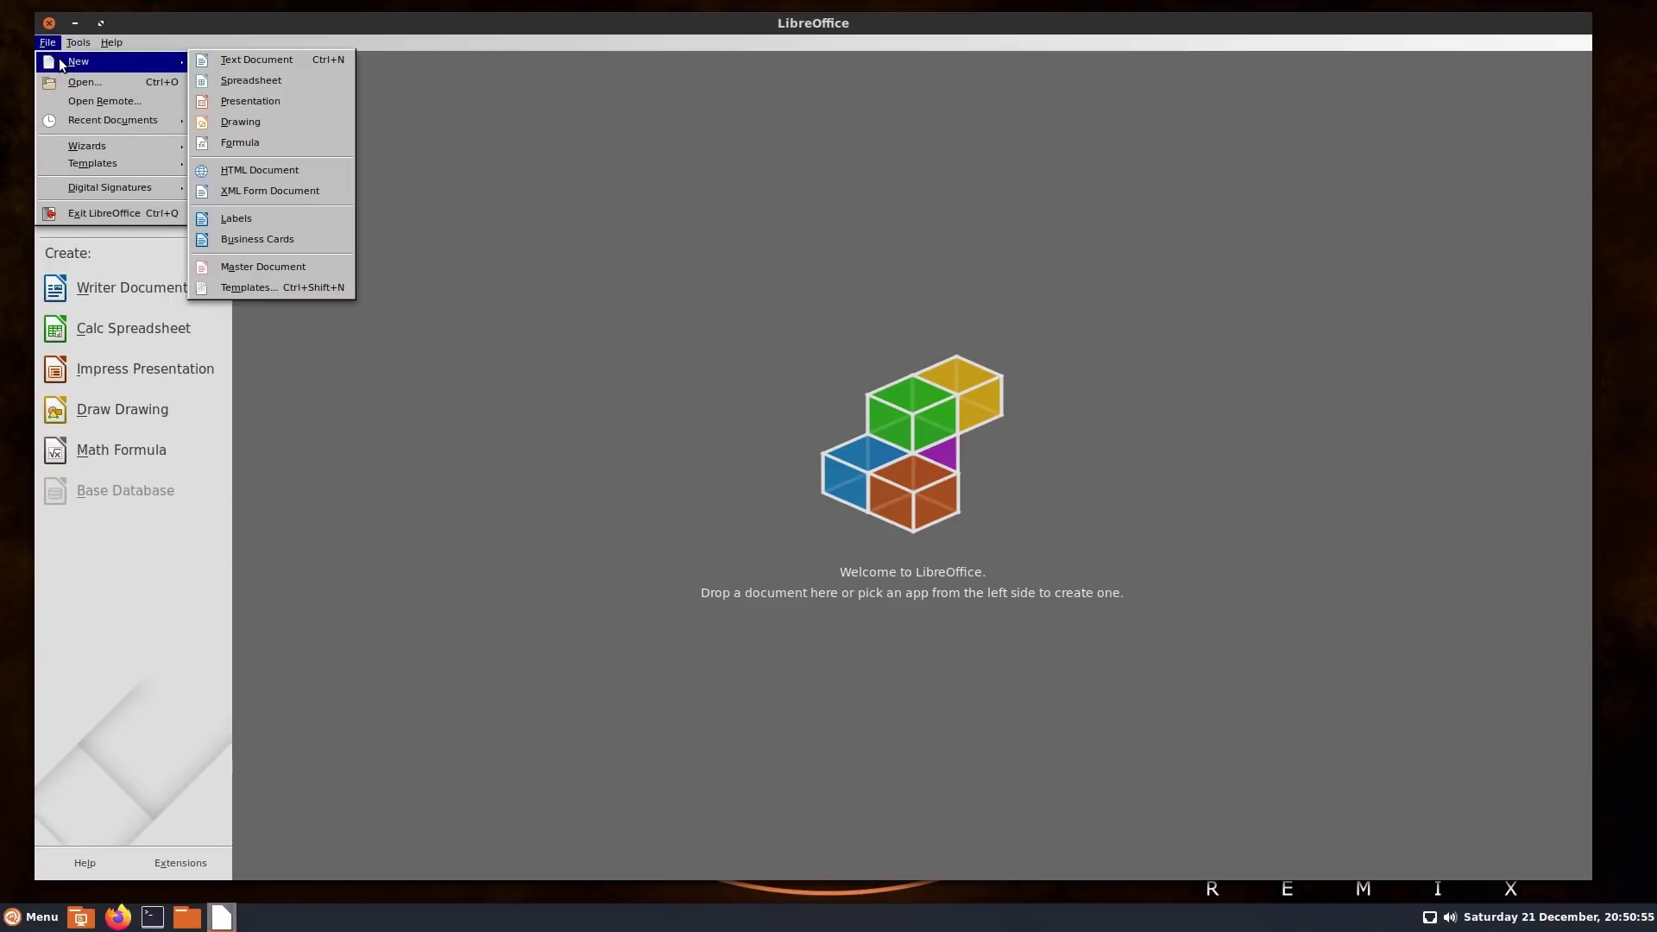
left_click(275, 60)
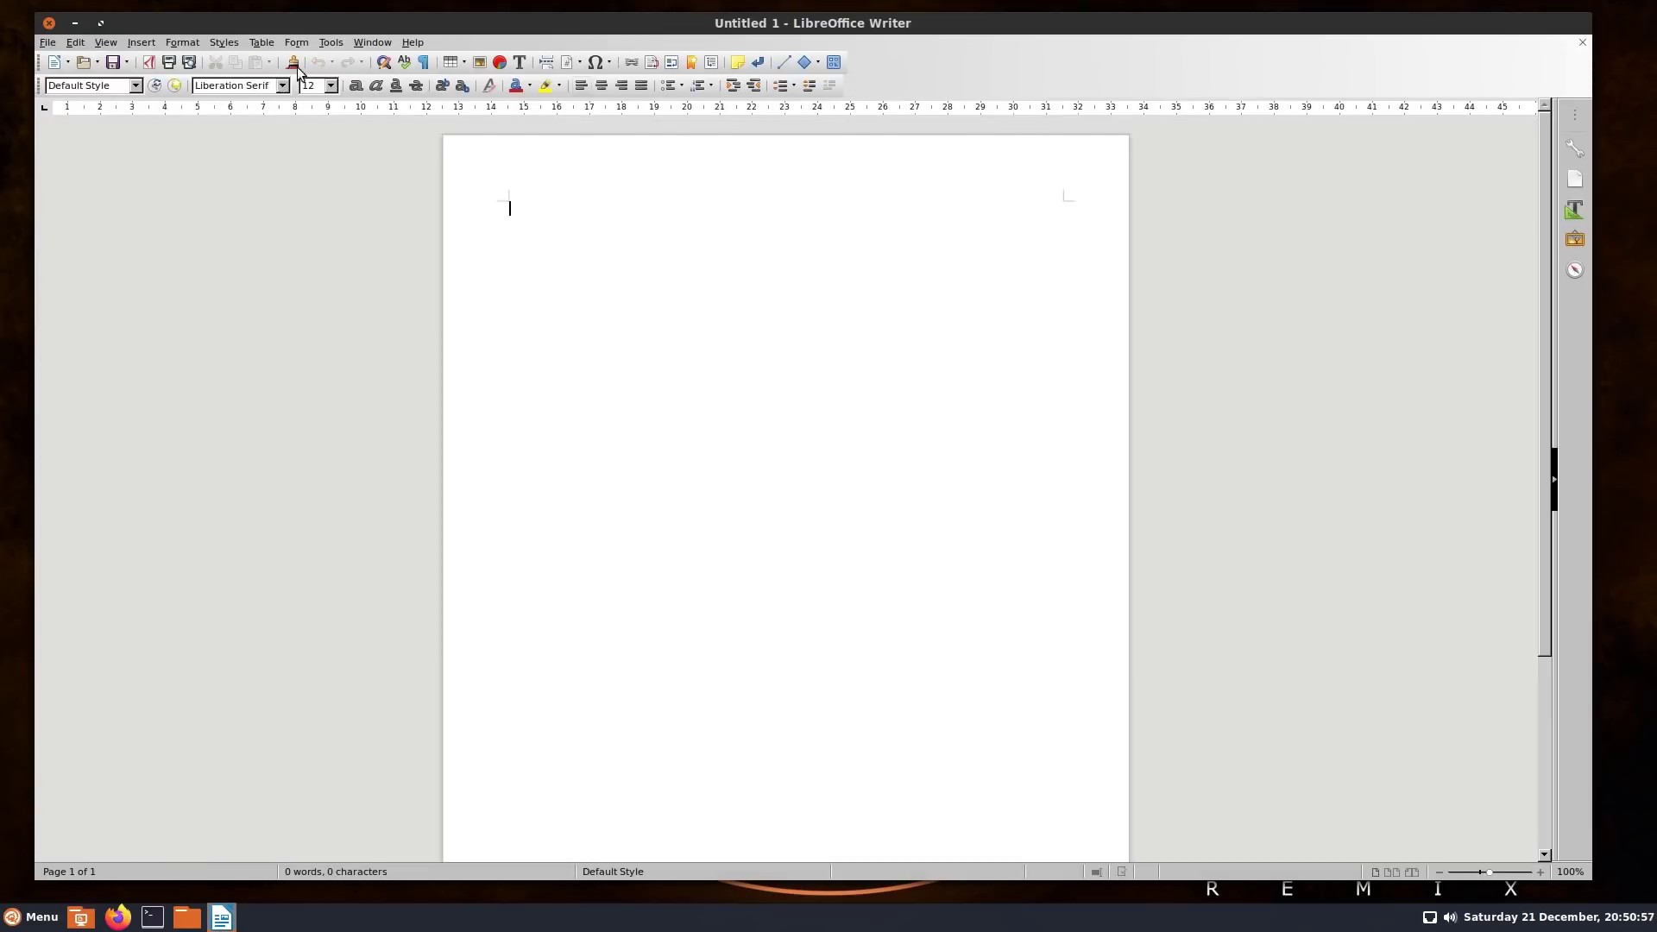
Step: Look through Writer's Form and Window menus, then close LibreOffice Writer
left_click(293, 42)
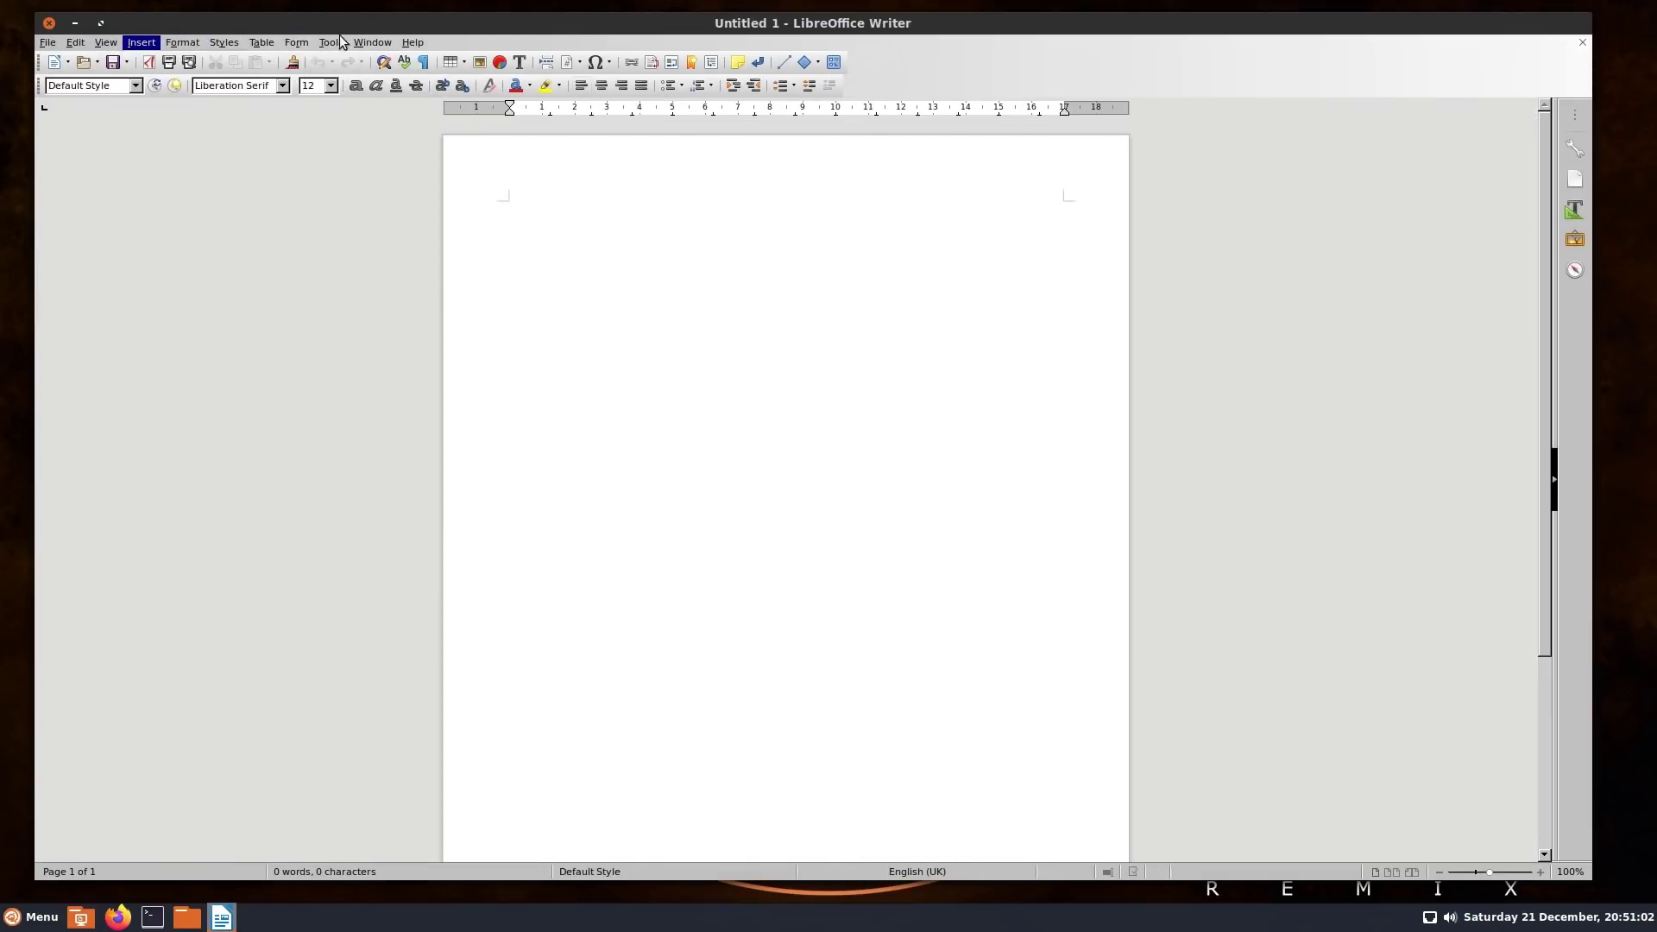
left_click(372, 42)
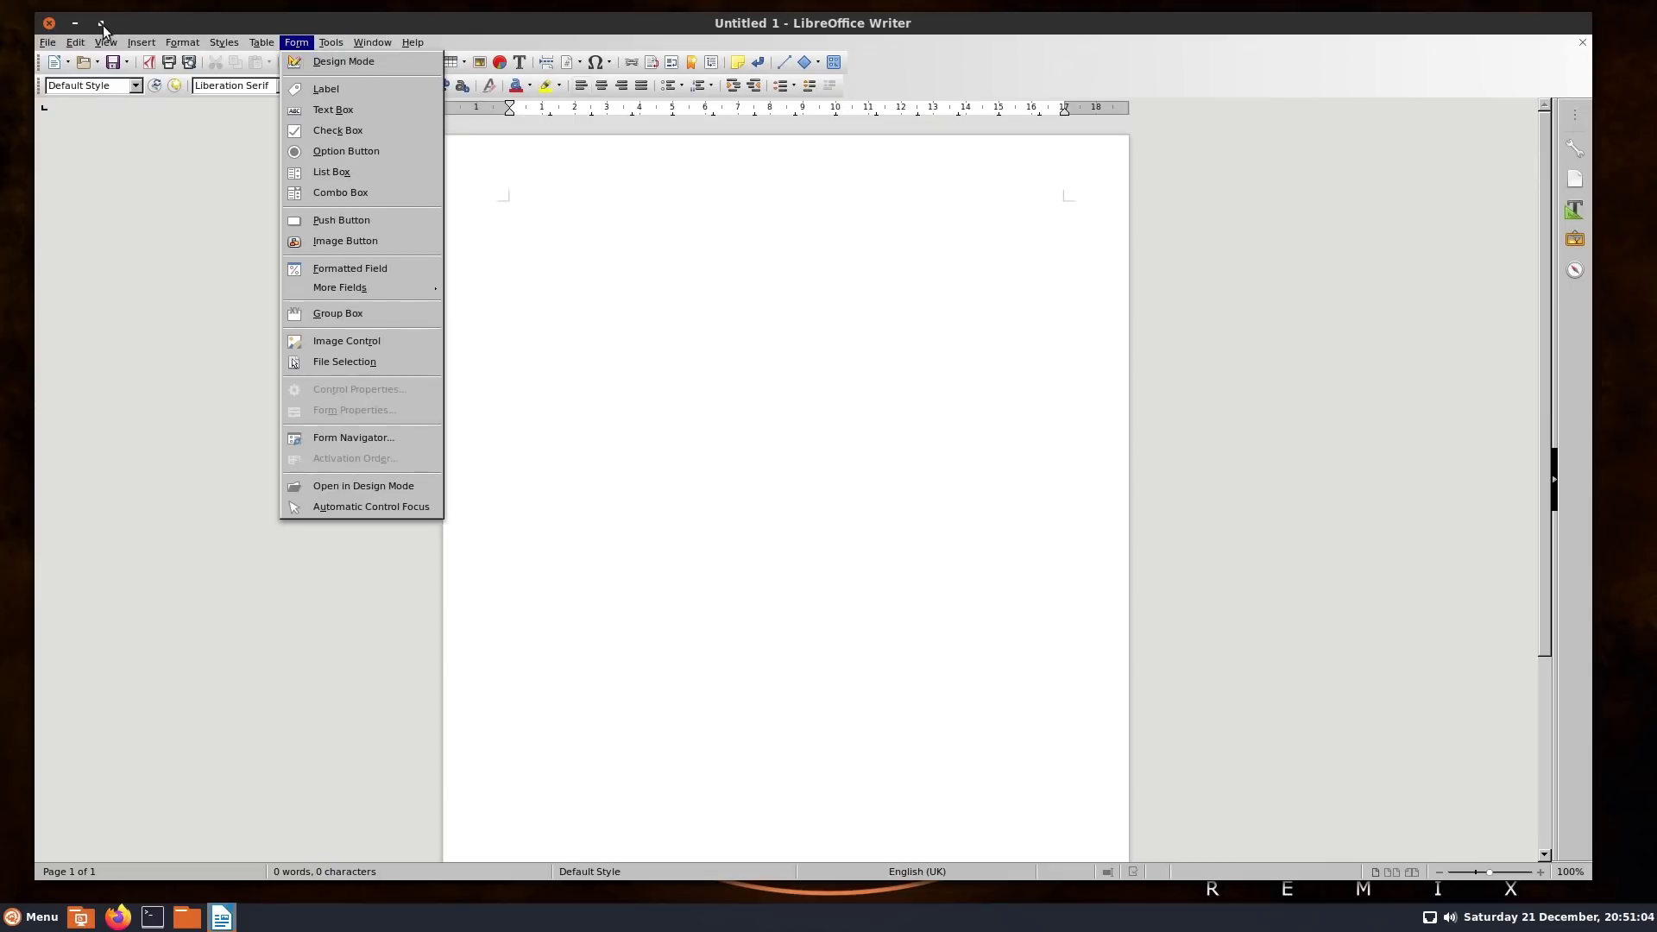
left_click(48, 26)
left_click(49, 24)
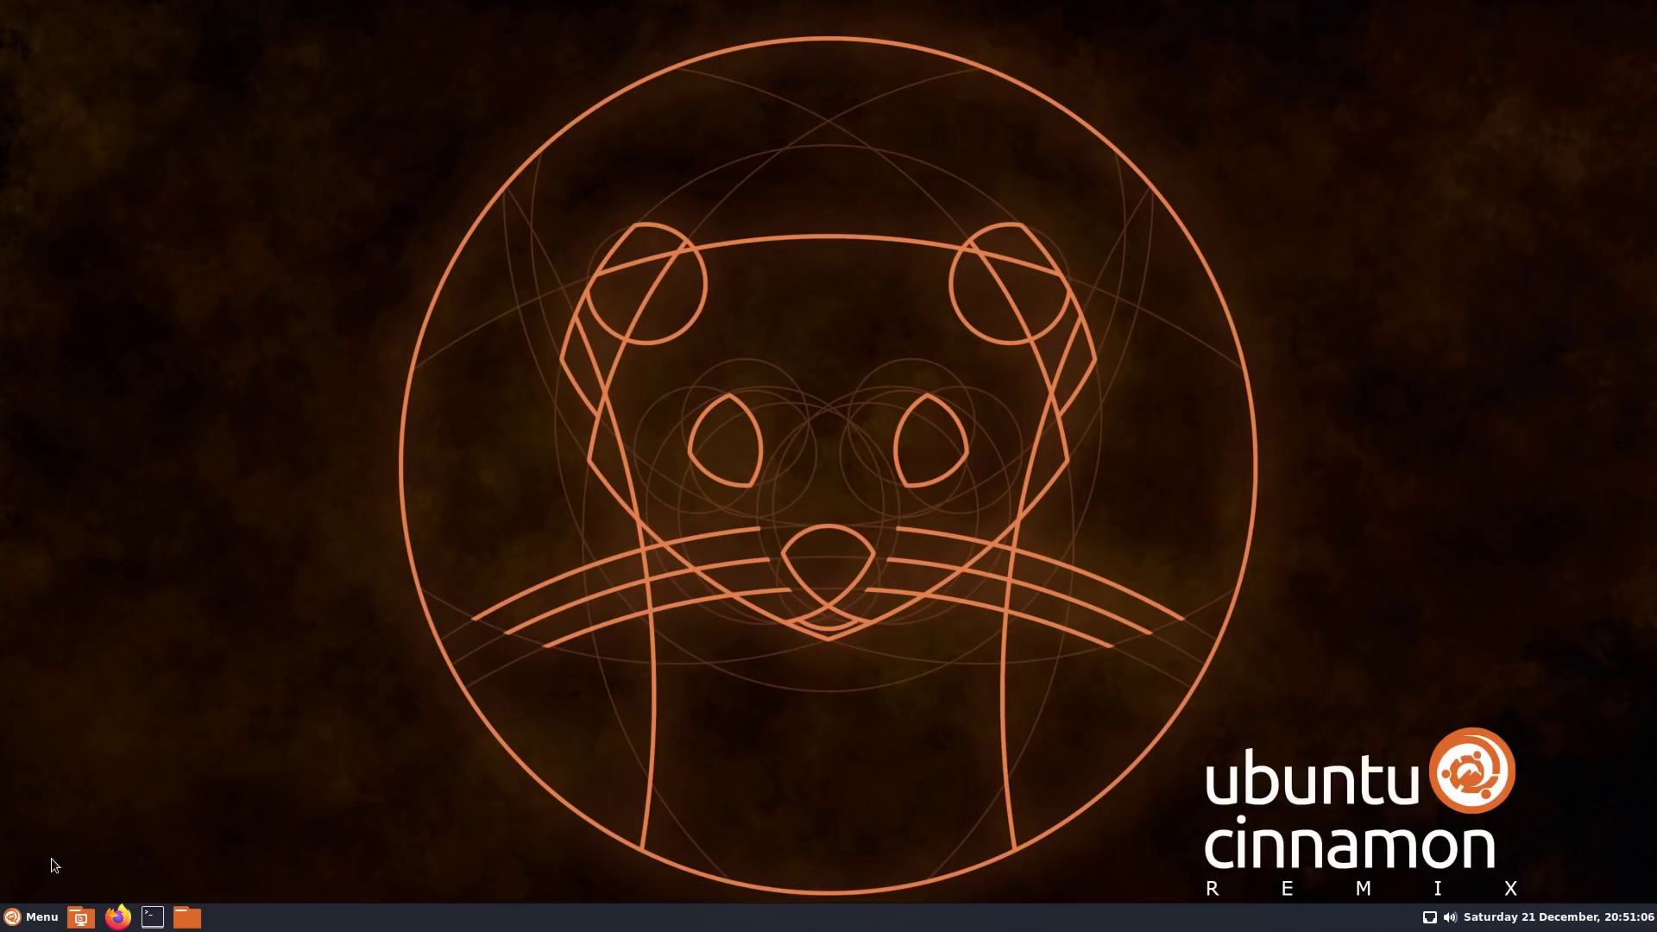
left_click(49, 921)
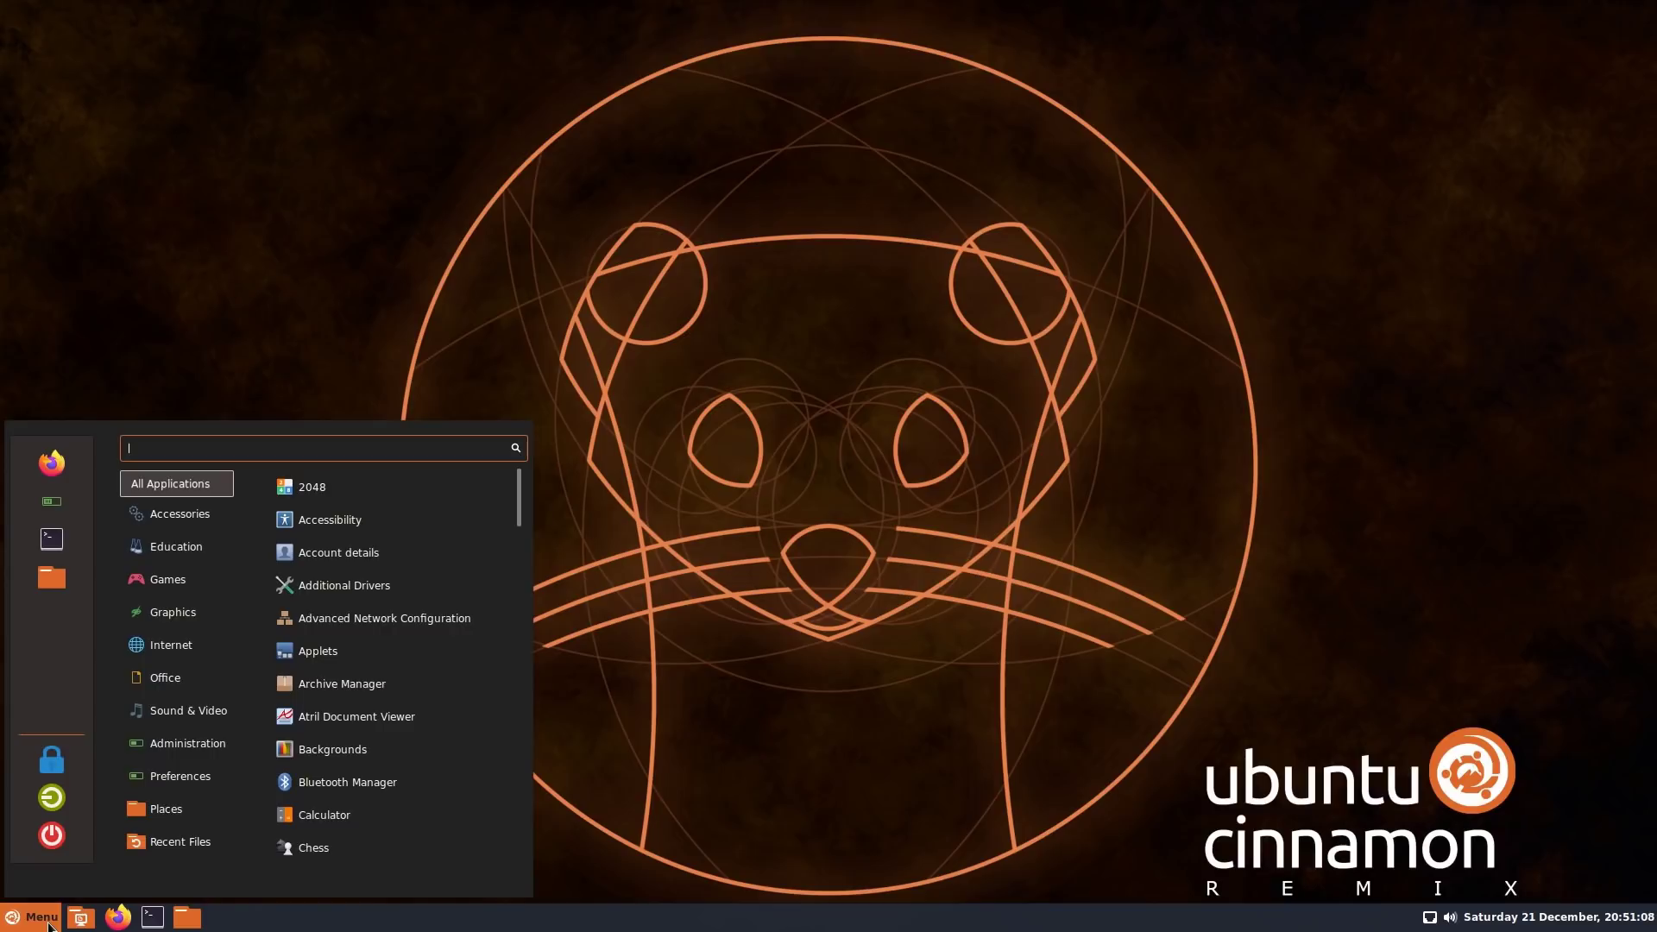
type("ka")
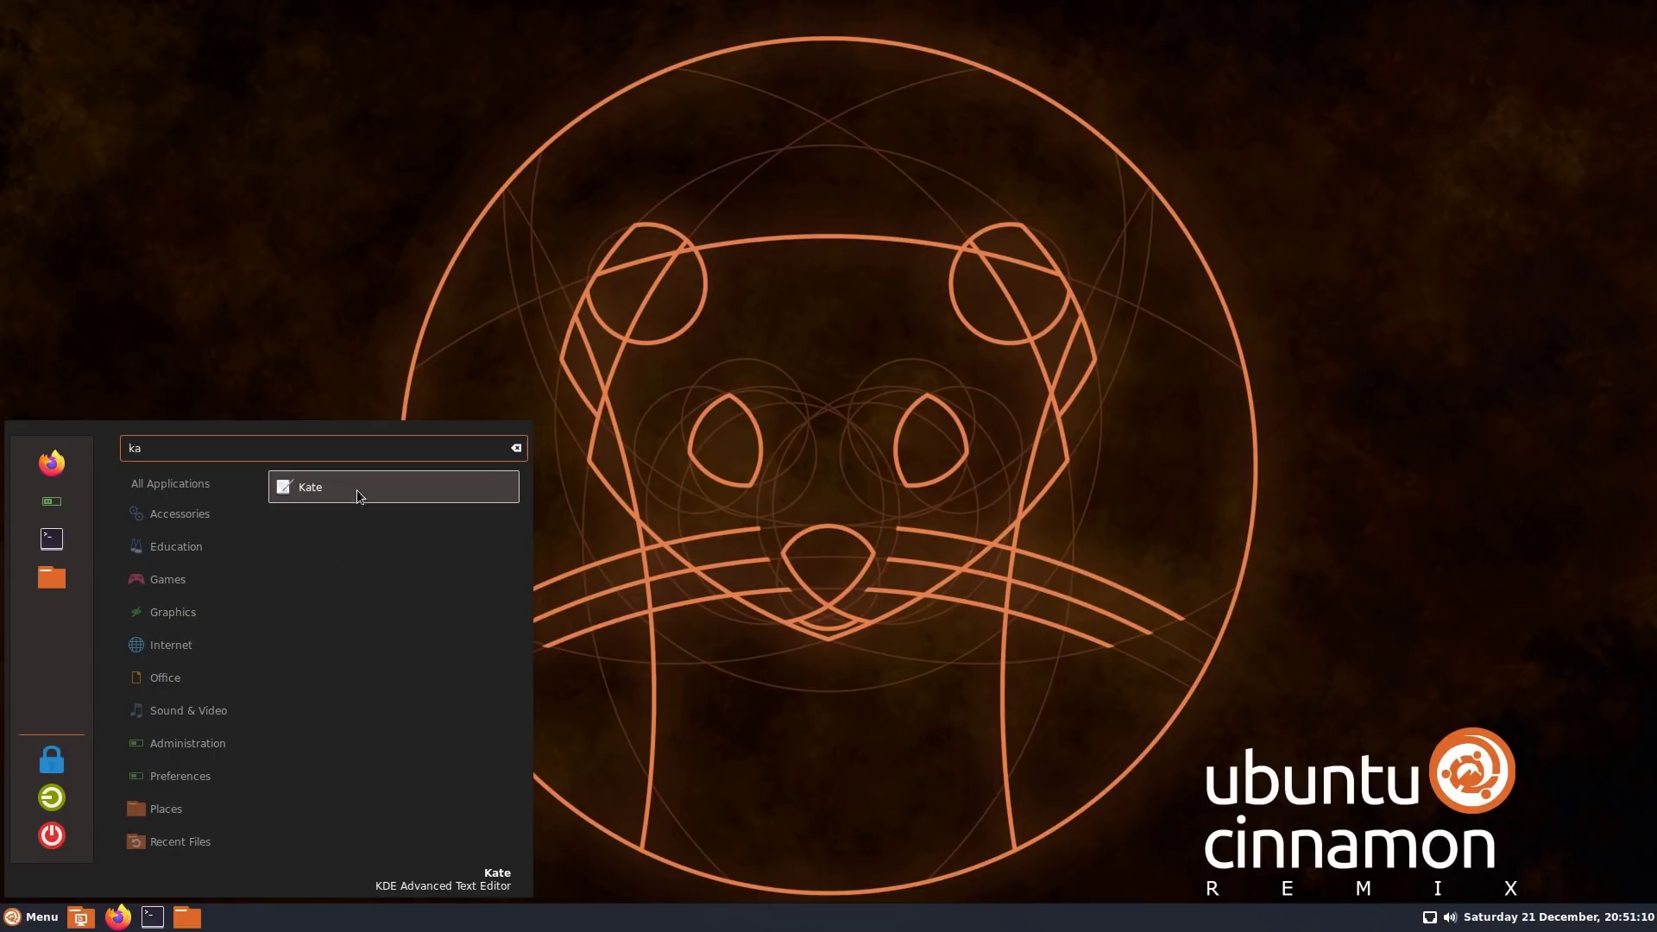
left_click(358, 494)
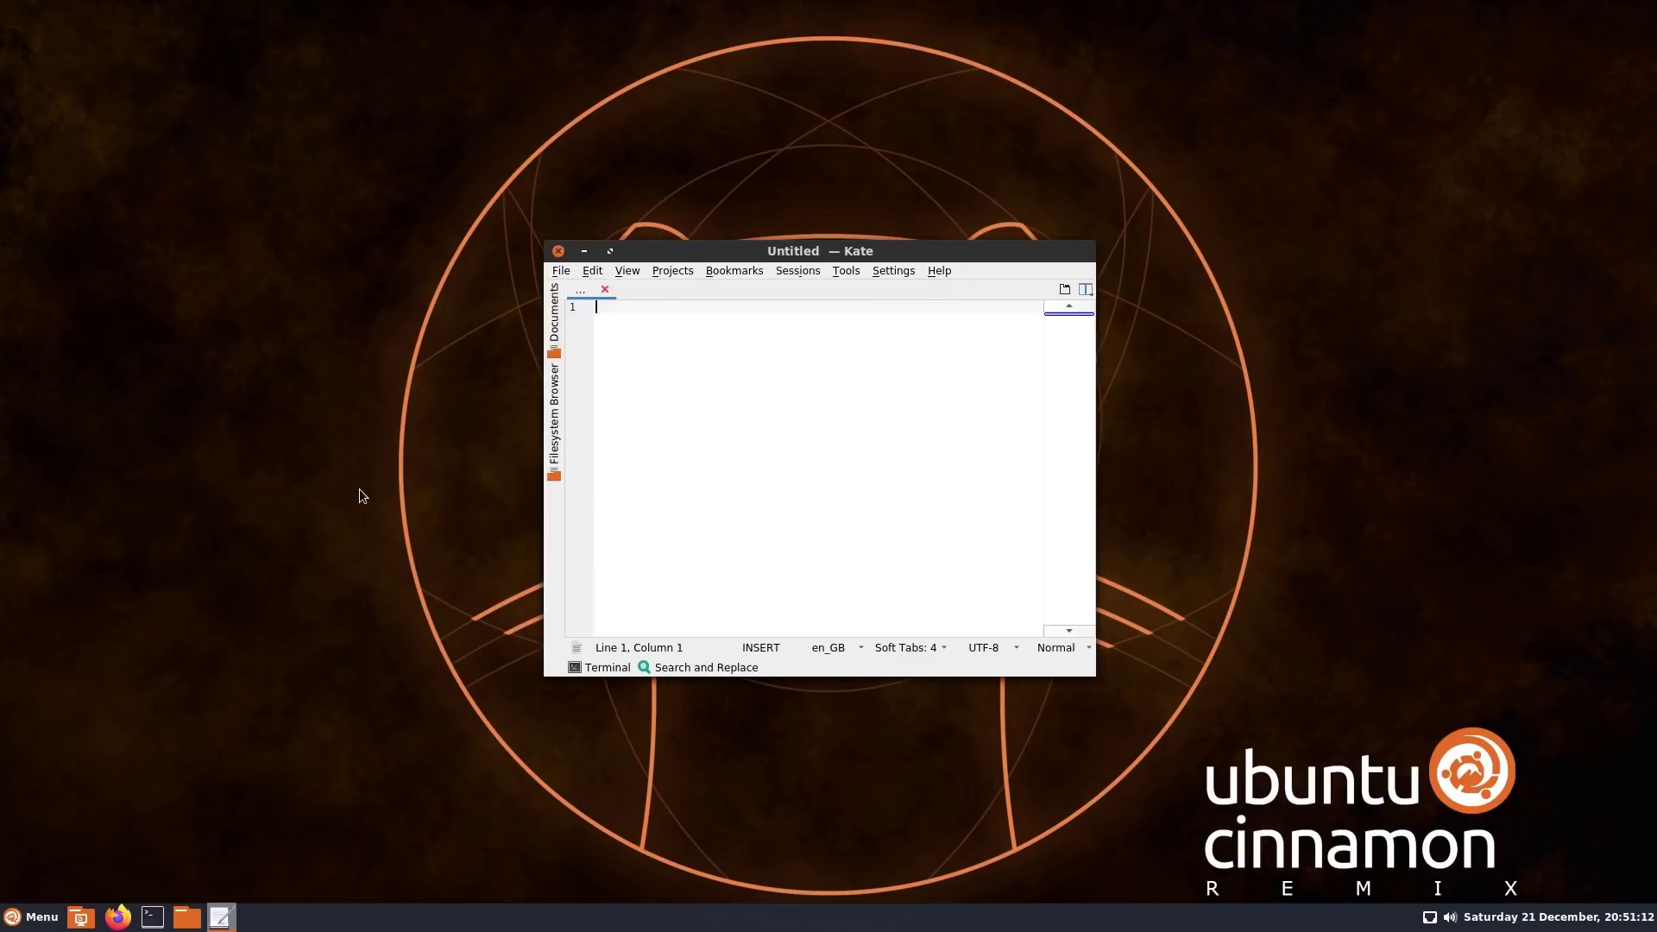
left_click(675, 273)
mouse_move(707, 275)
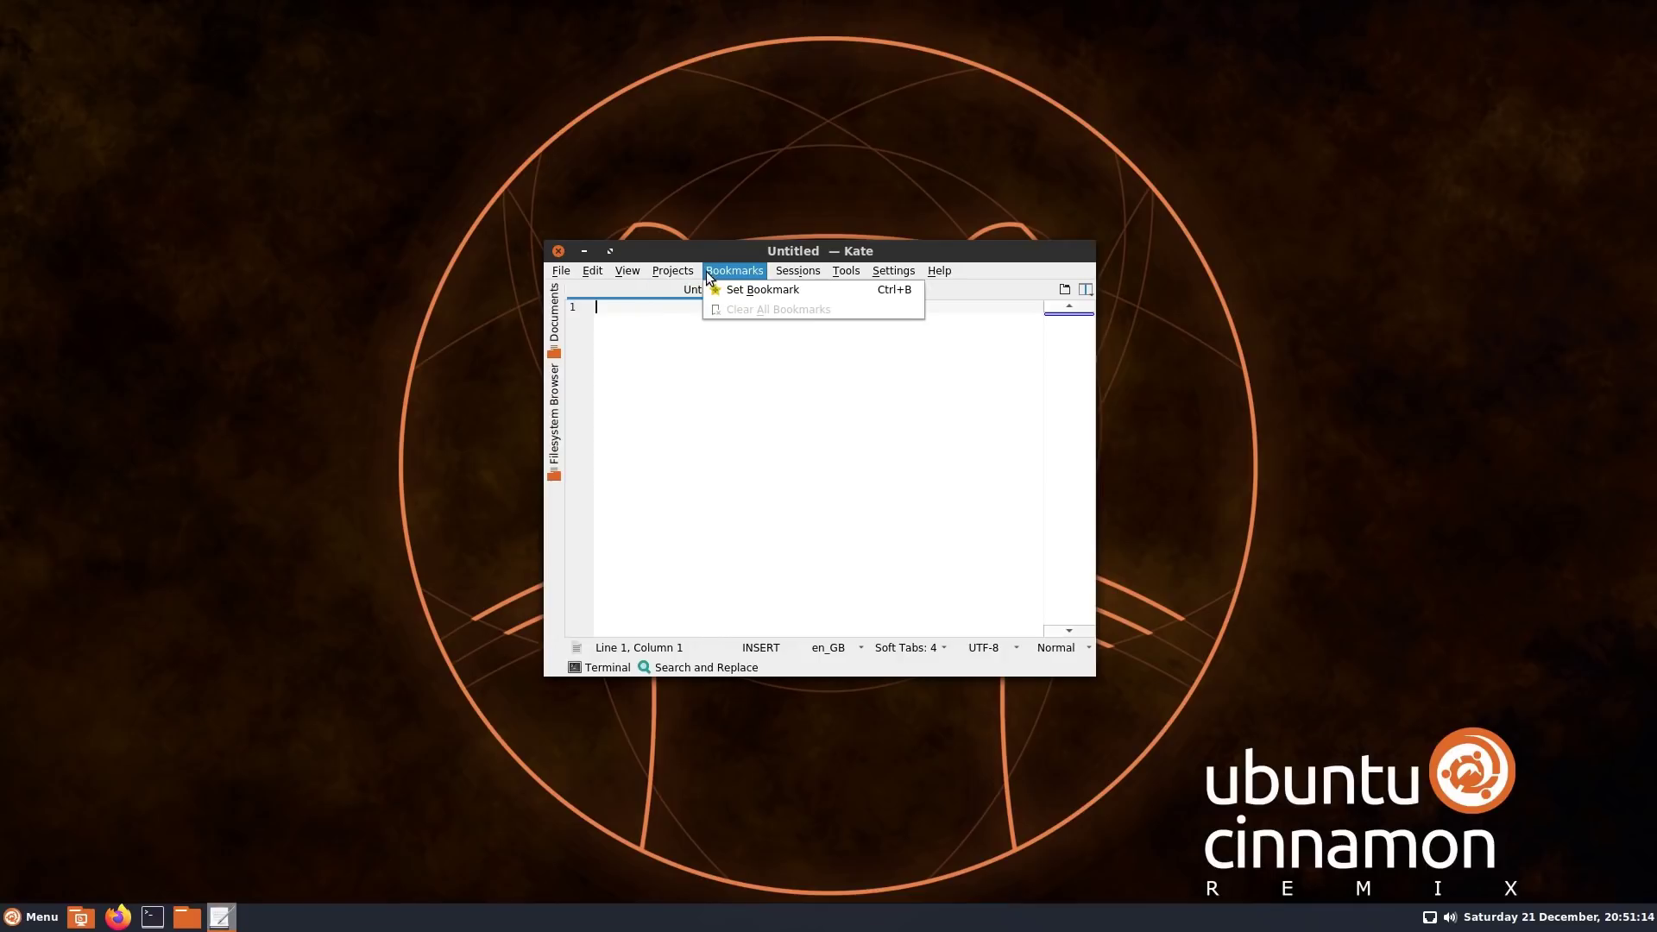
mouse_move(902, 273)
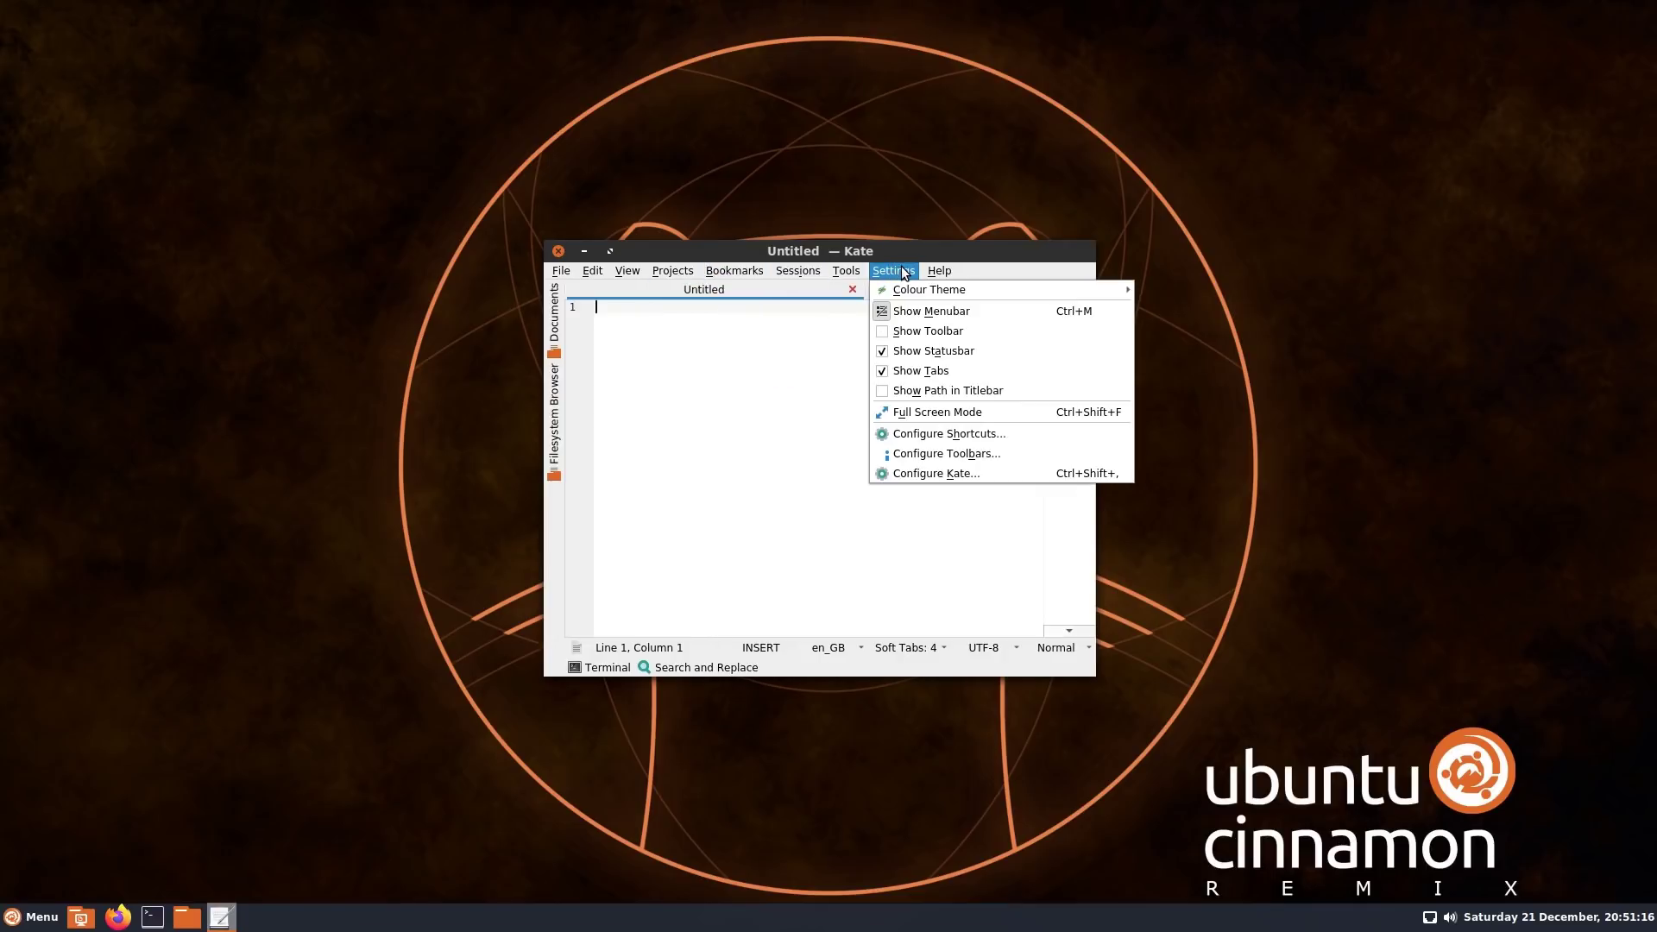
left_click(558, 253)
left_click(558, 252)
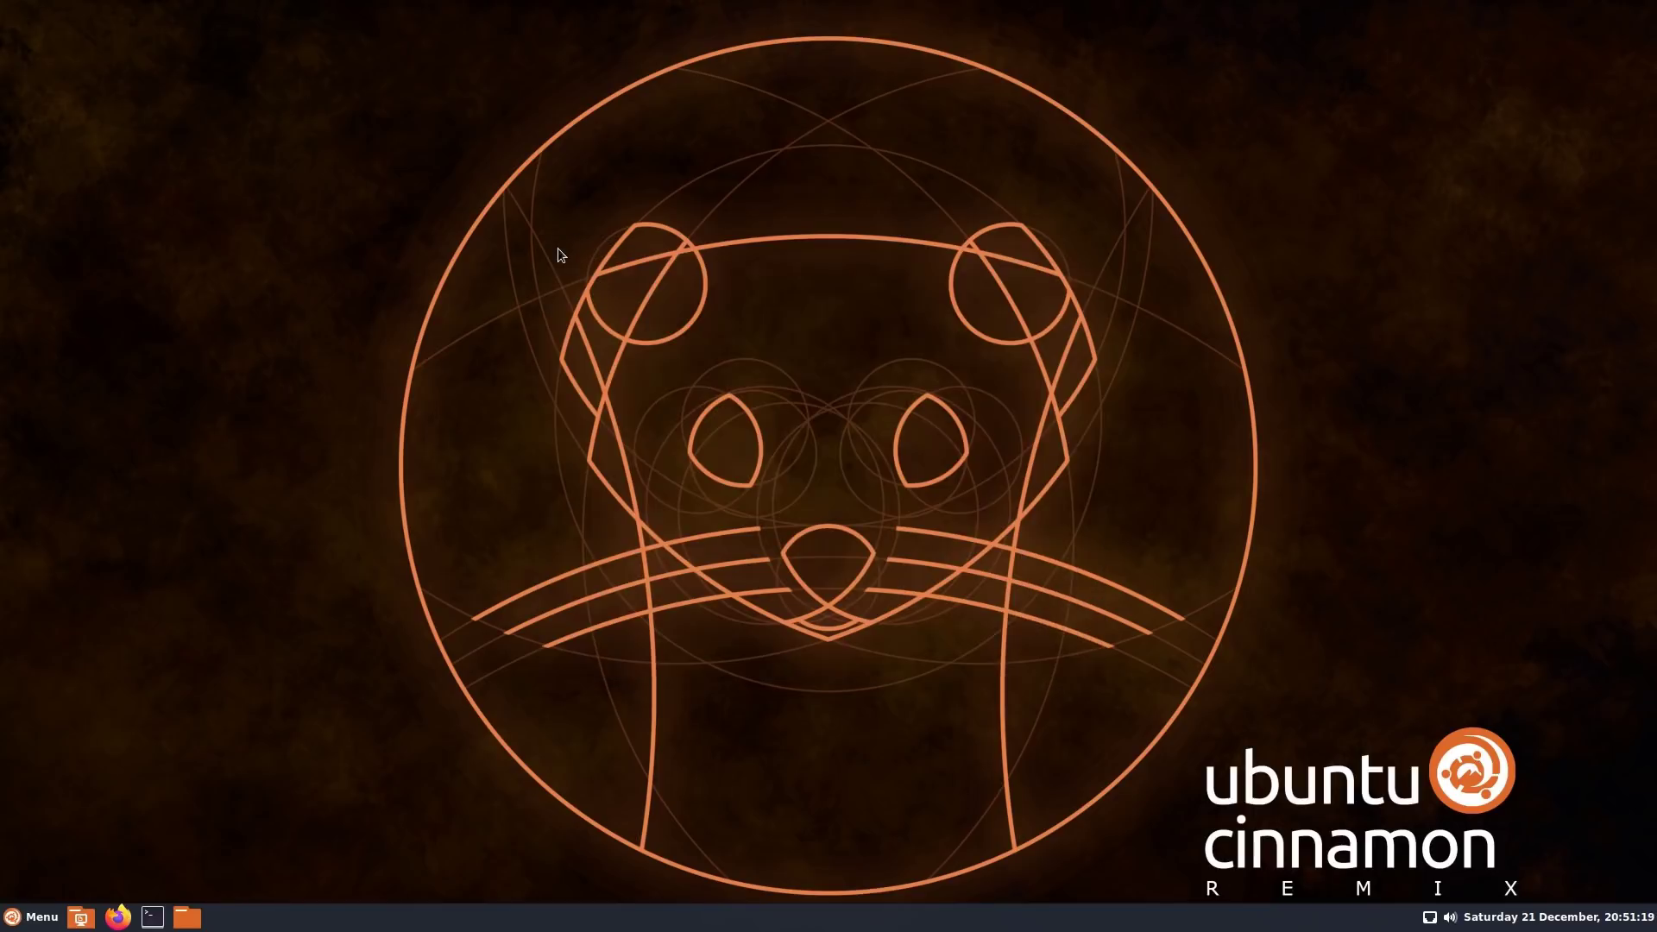
left_click(38, 916)
type("kde")
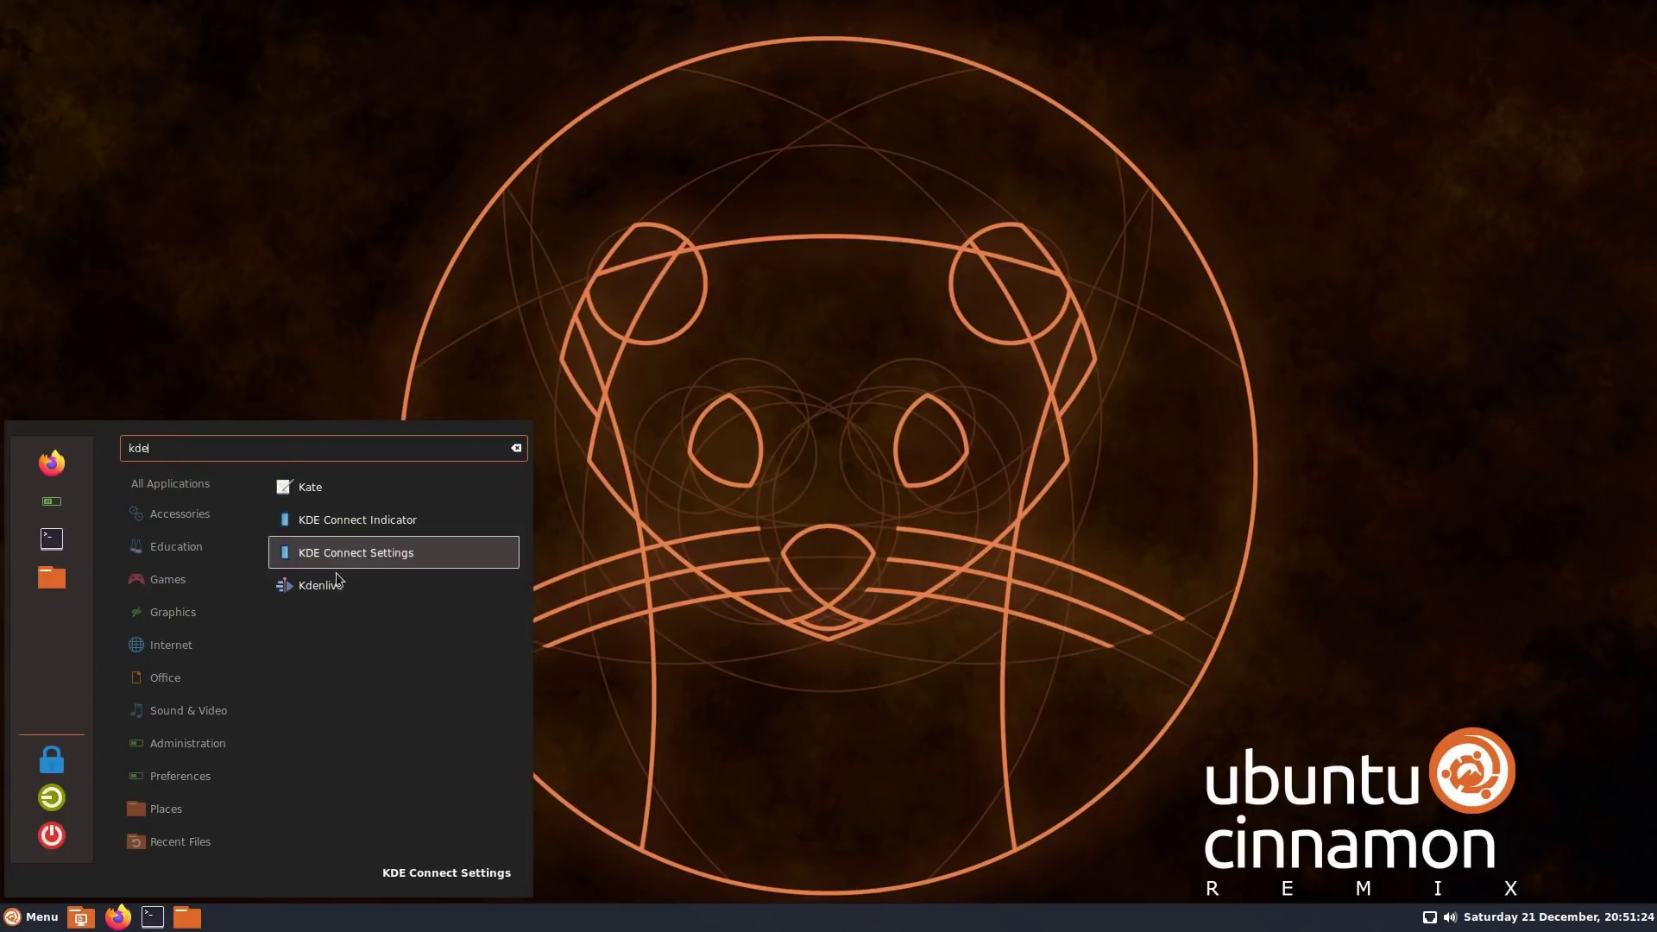
left_click(340, 587)
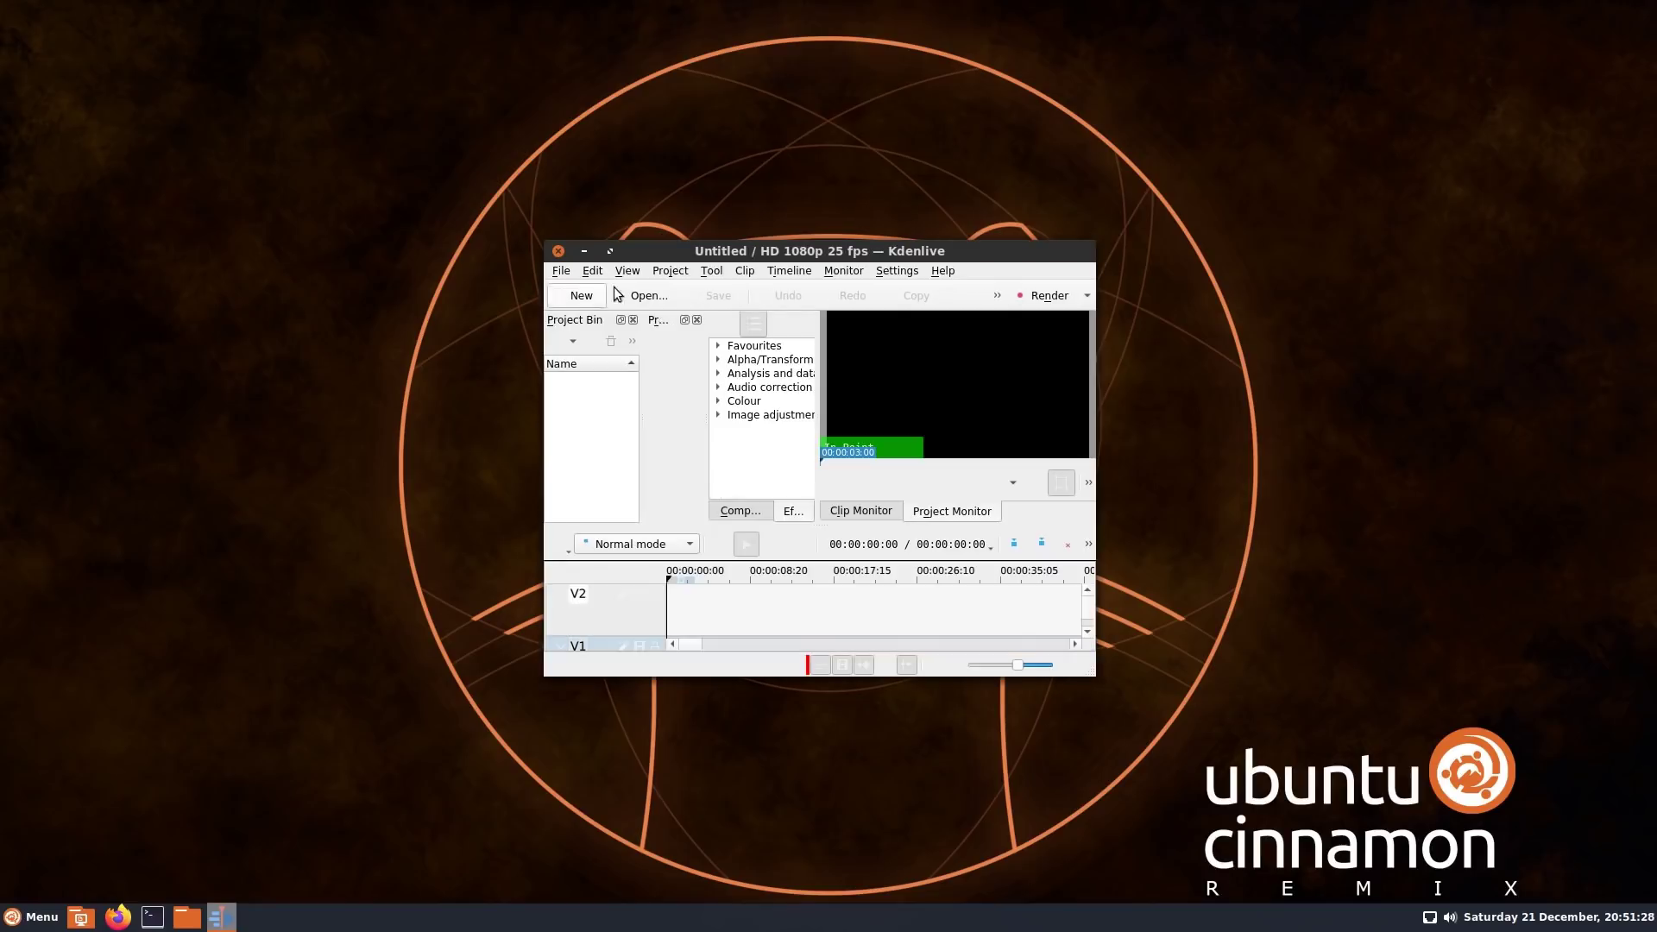
left_click(656, 274)
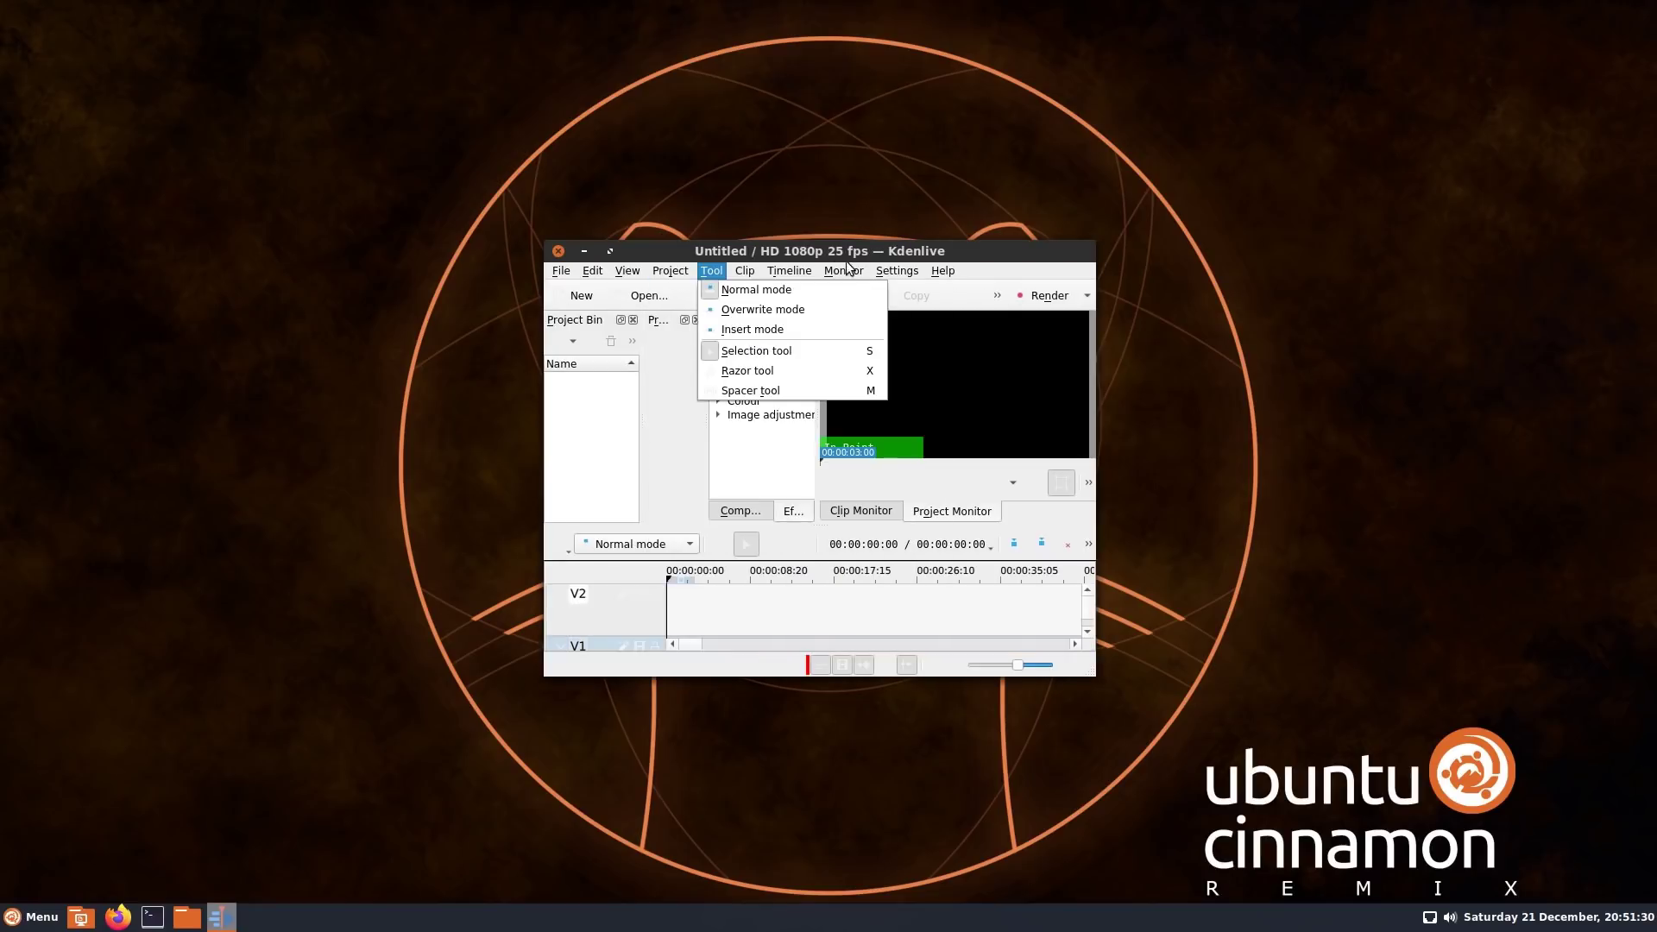
mouse_move(830, 270)
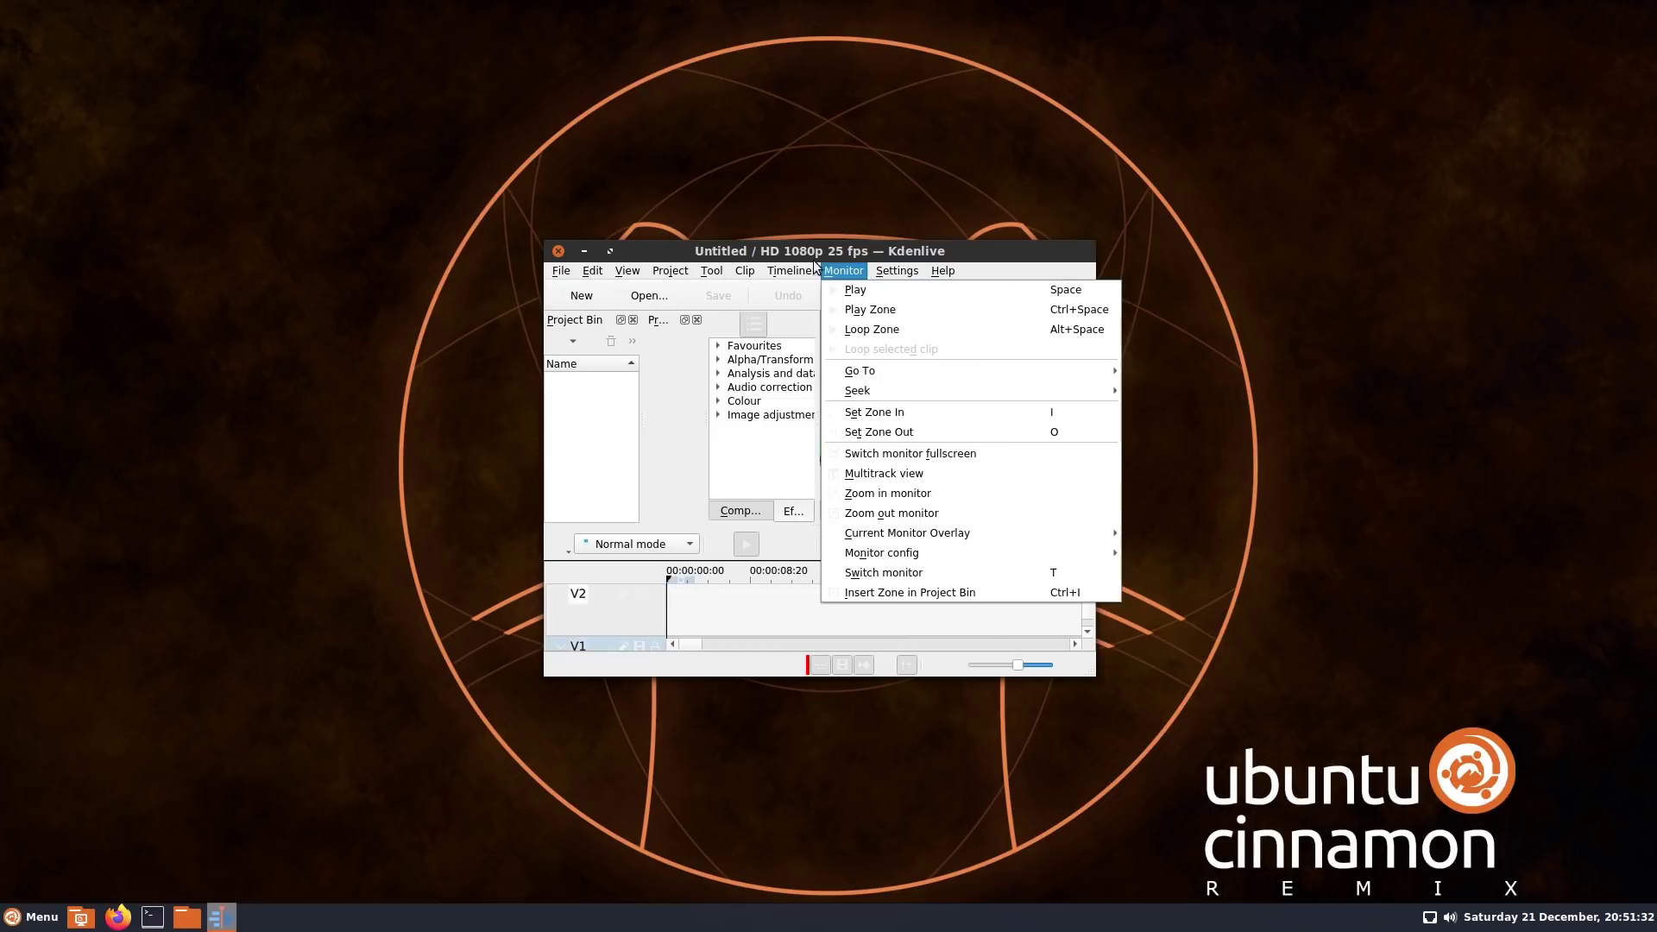
left_click(558, 251)
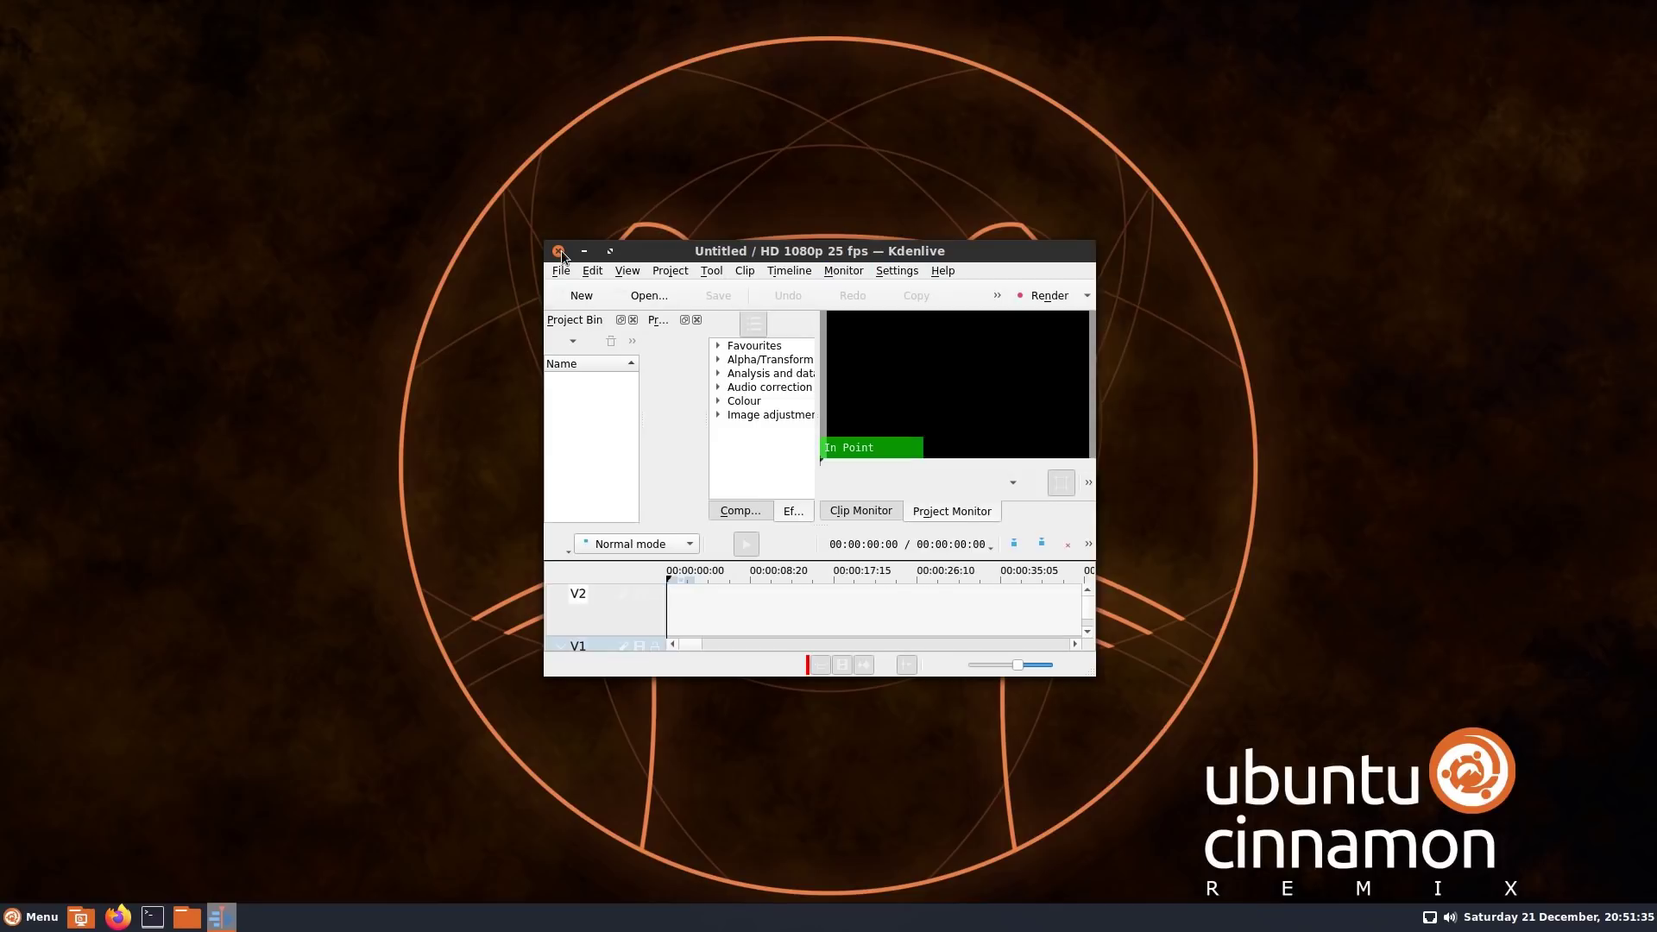
left_click(558, 252)
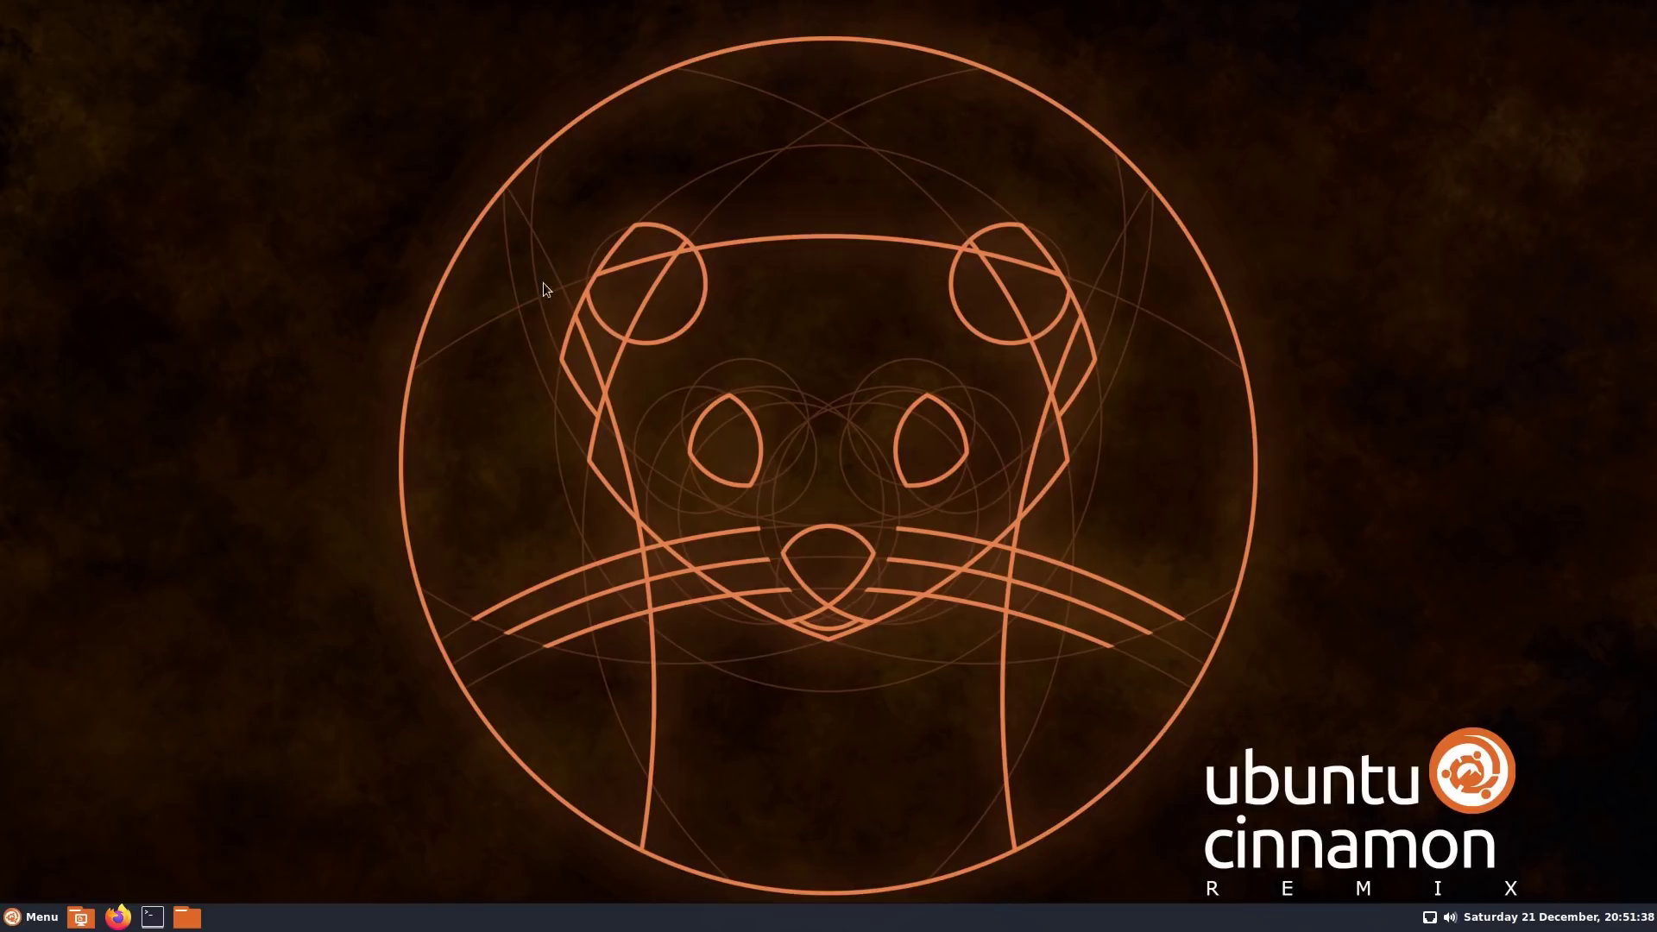
Step: Search 'ink' in the application launcher and launch Inkscape
left_click(31, 918)
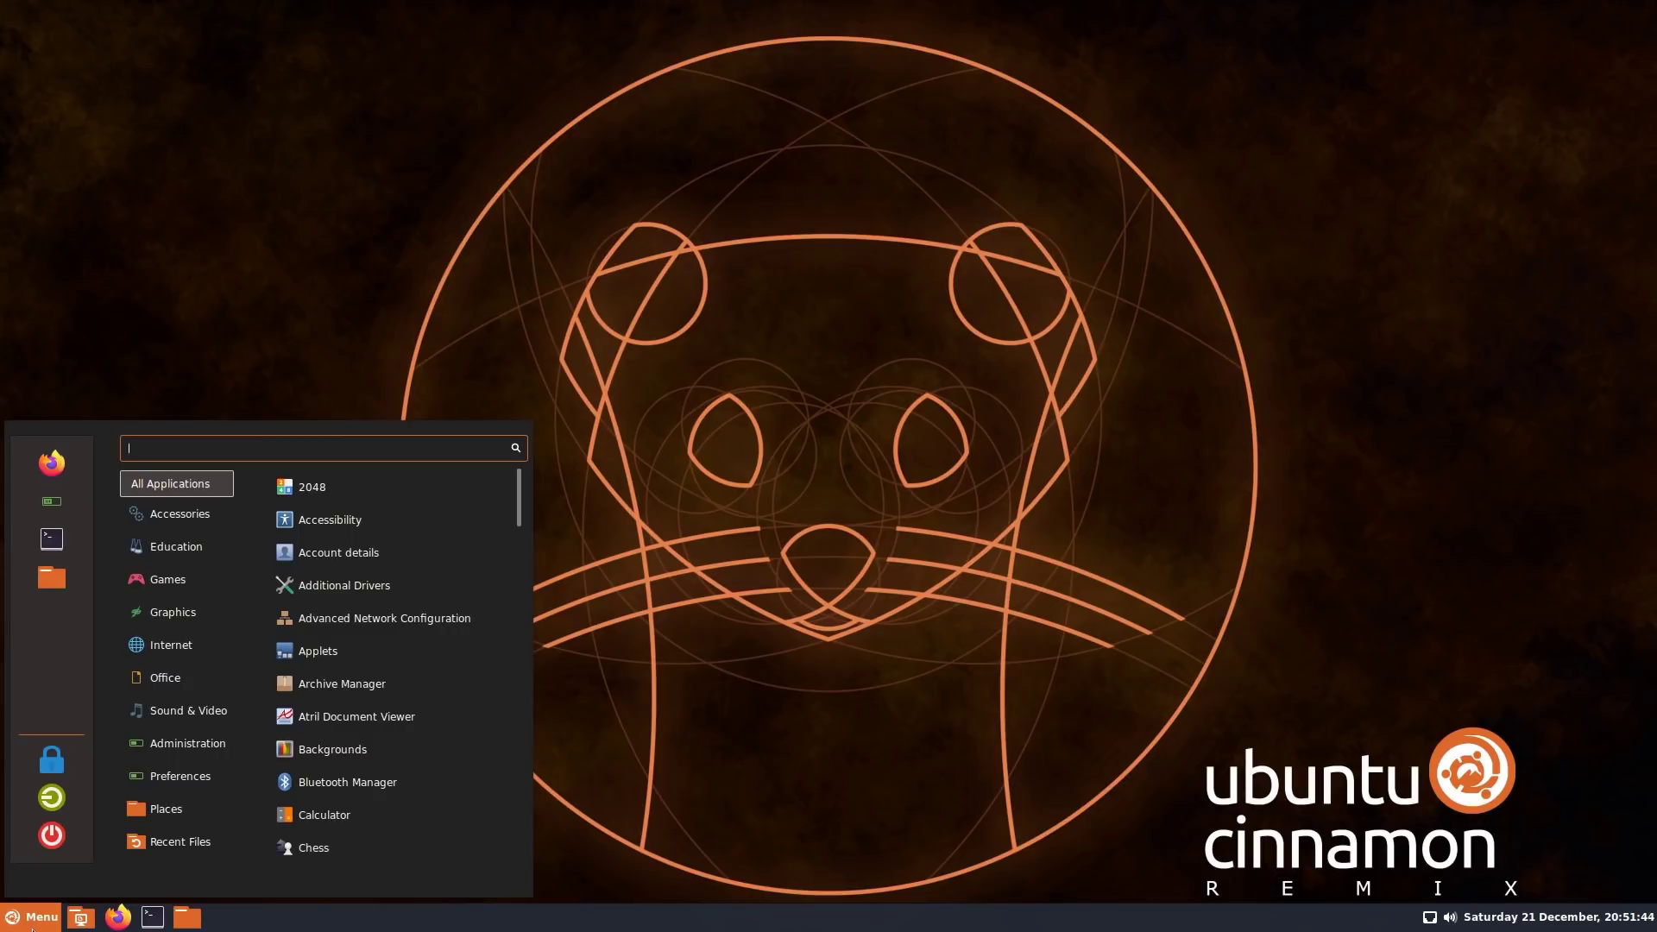
type("ink")
left_click(340, 493)
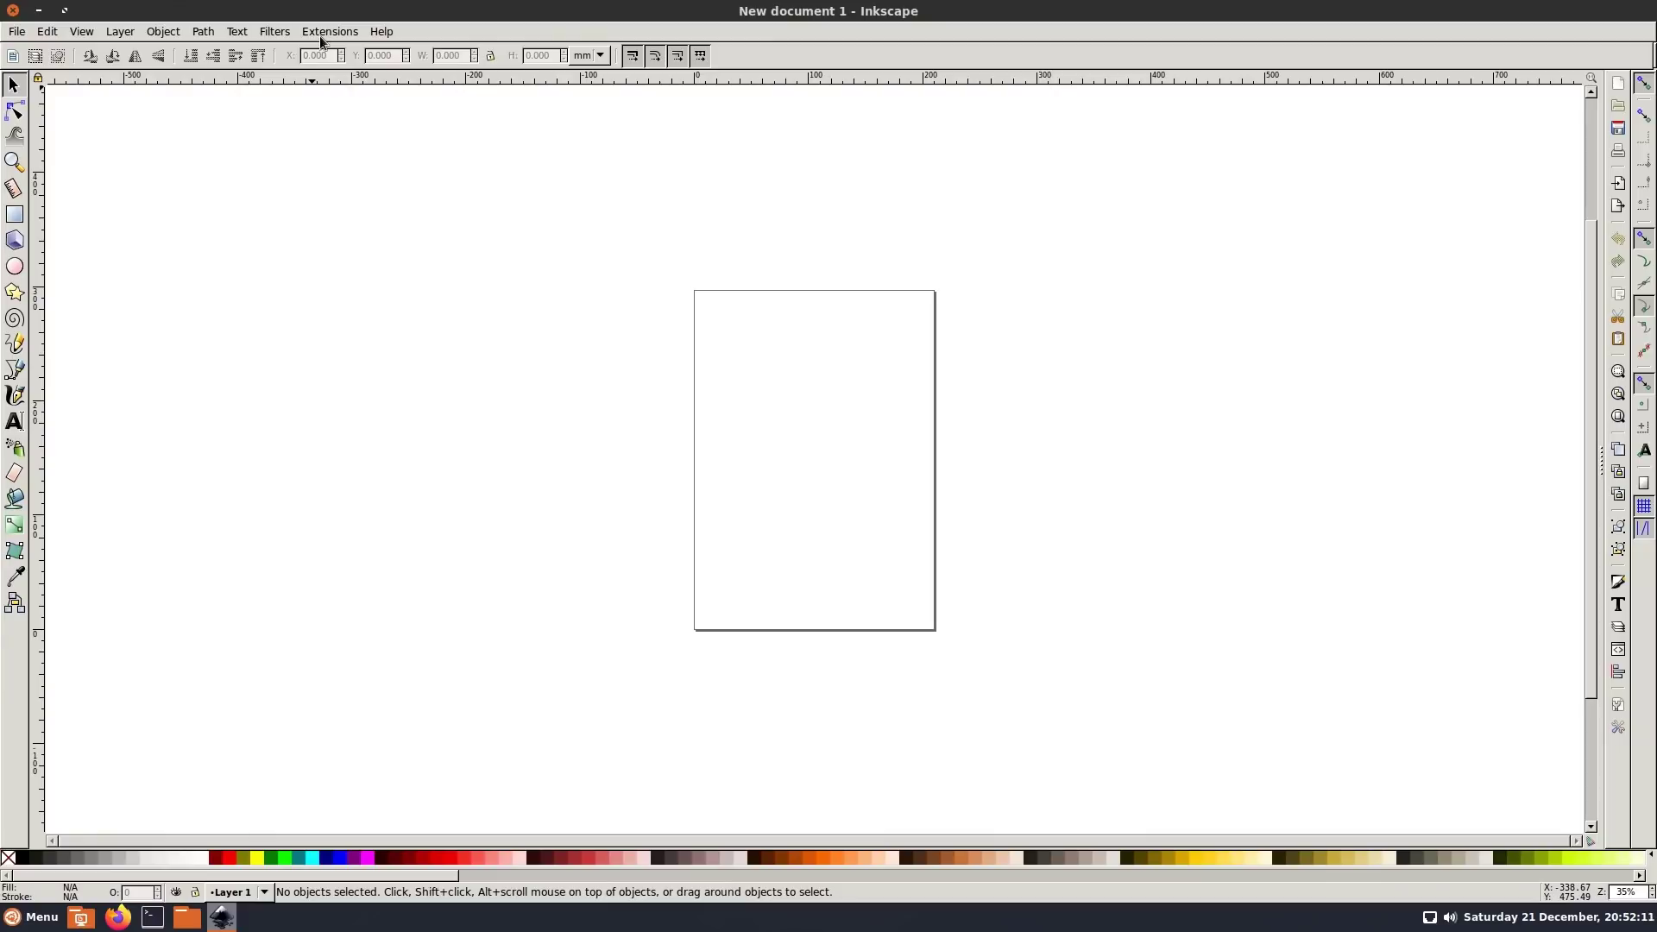
Step: Look through Inkscape's Extensions, Object and Edit menus, then open and close a terminal
left_click(319, 35)
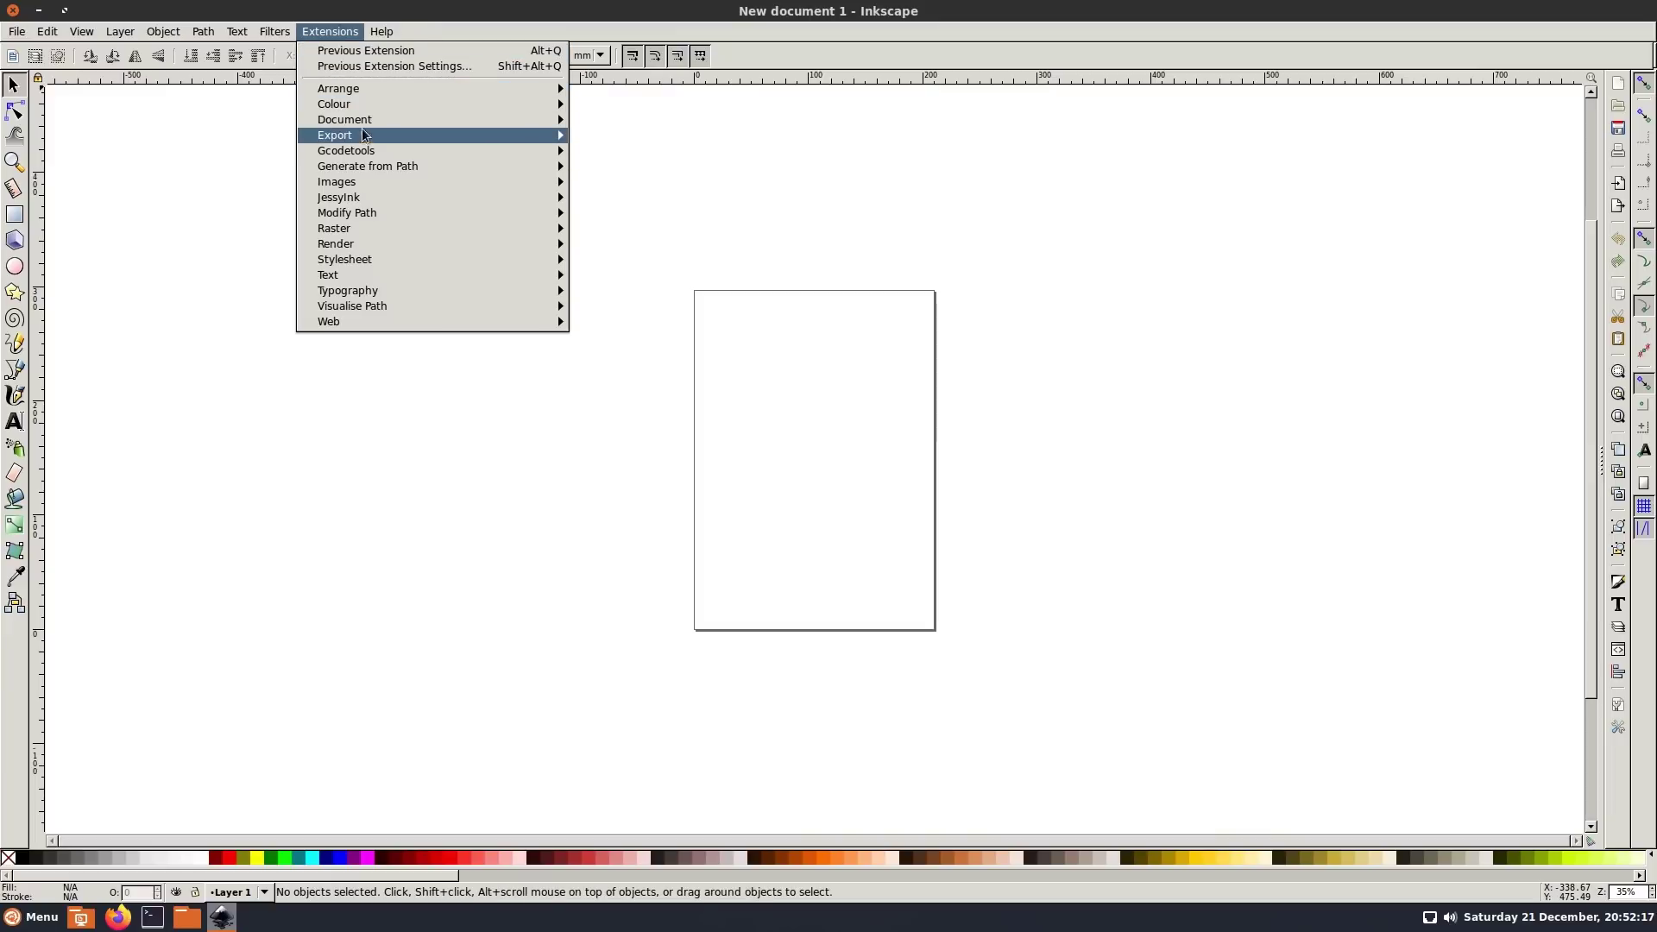
left_click(236, 33)
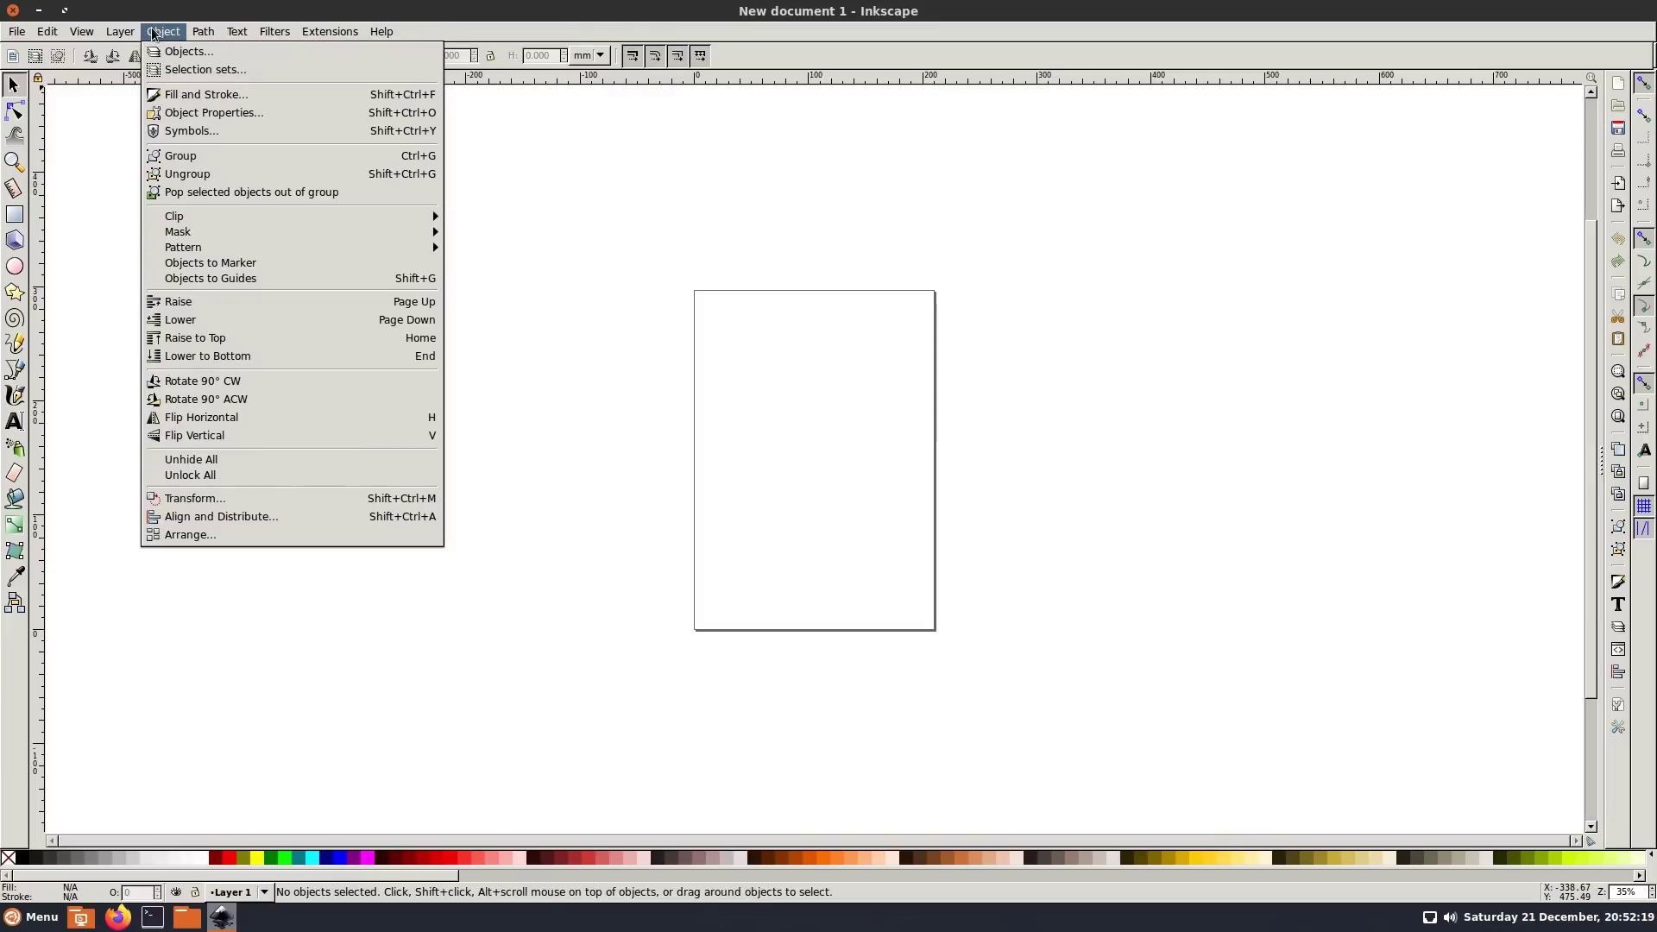
mouse_move(45, 33)
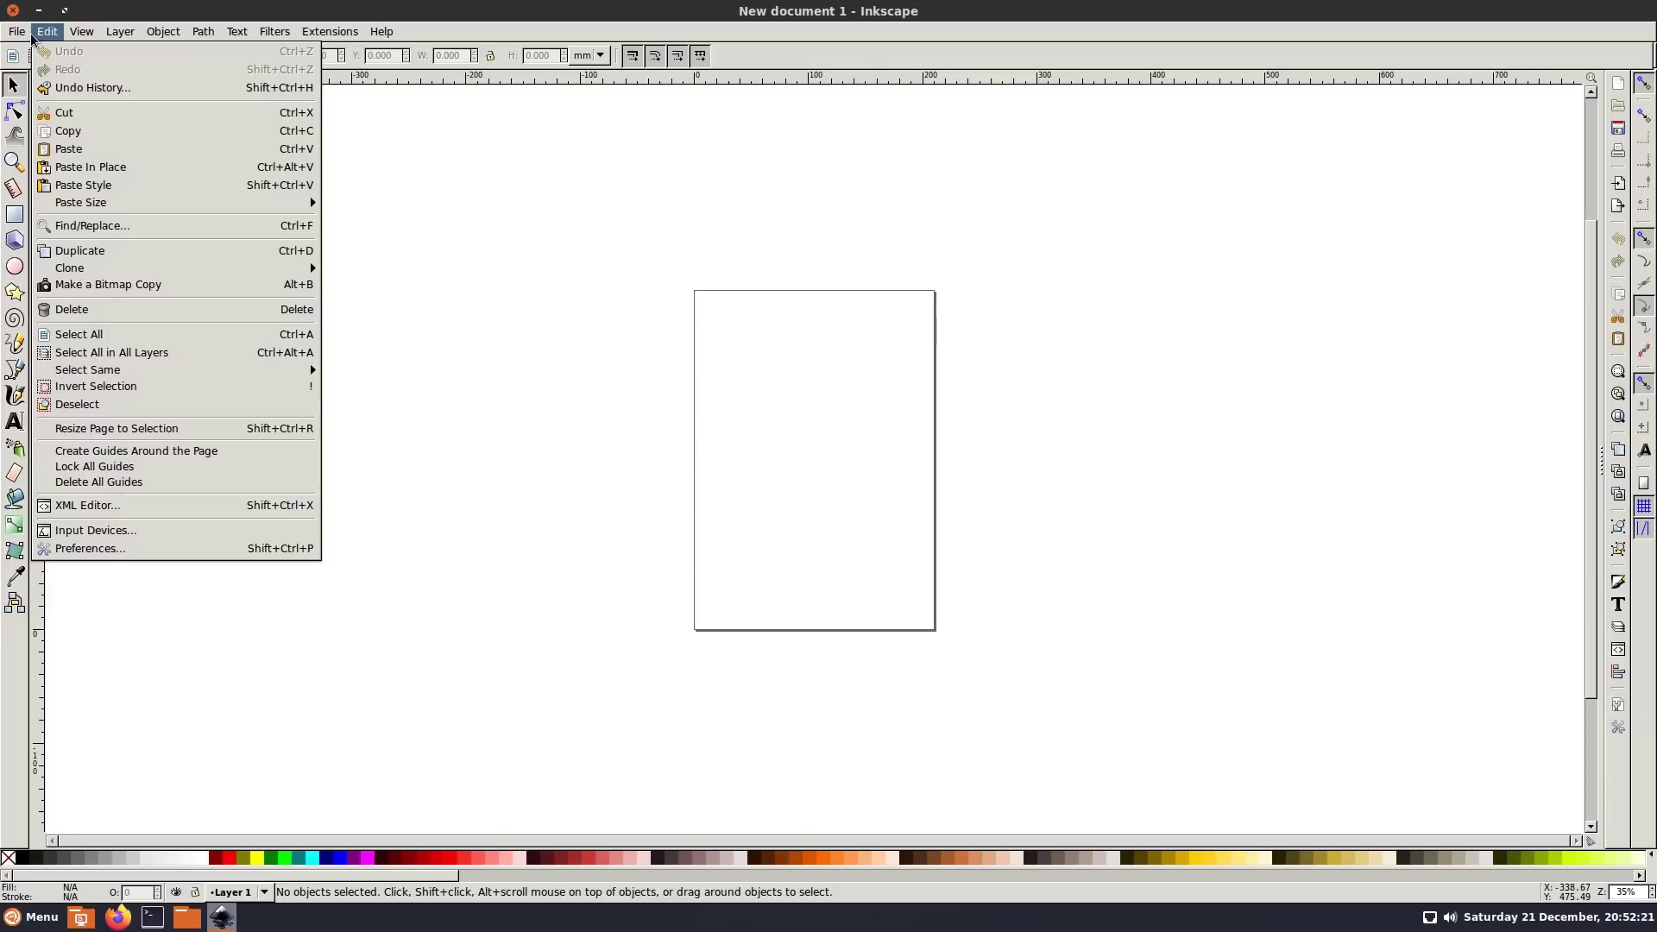
left_click(456, 344)
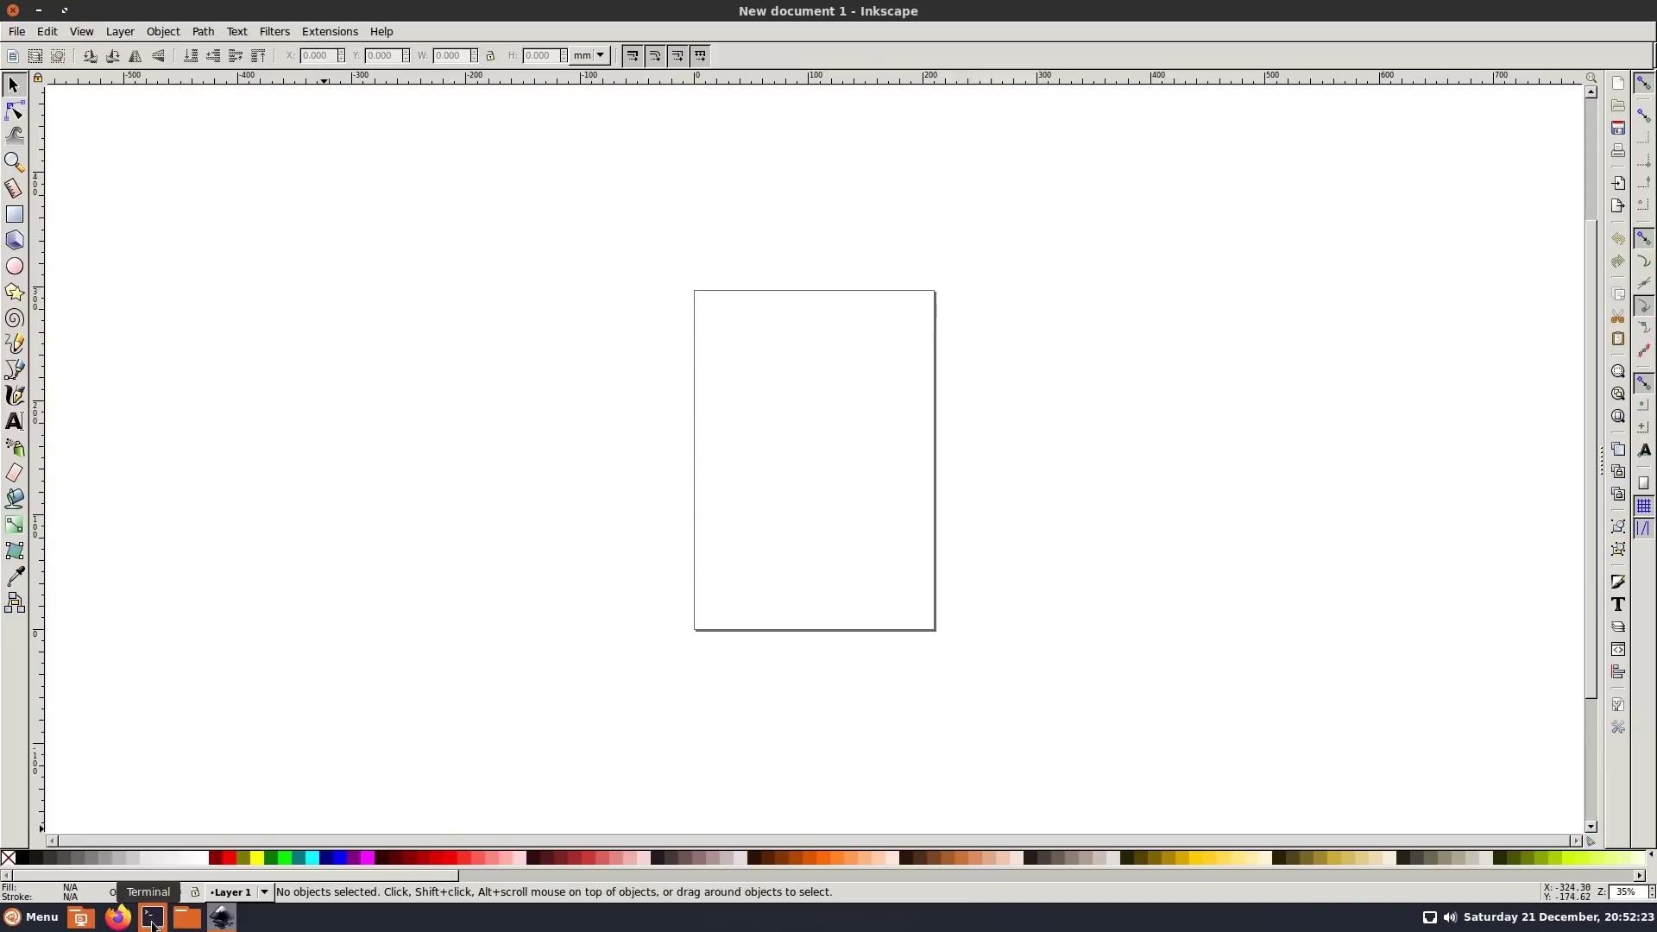
left_click(153, 920)
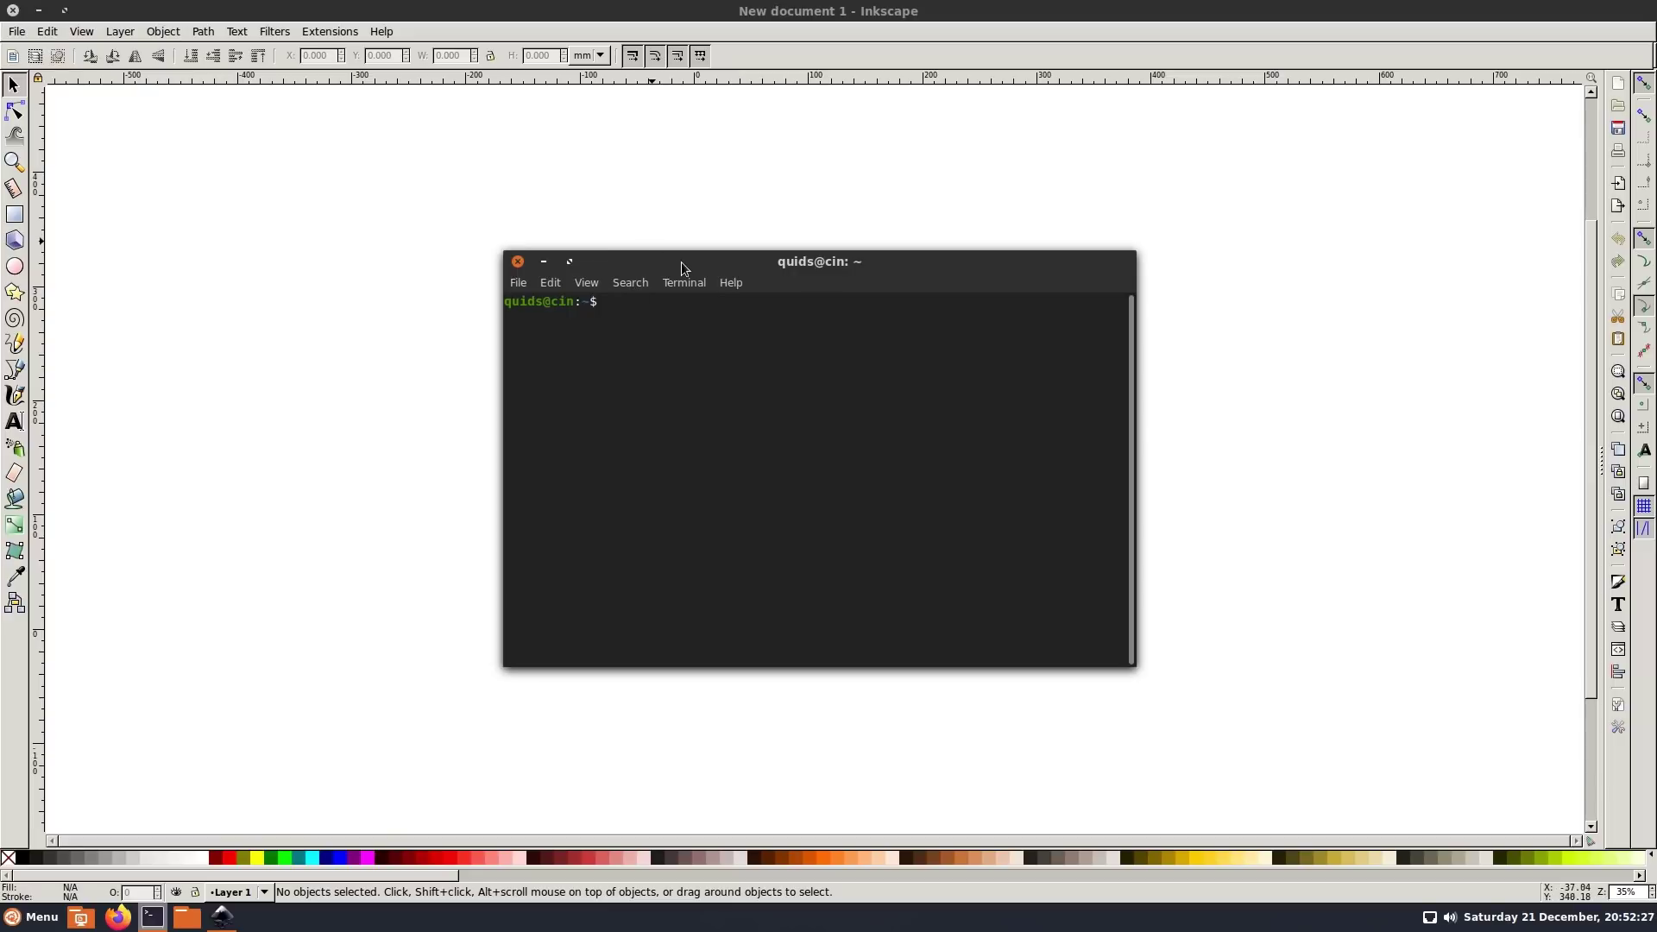
left_click(518, 261)
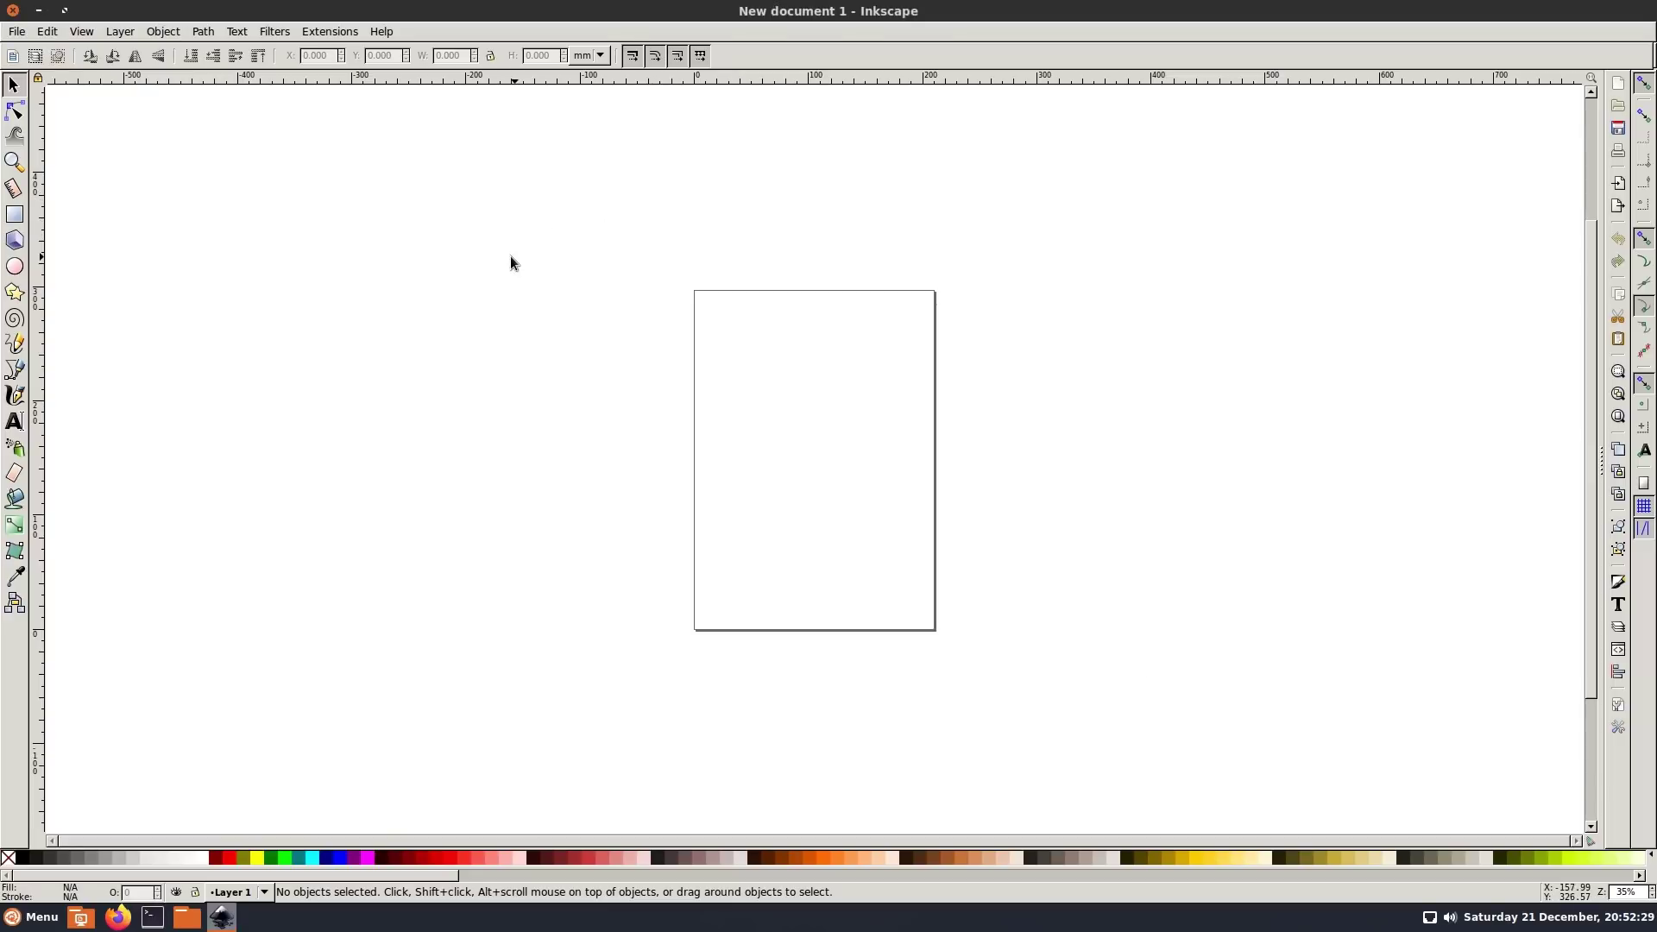
Step: Close Inkscape and launch GNOME Software from the application list
left_click(12, 11)
left_click(39, 916)
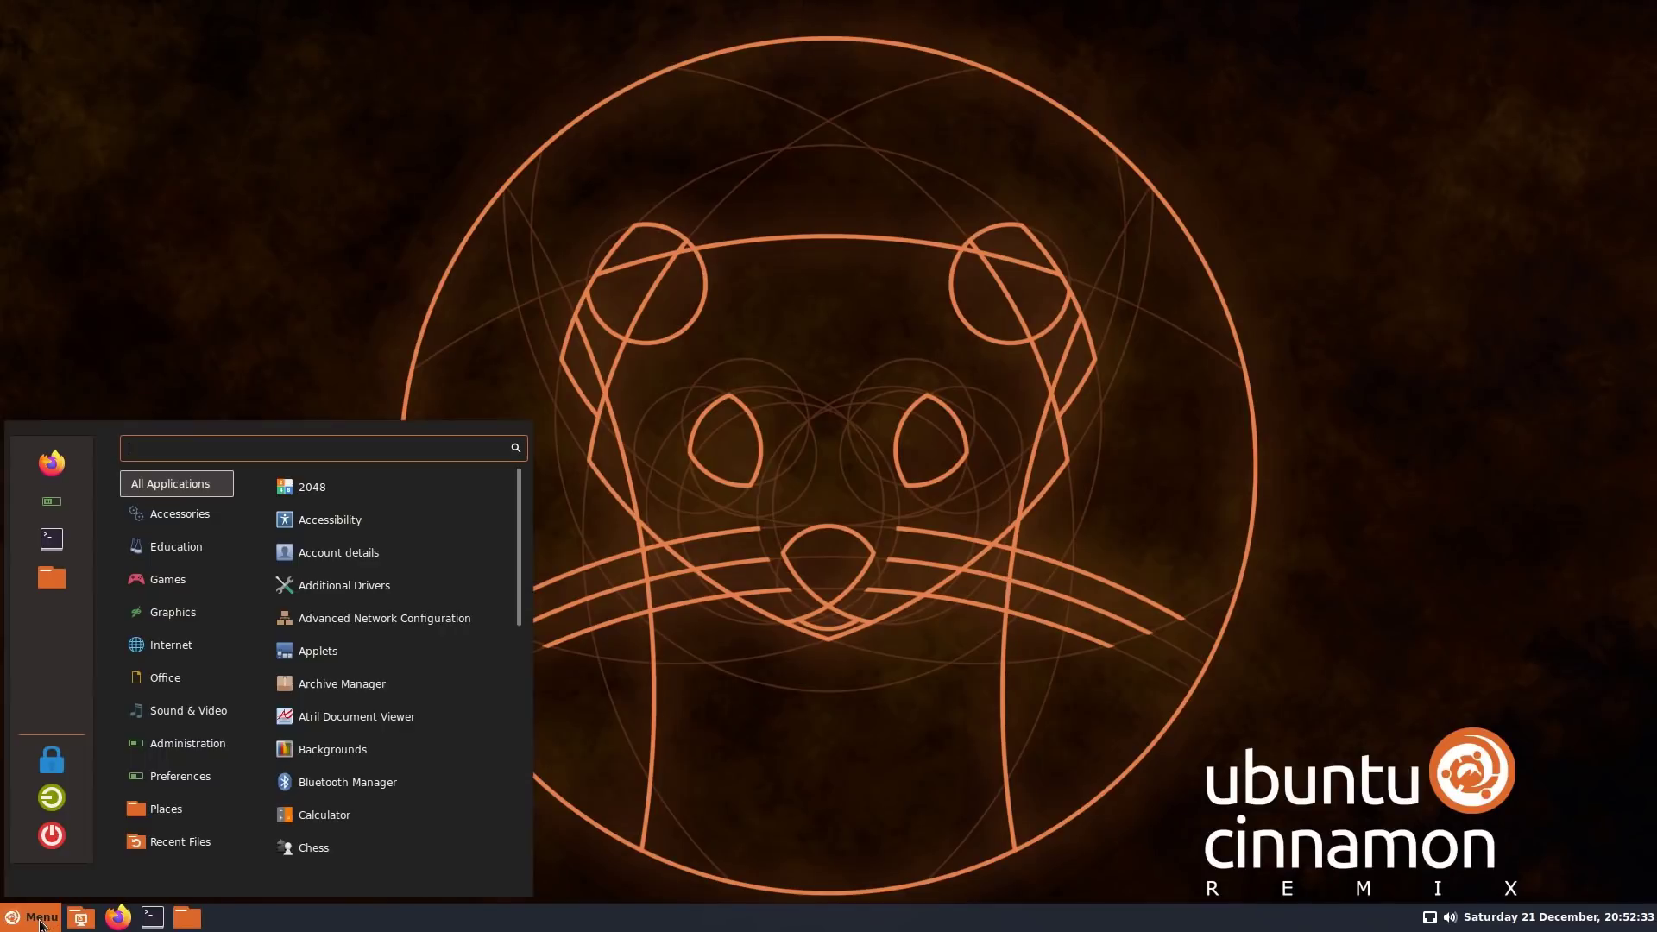
mouse_move(195, 709)
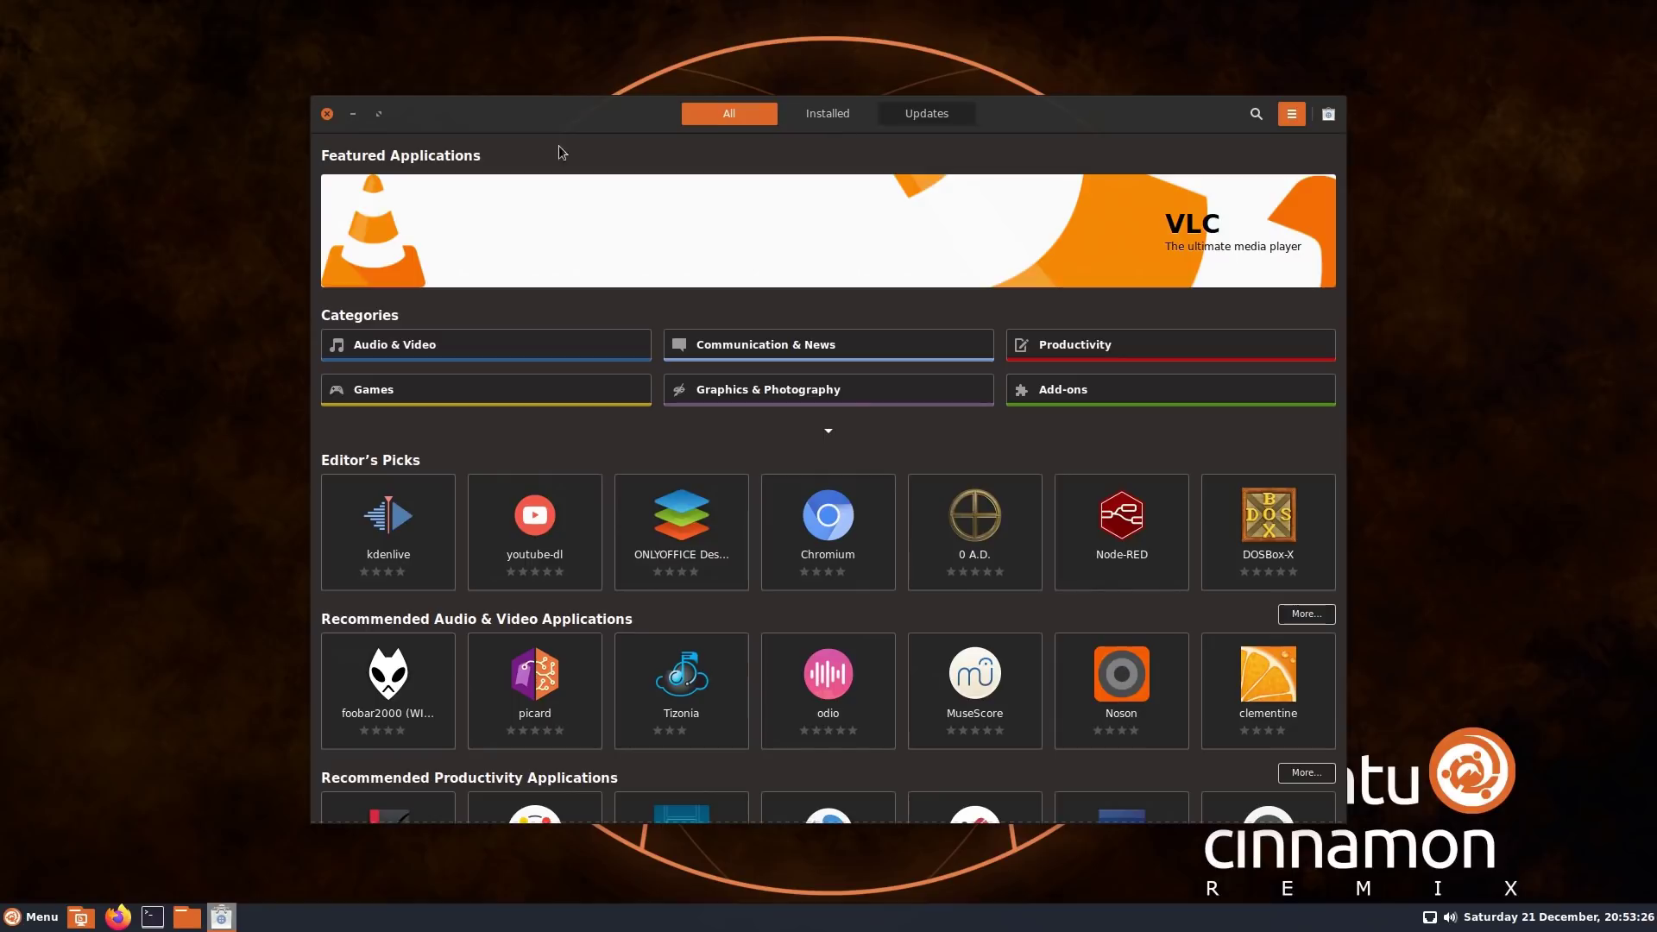
left_click(36, 920)
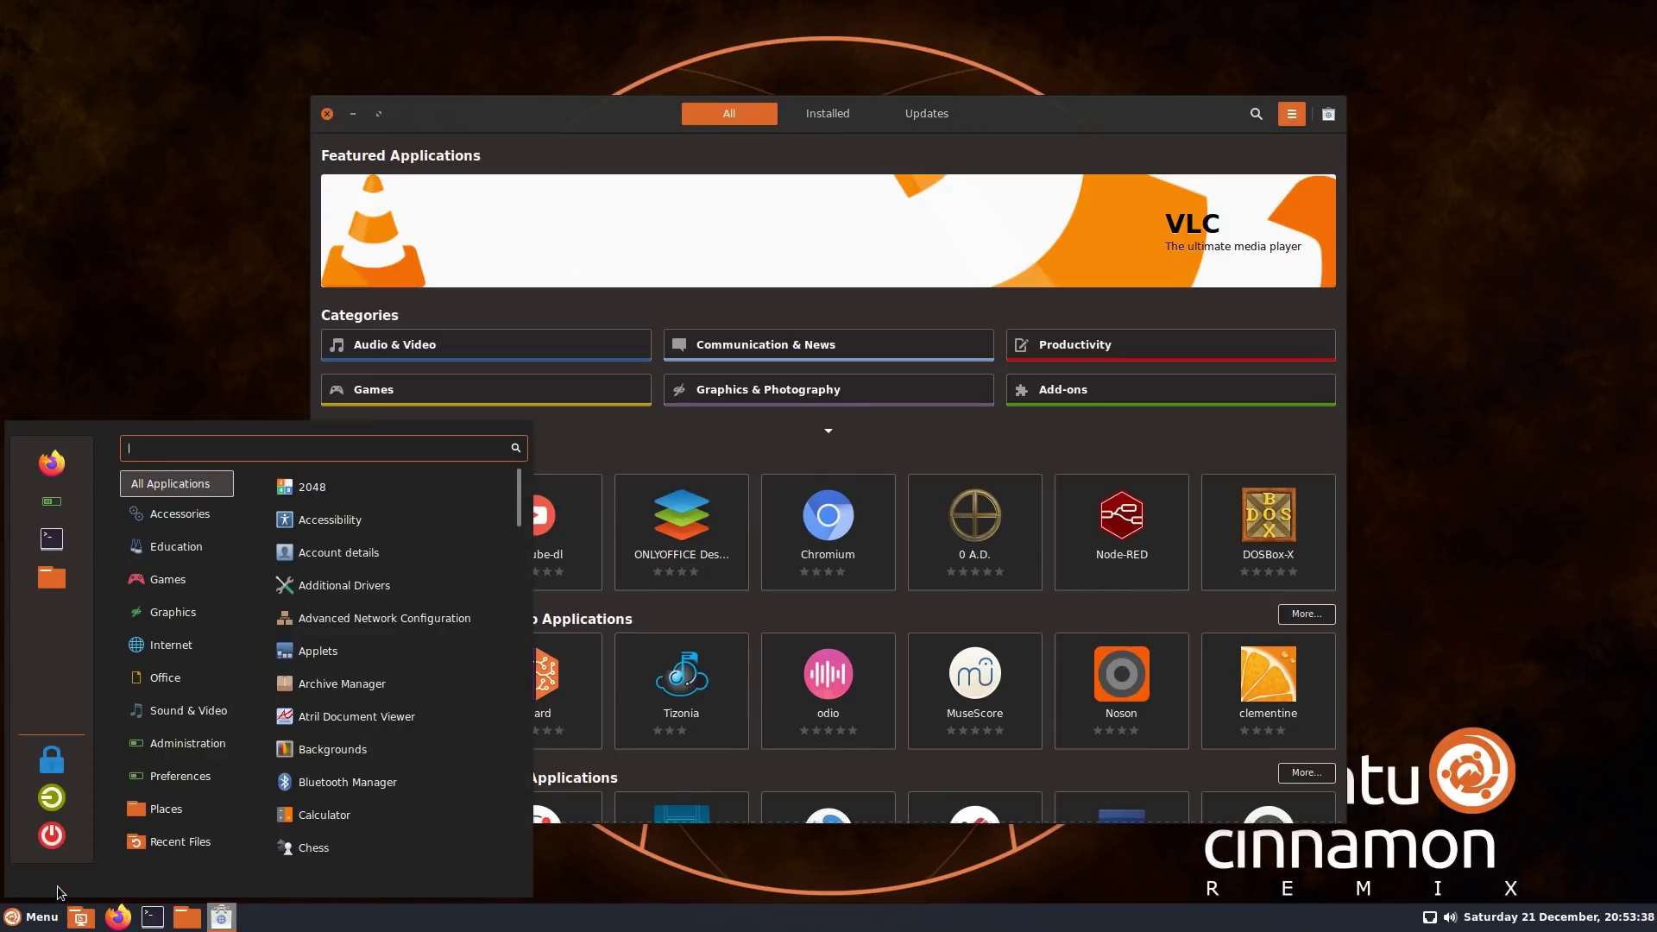
Step: Launch gThumb by searching 'gthumb' and move its window to the top-left
type("gthumb")
key("Return")
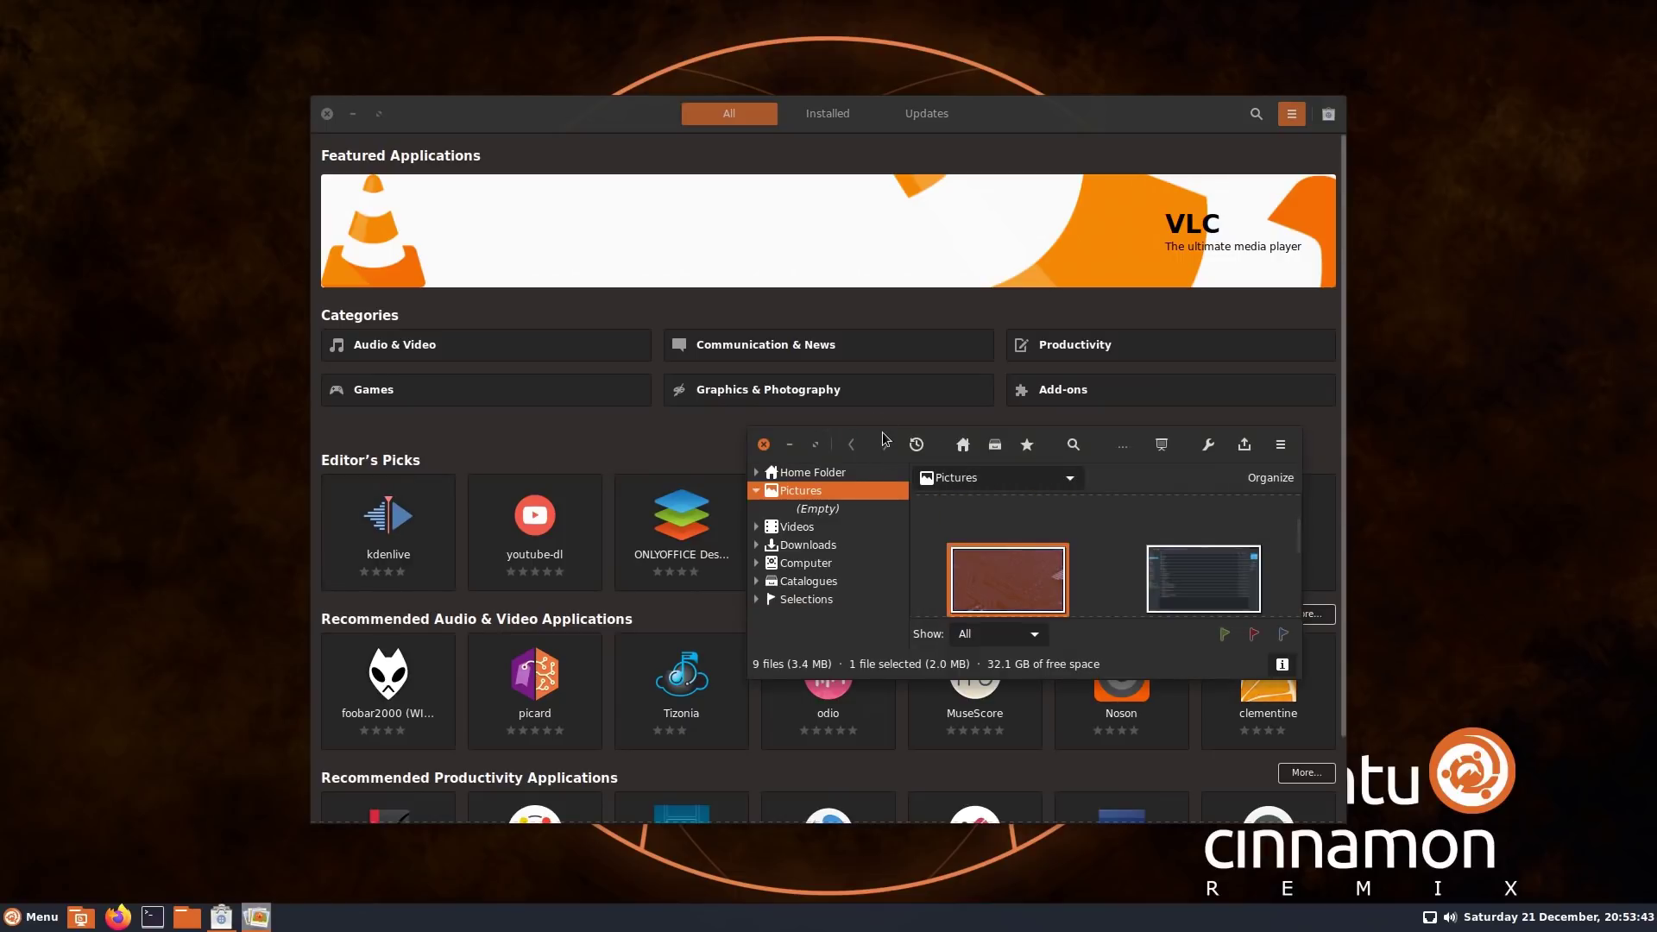
left_click_drag(835, 436, 165, 59)
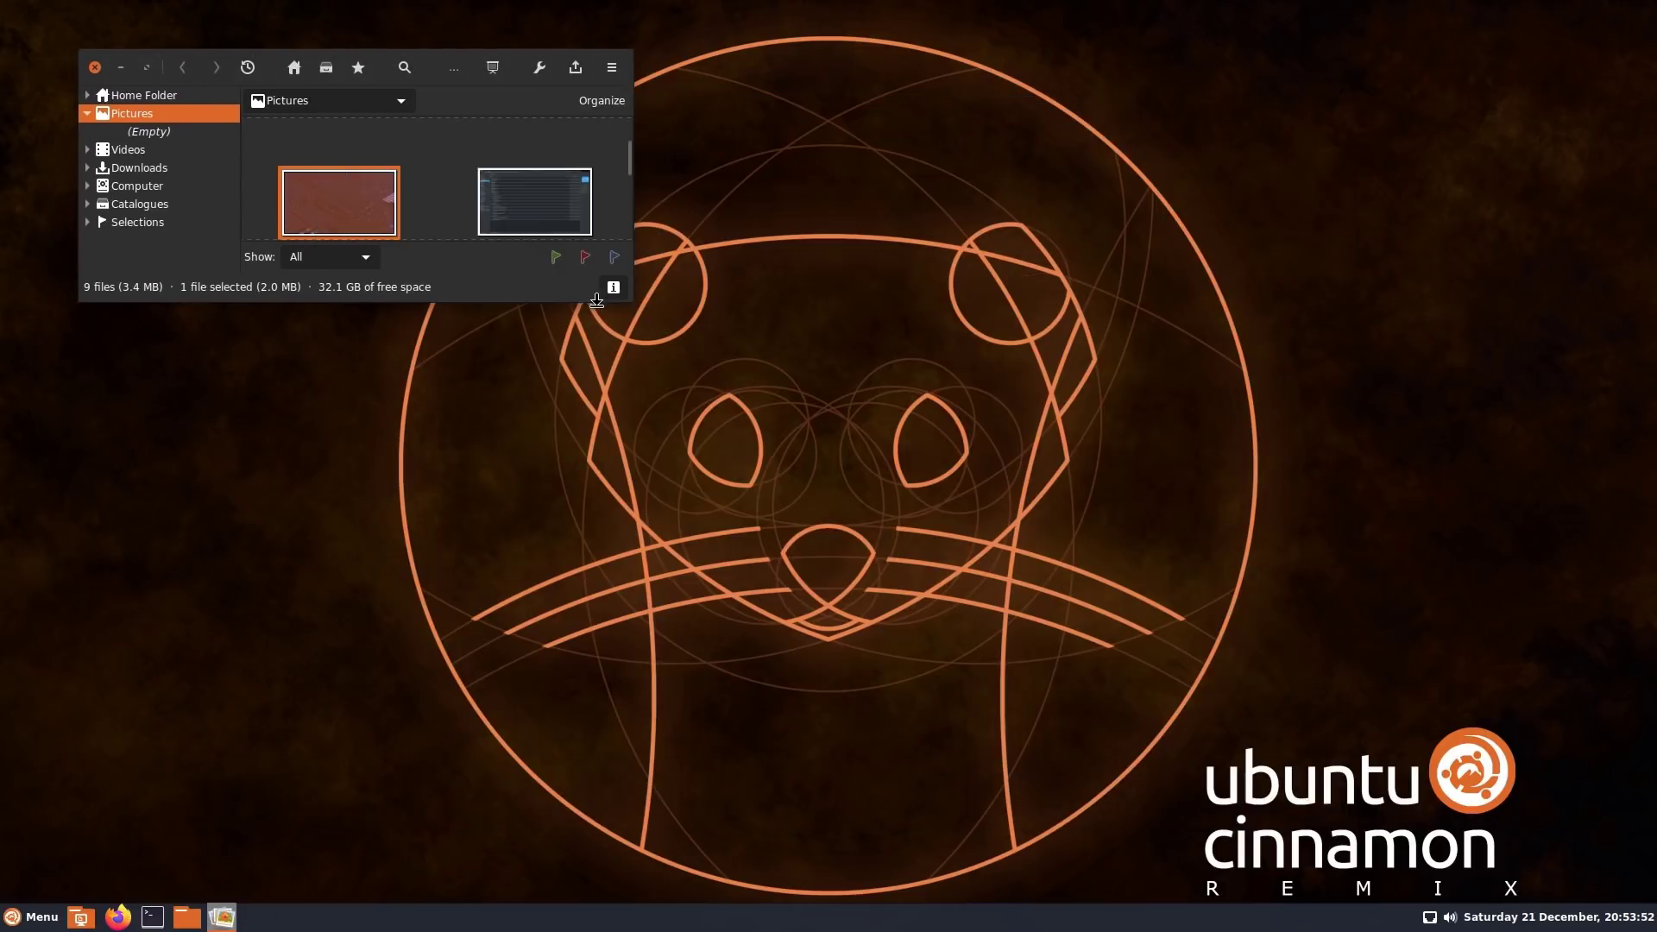
Step: Close the software store, enlarge the thumbnail browser, and open the Grep Regex image full-size
key("alt+F4")
left_click_drag(589, 298, 588, 617)
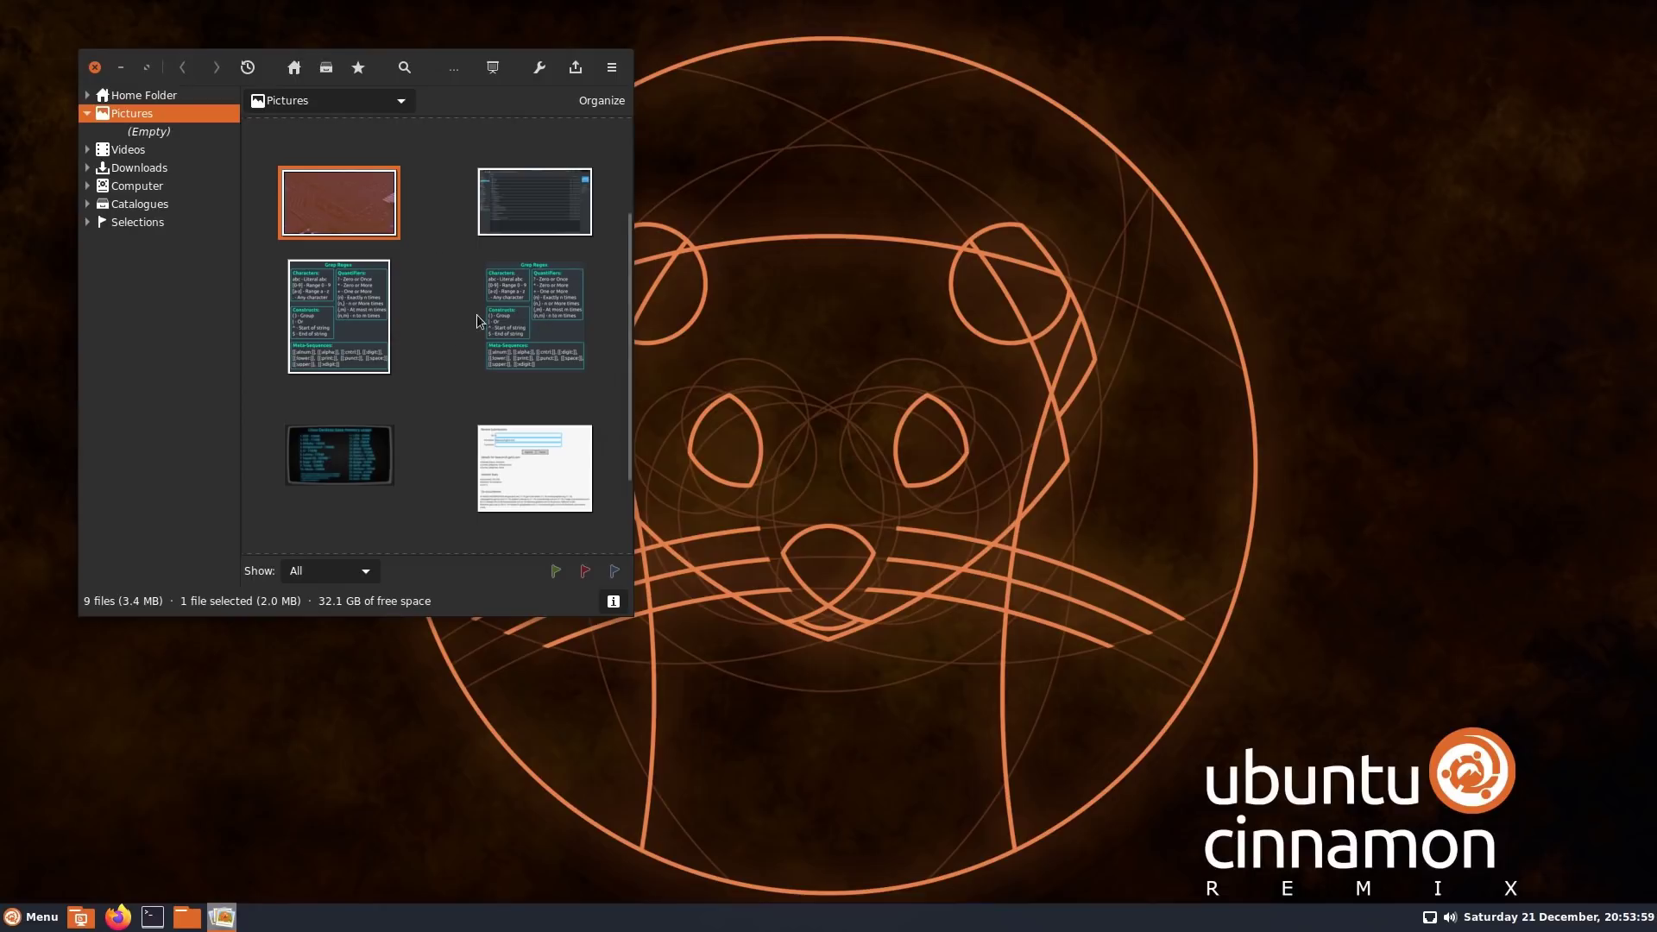
double_click(366, 309)
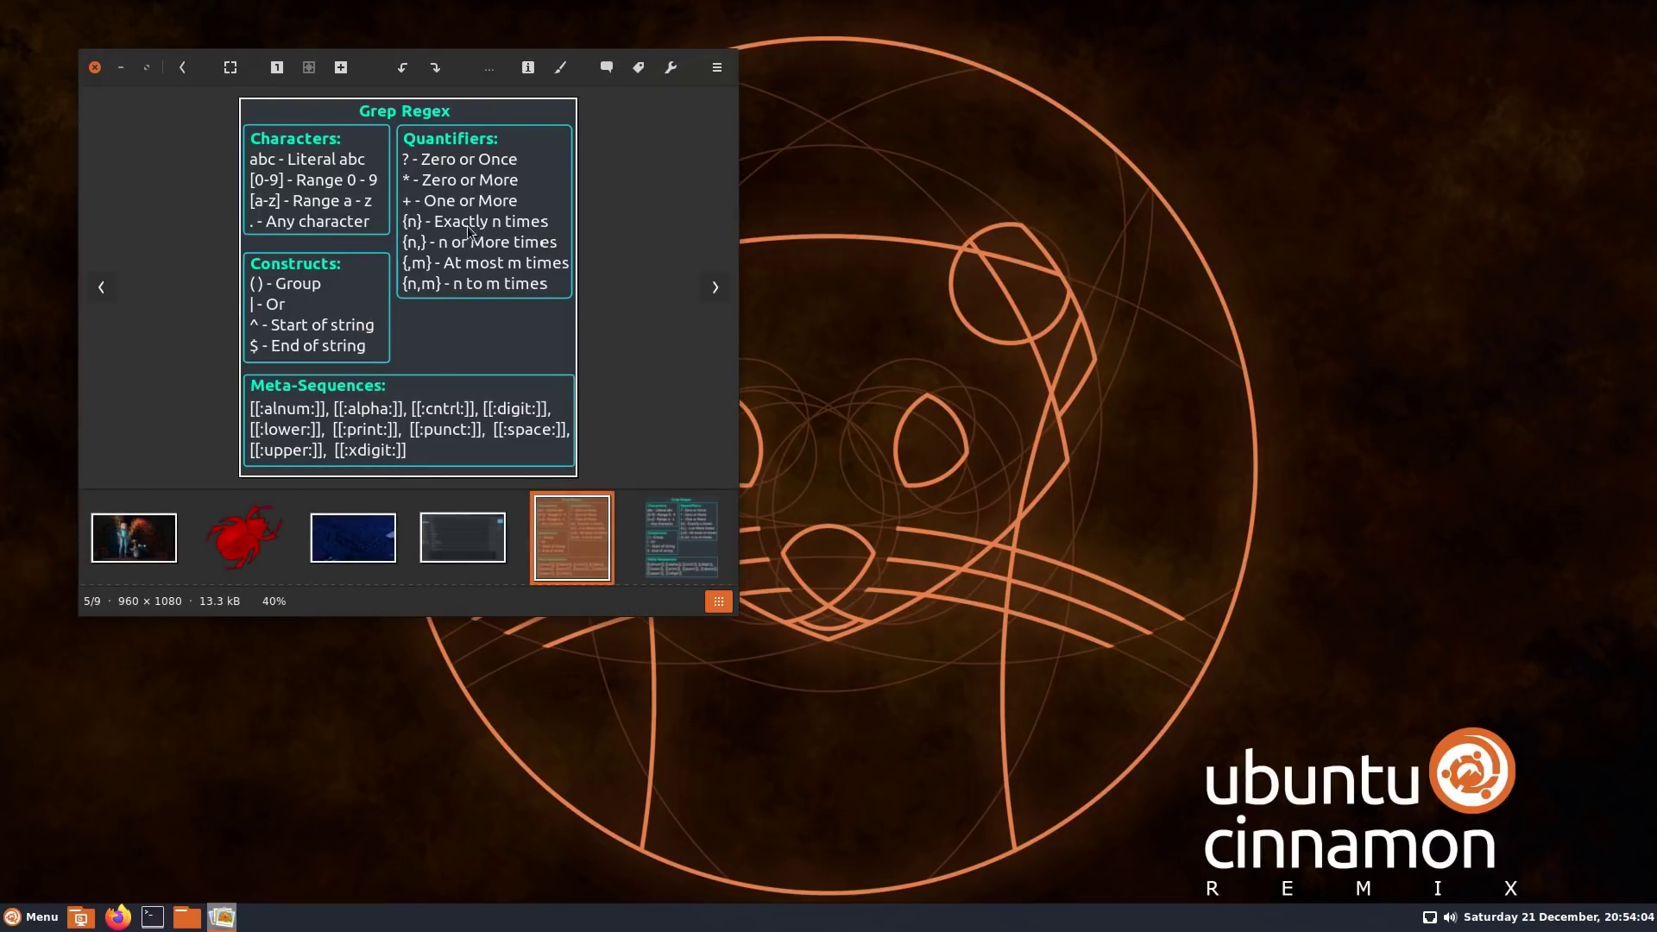
left_click(95, 68)
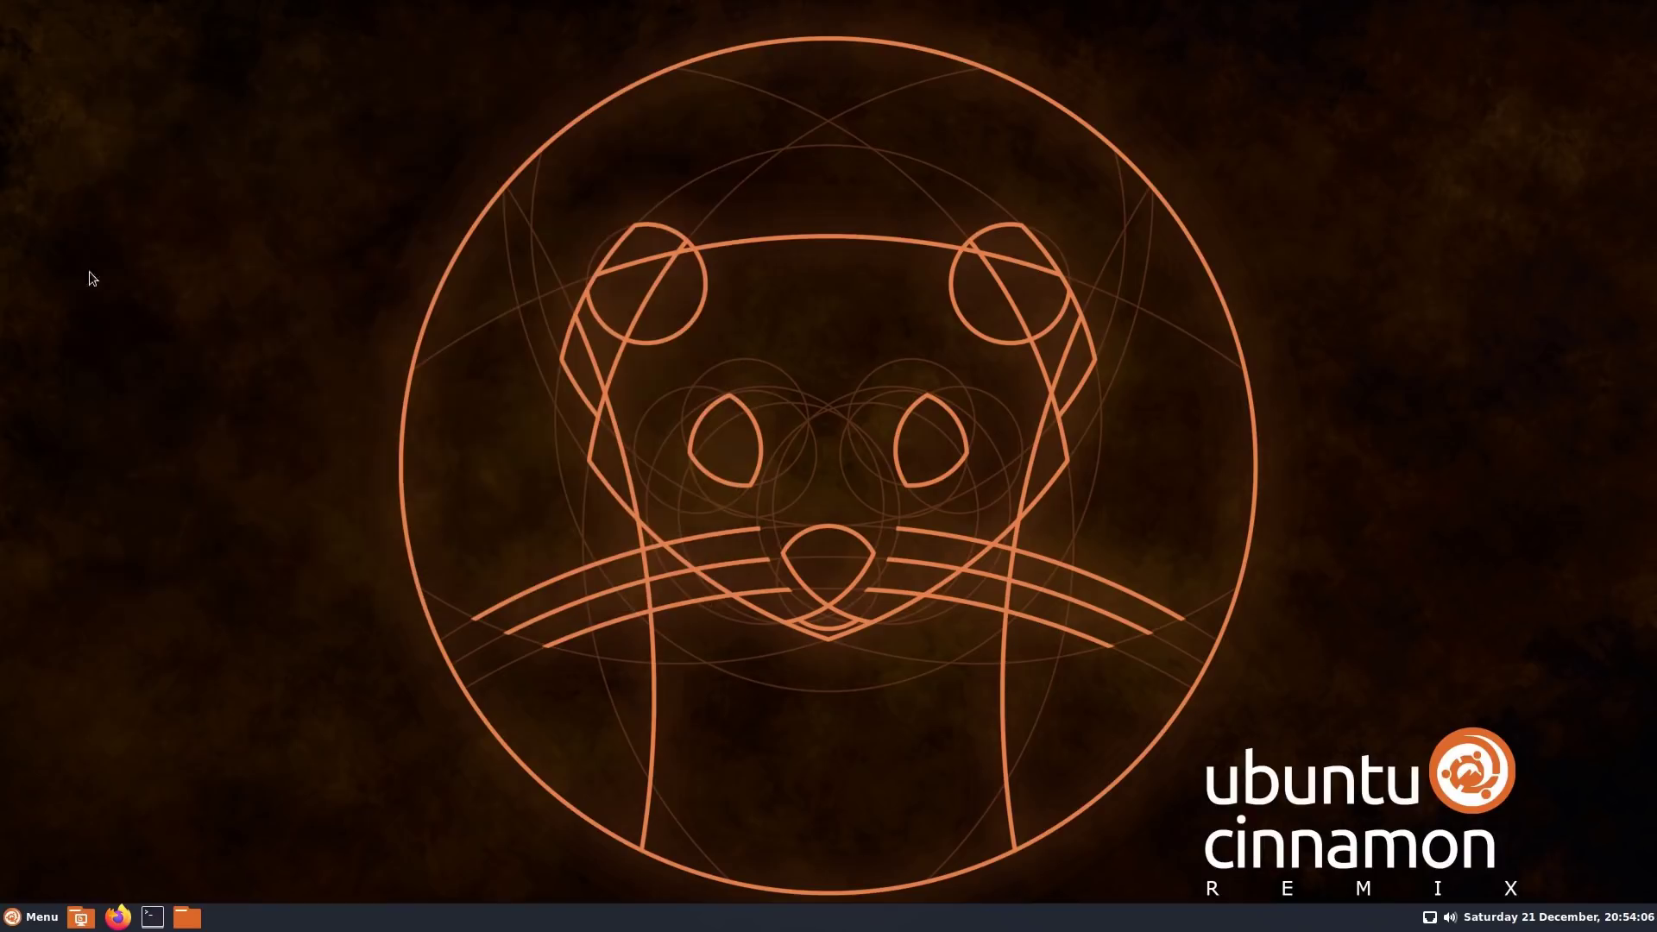
right_click(456, 360)
left_click(552, 396)
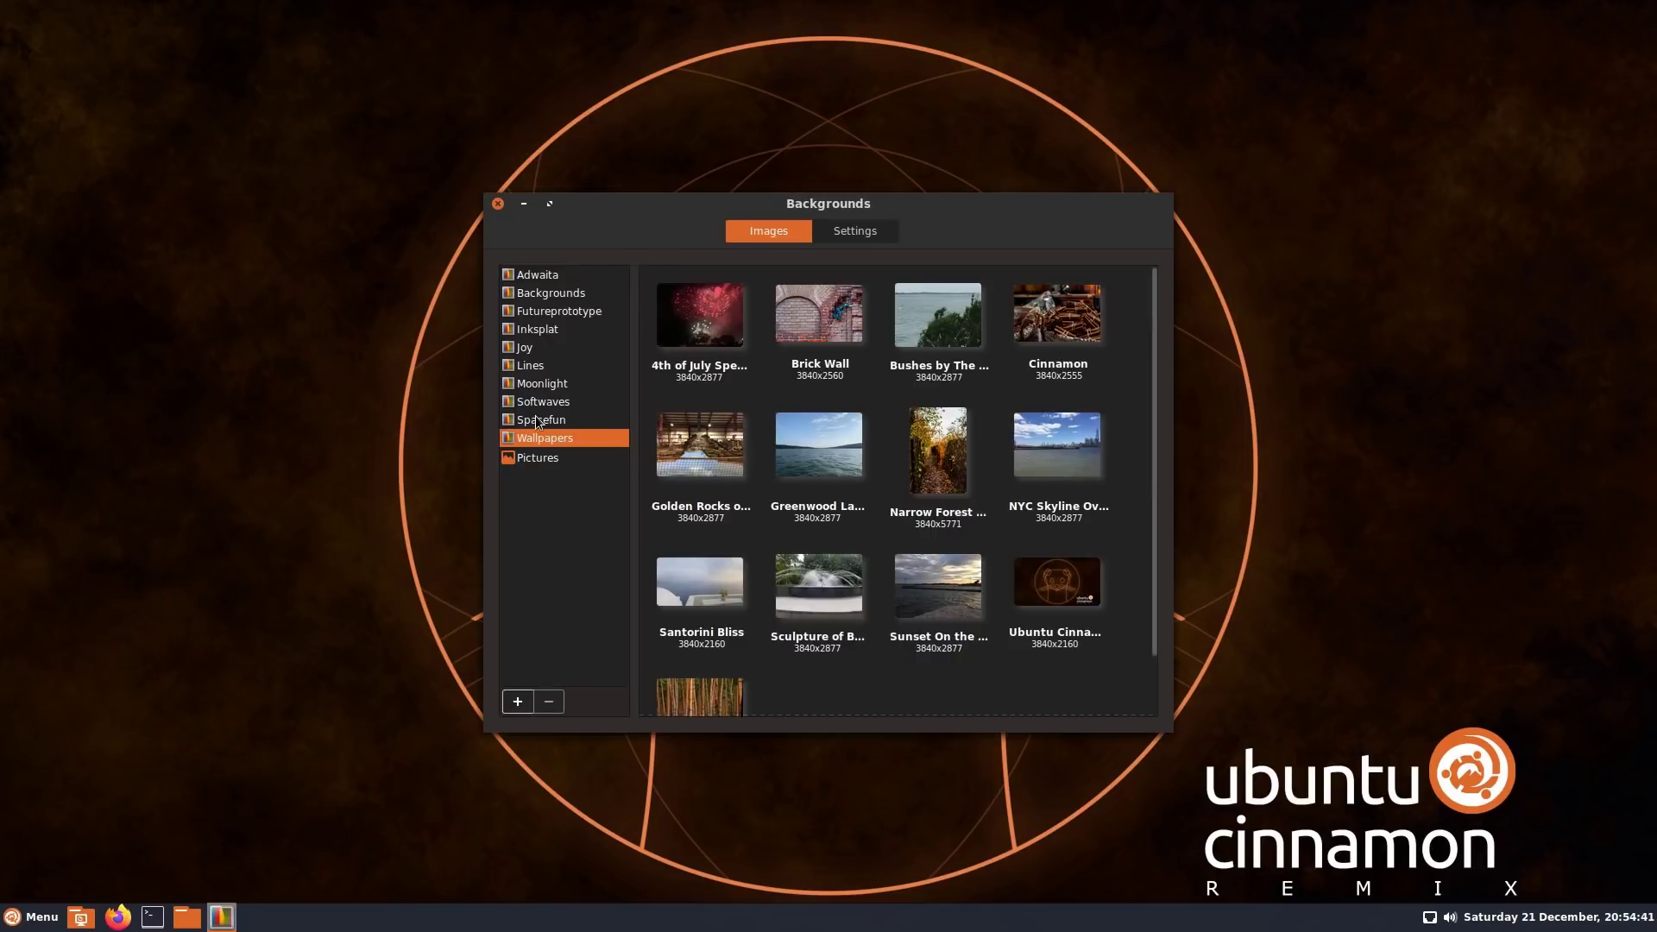
left_click(536, 420)
left_click(537, 406)
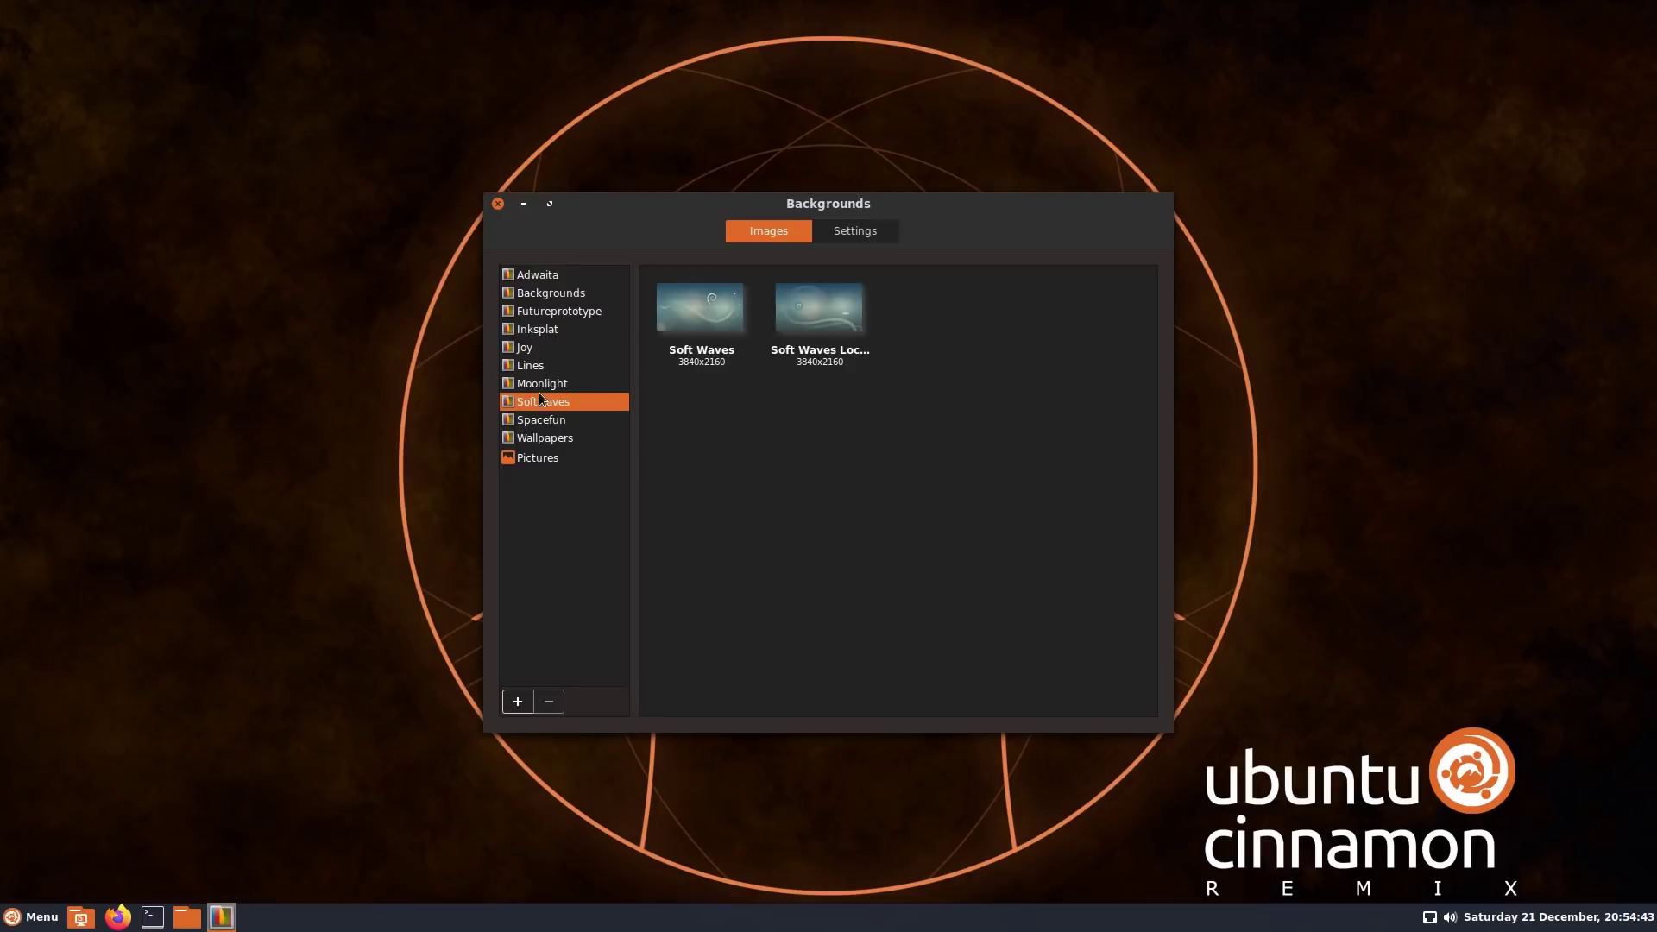
left_click(539, 390)
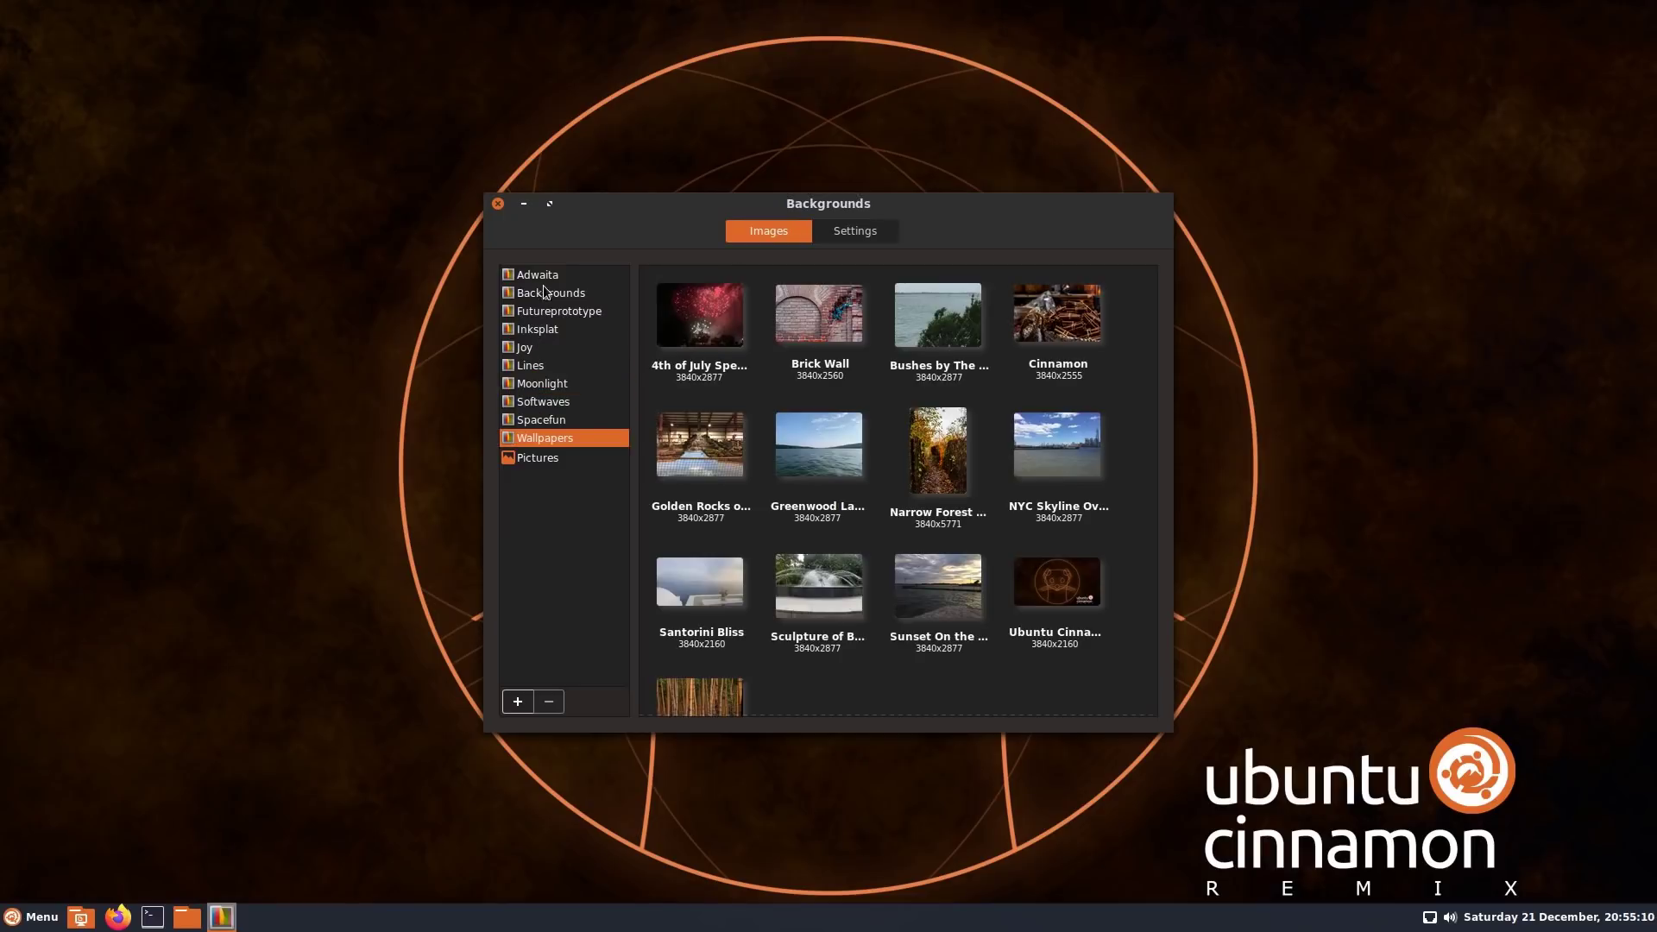
left_click(546, 293)
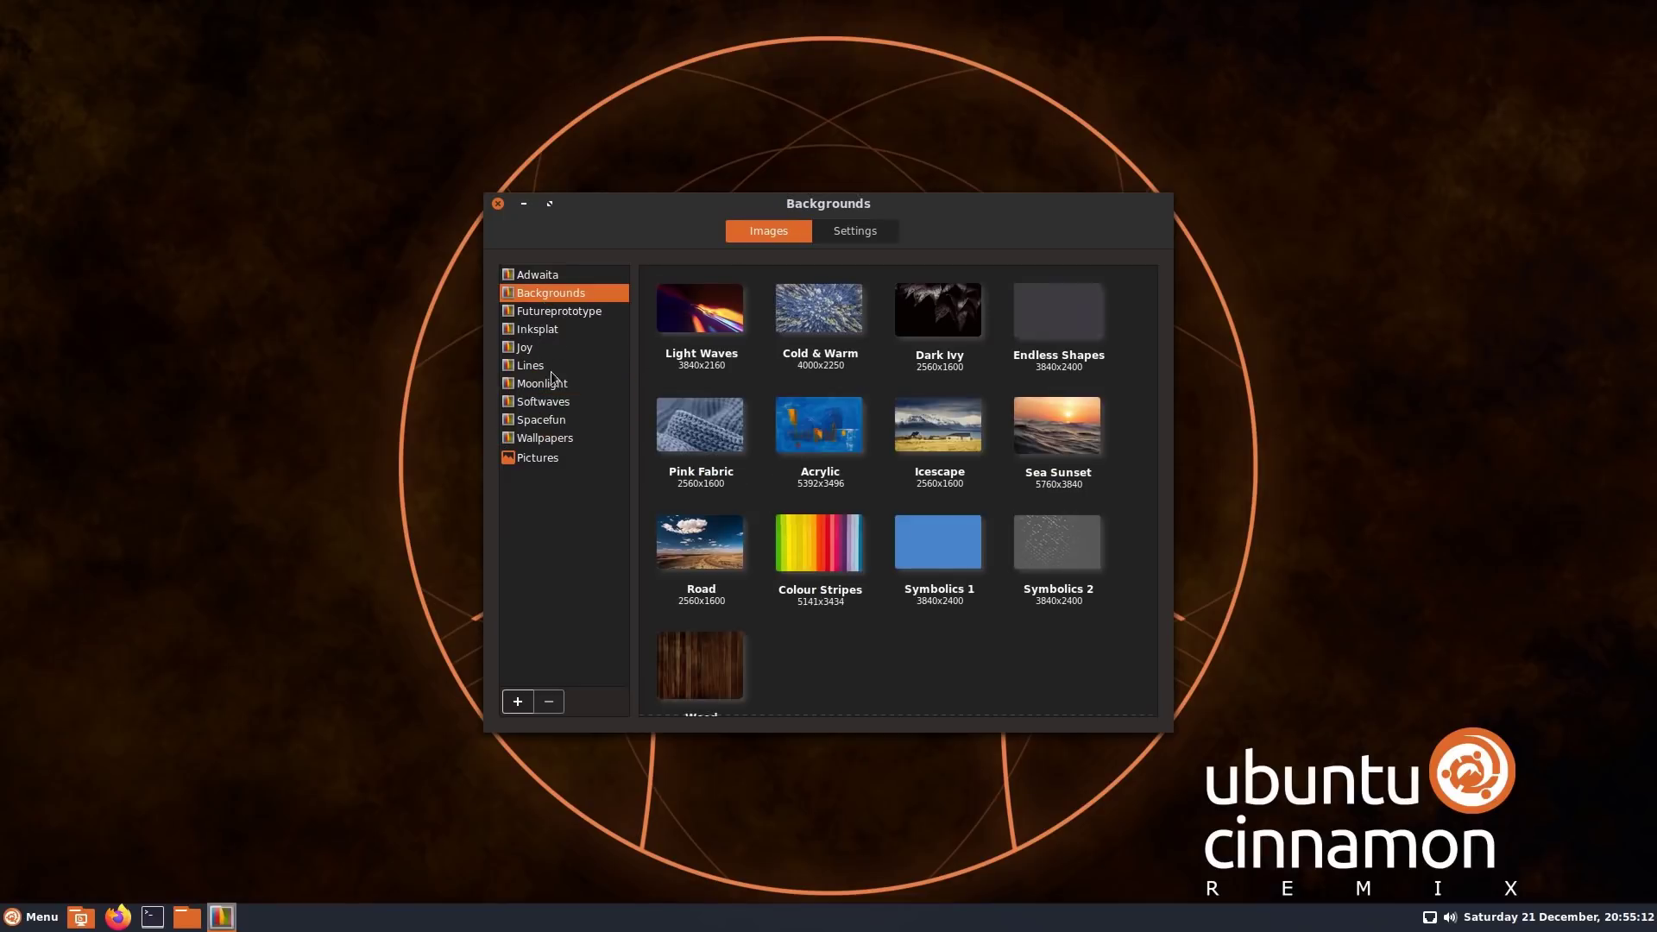
left_click(530, 440)
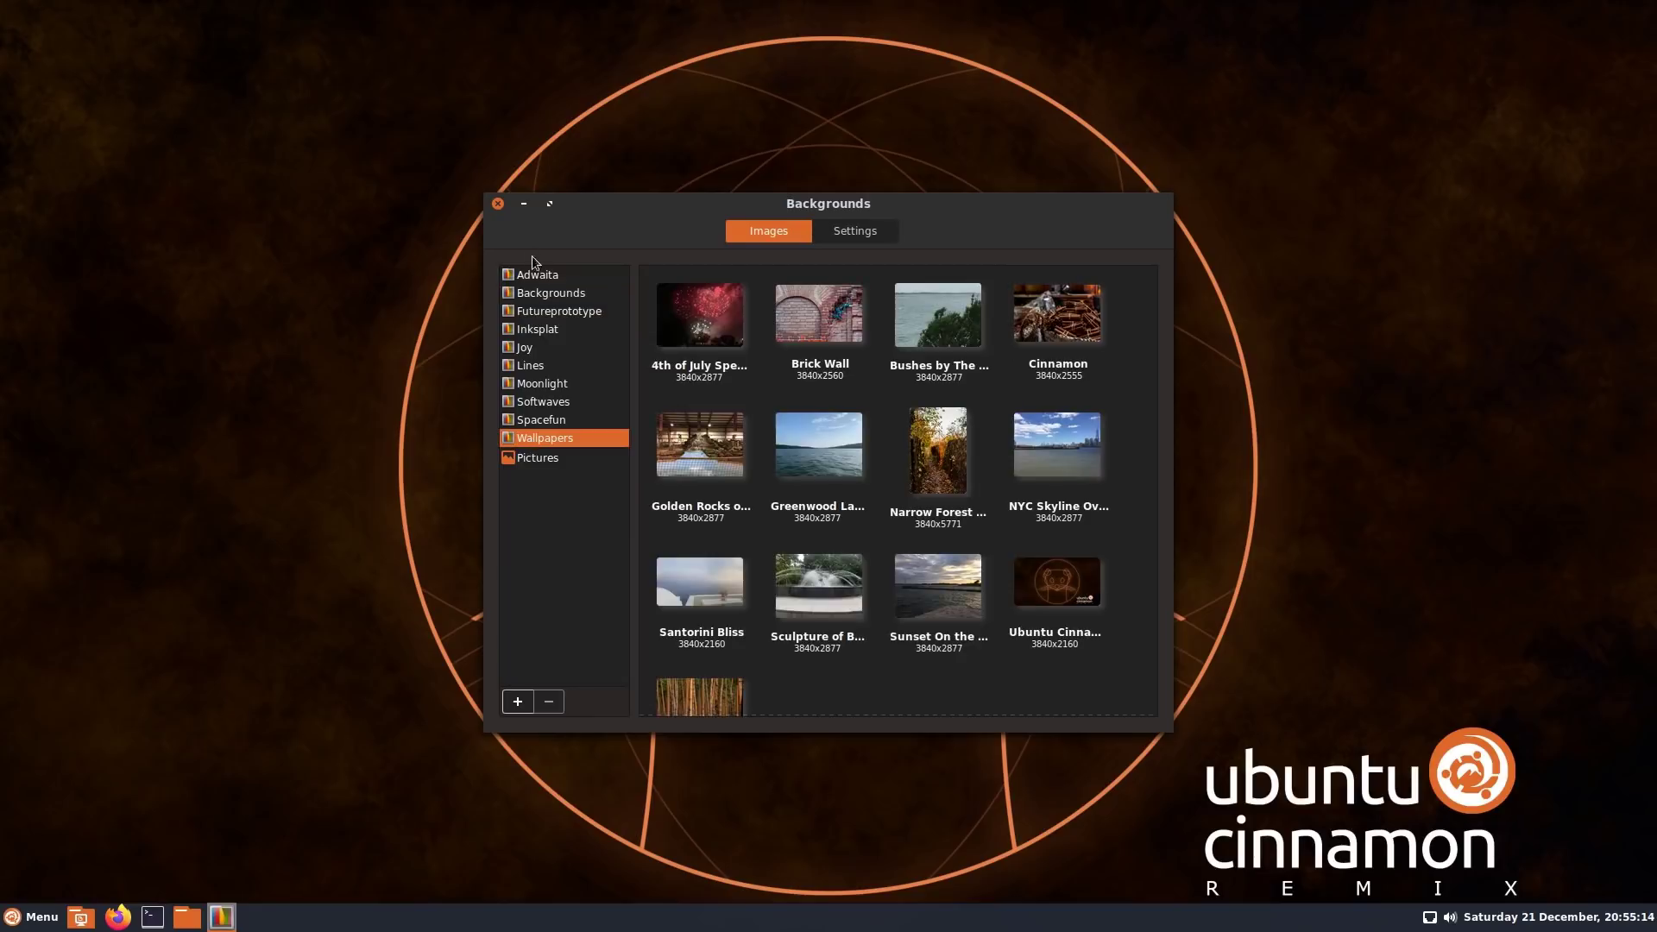
left_click(498, 205)
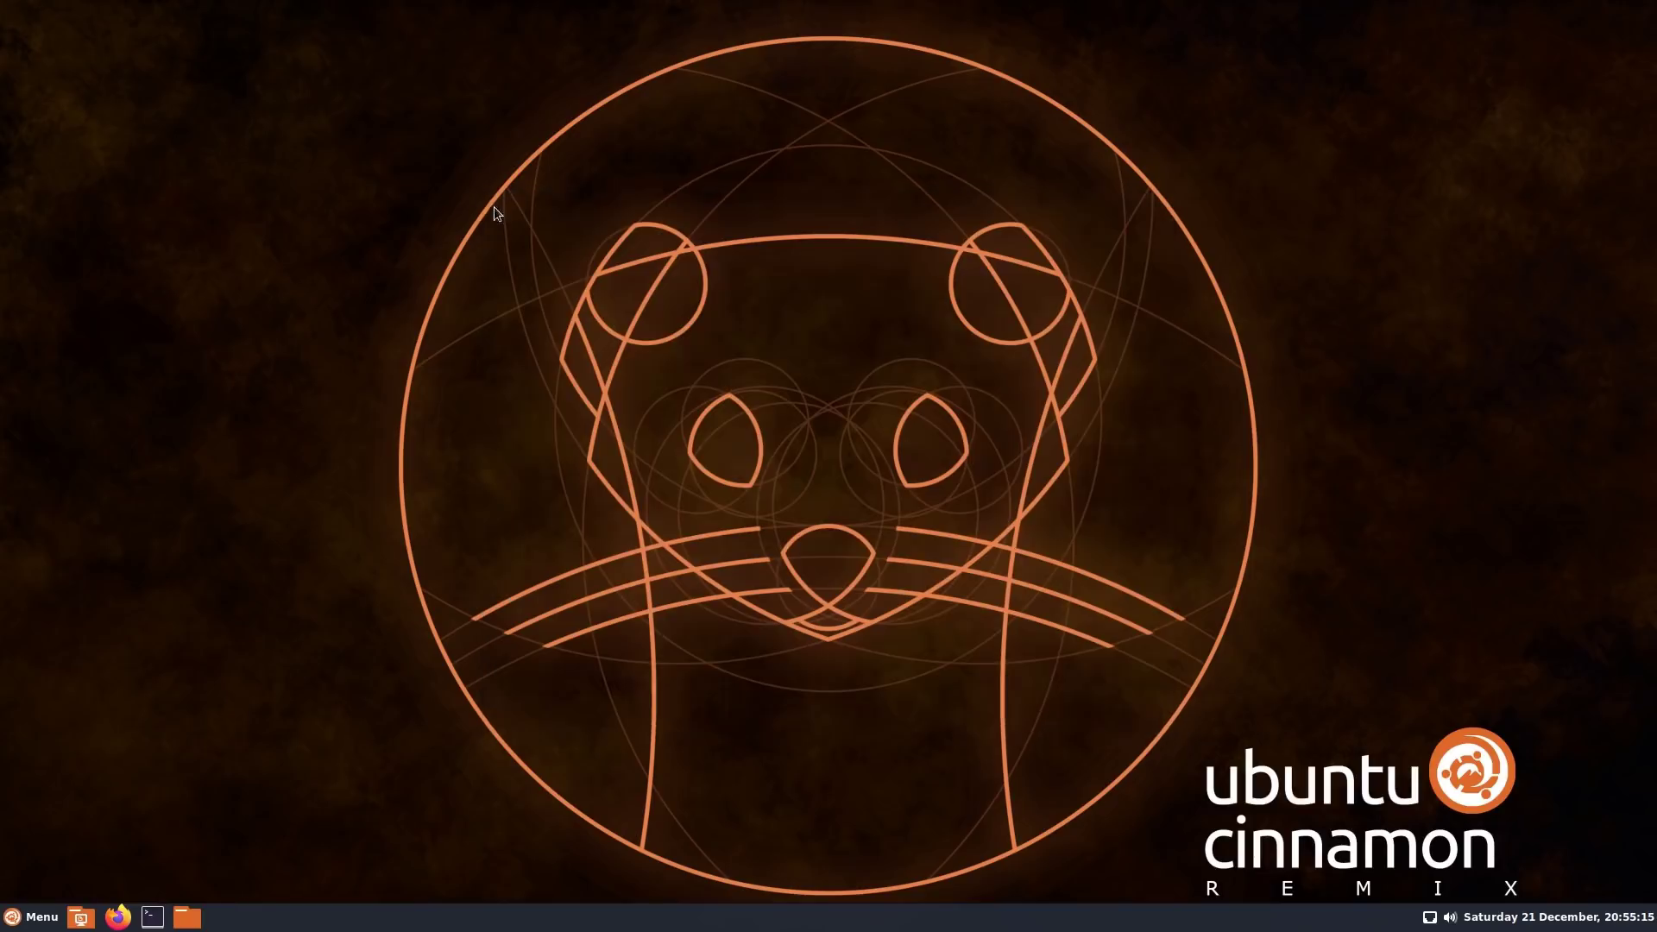
Step: In Desklets settings' Download tab, update the out-of-date cache and scroll the available desklets
right_click(495, 271)
key("Escape")
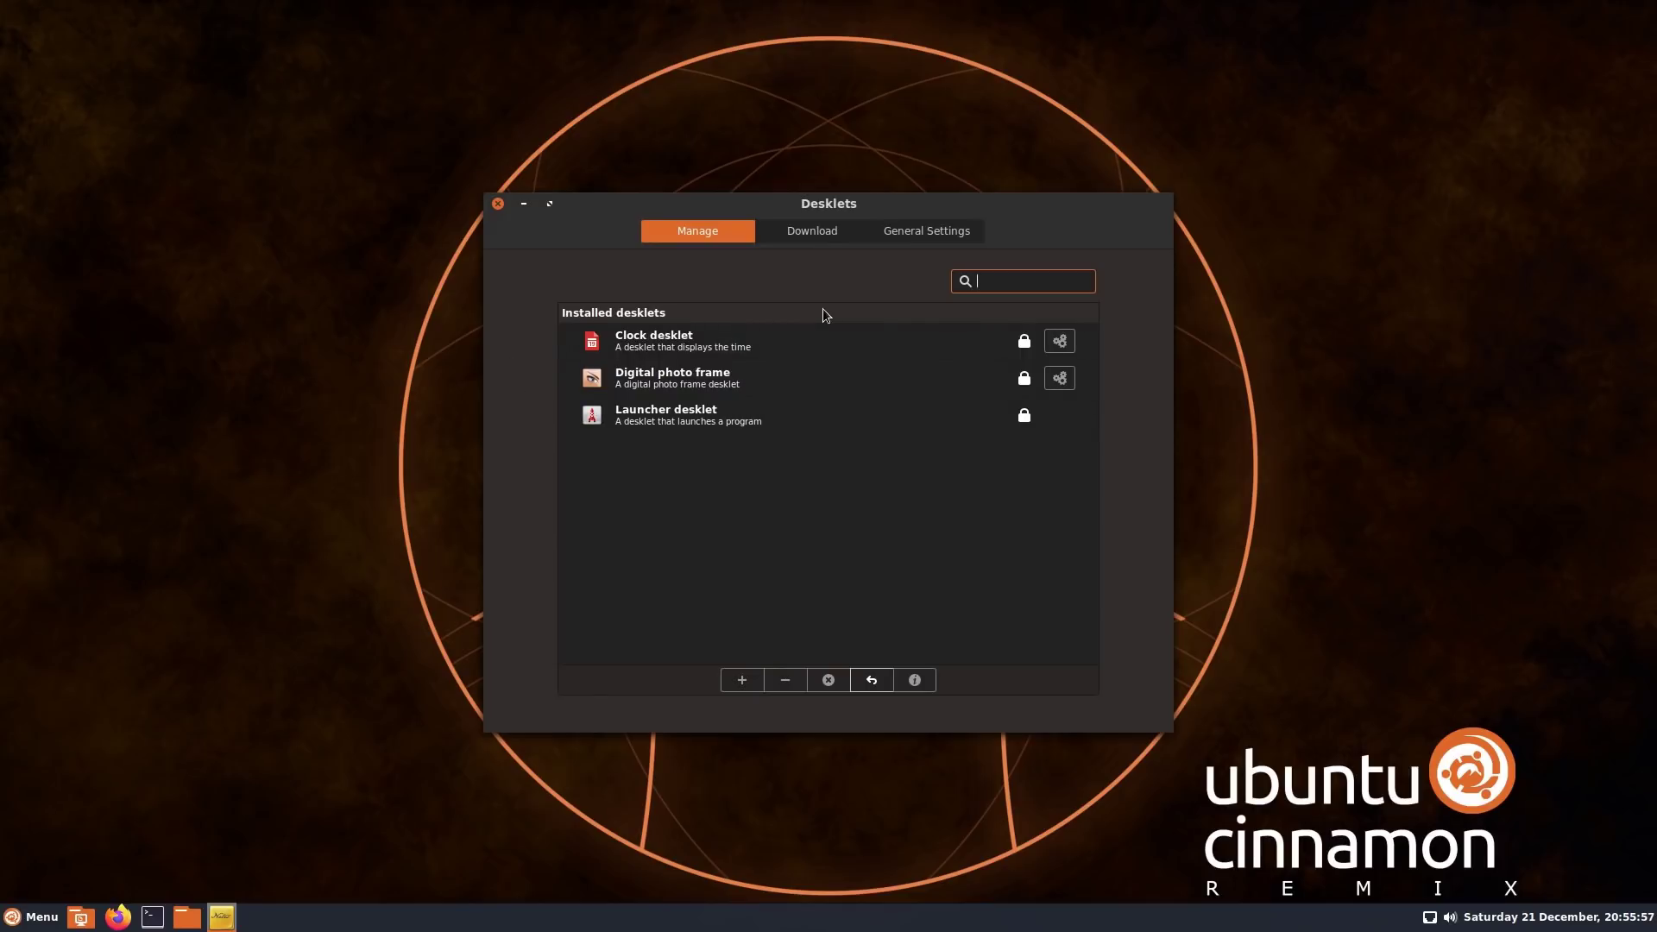
left_click(835, 226)
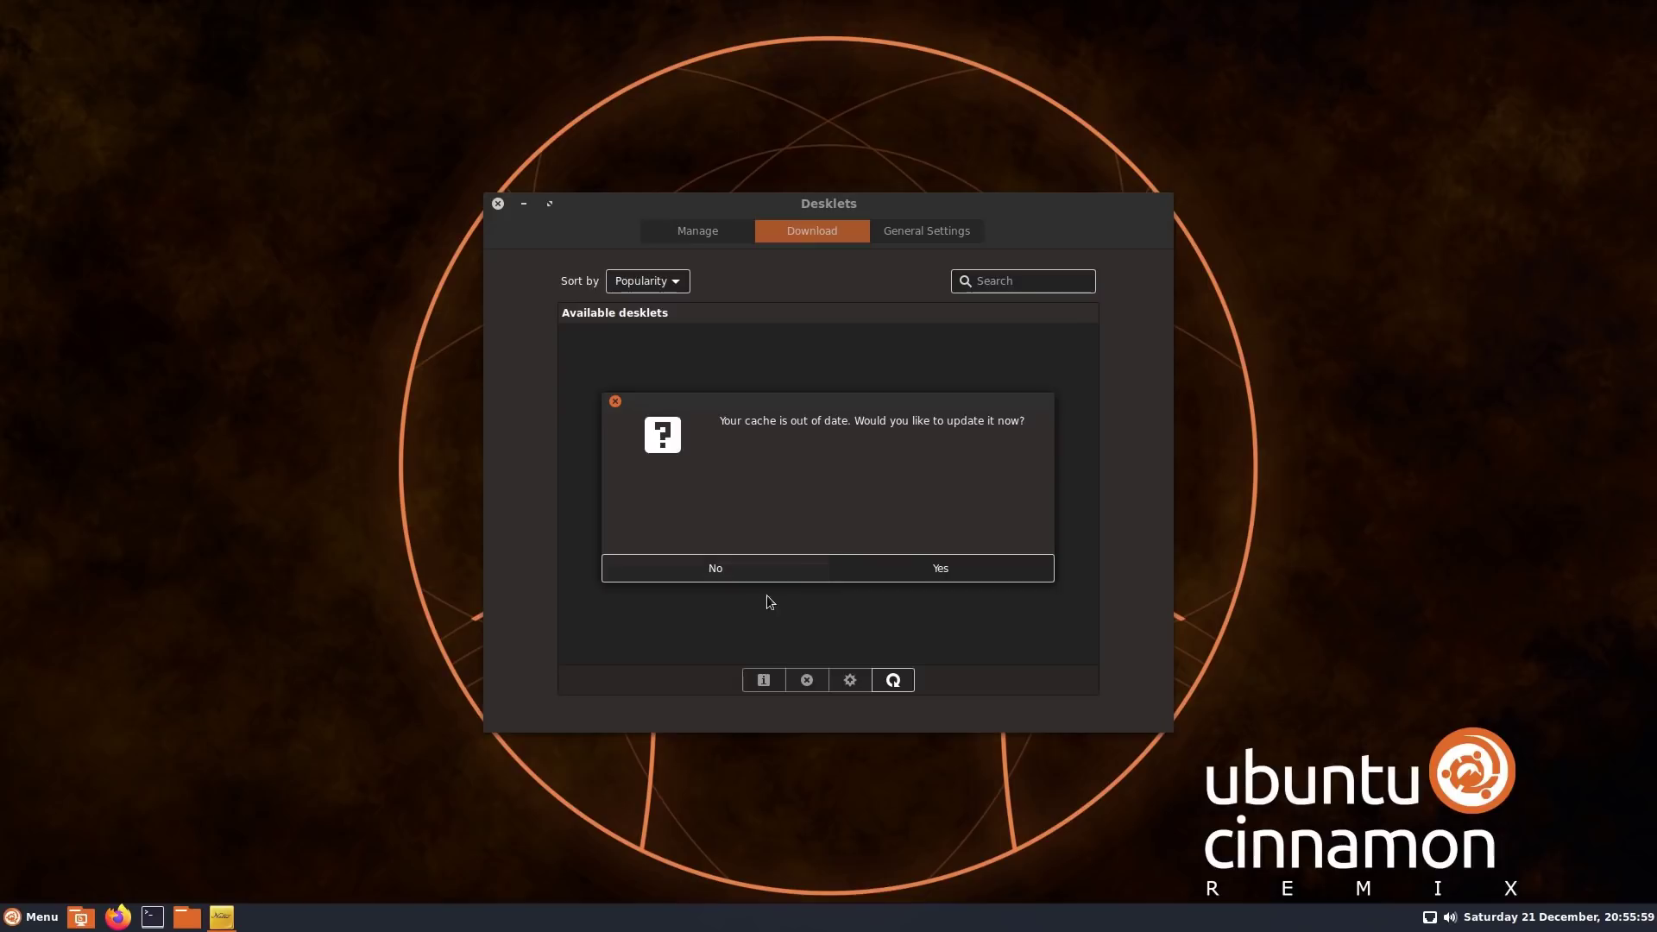
left_click(841, 567)
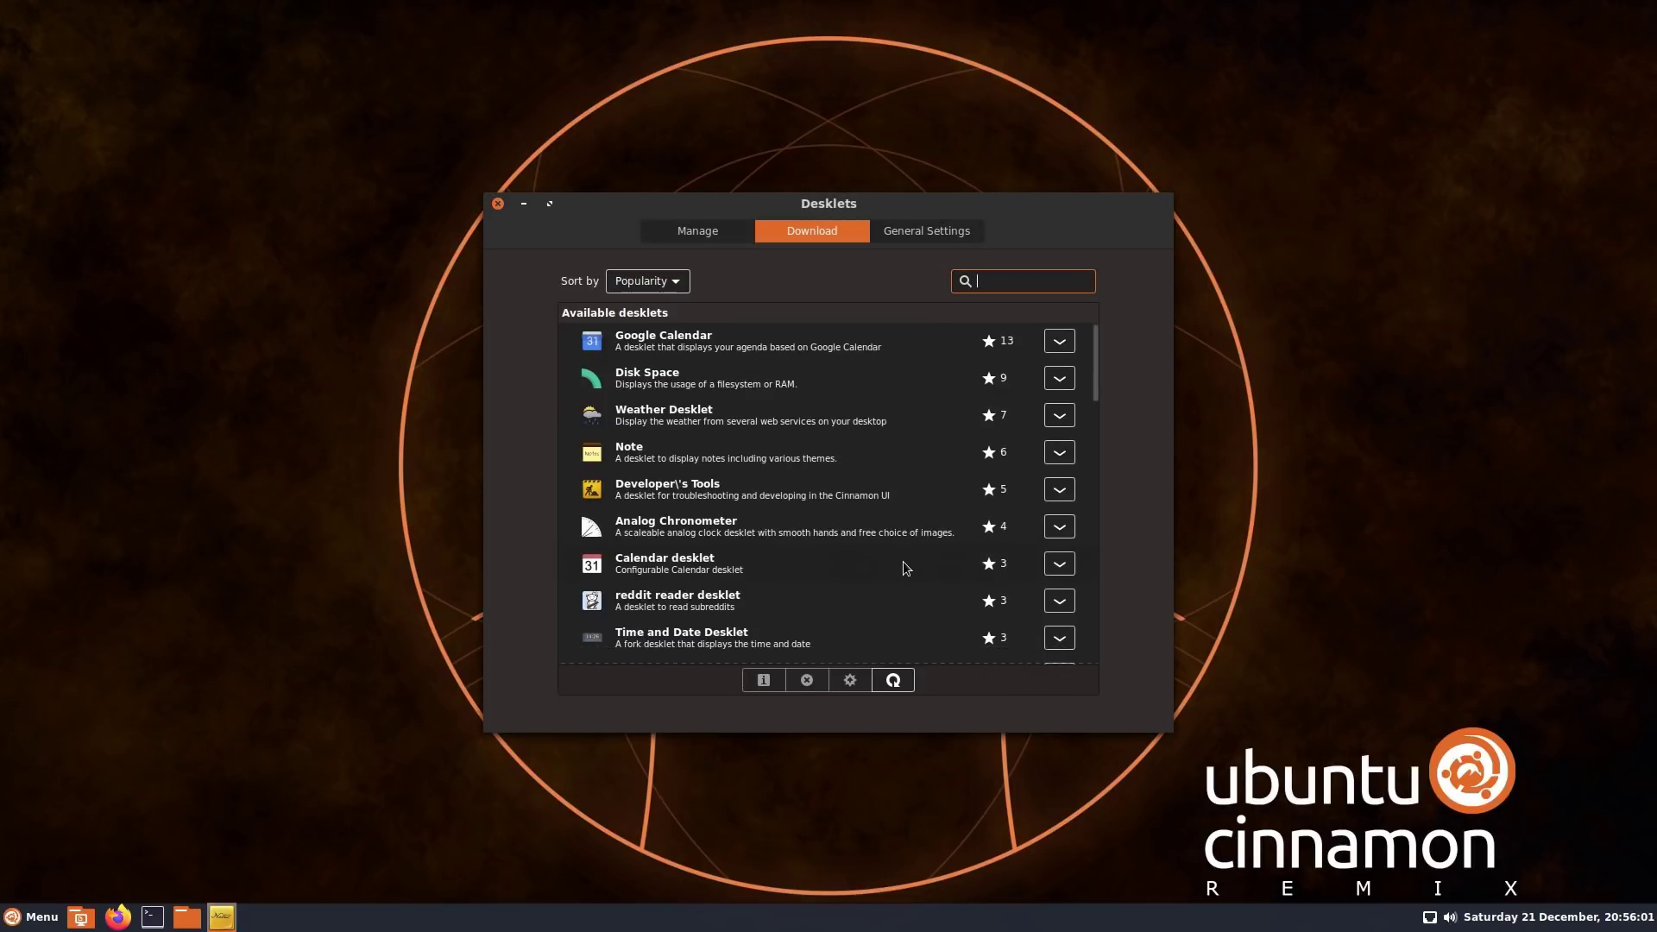
scroll(863, 539, "down", 3)
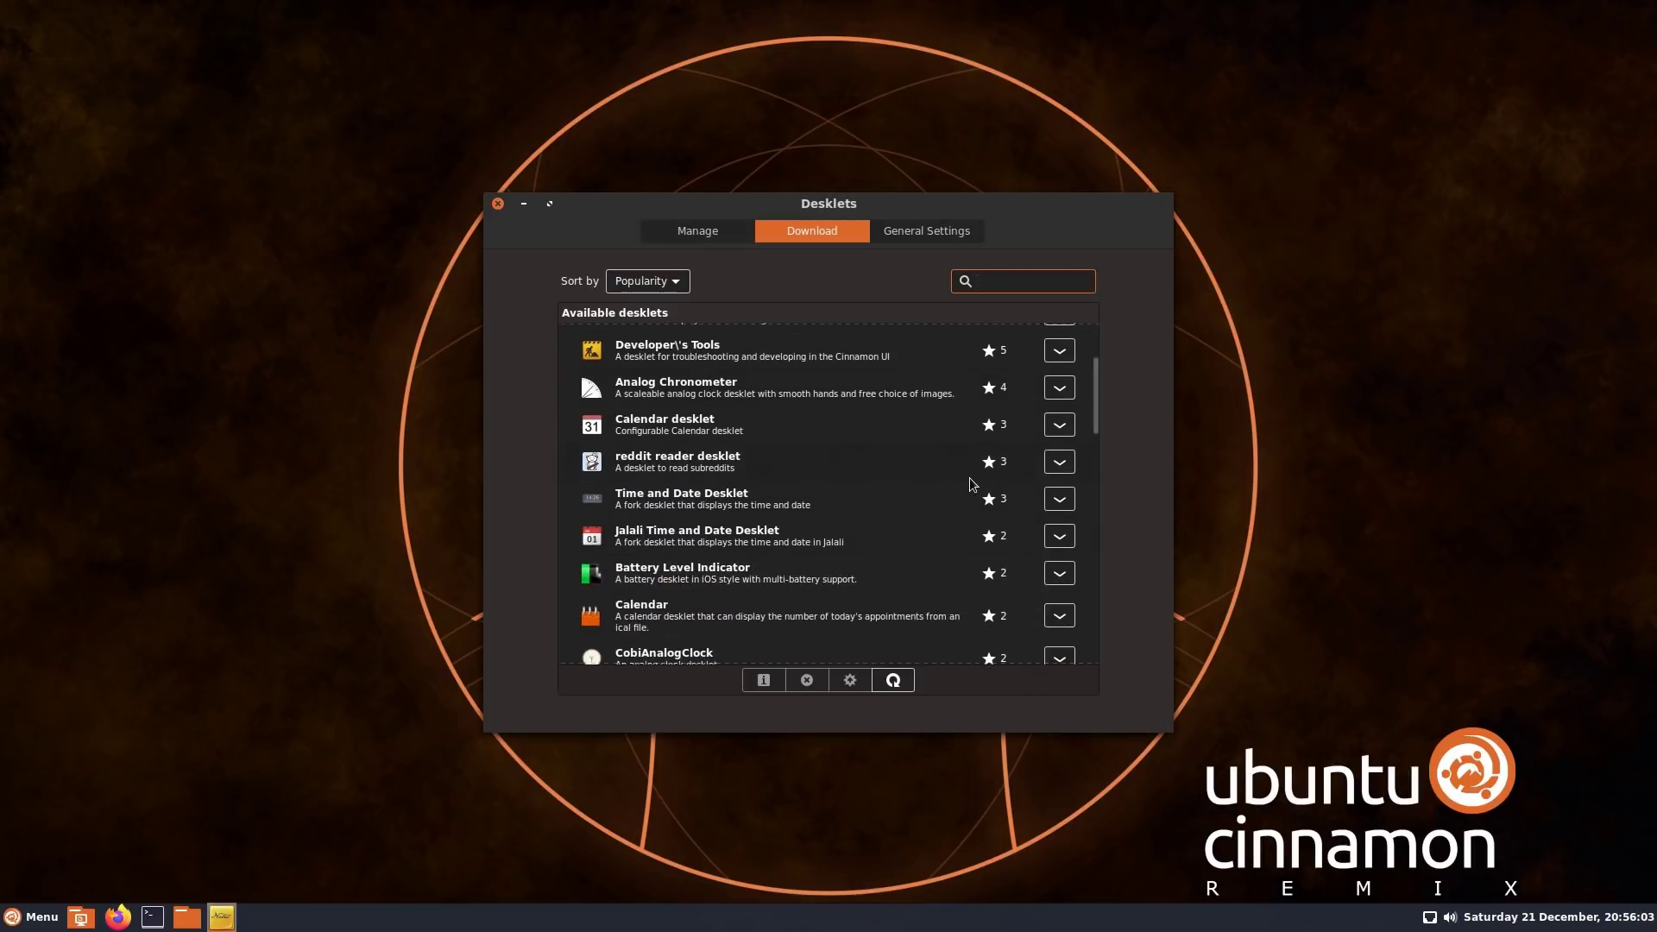
scroll(1036, 453, "down", 1)
left_click_drag(1094, 418, 1095, 314)
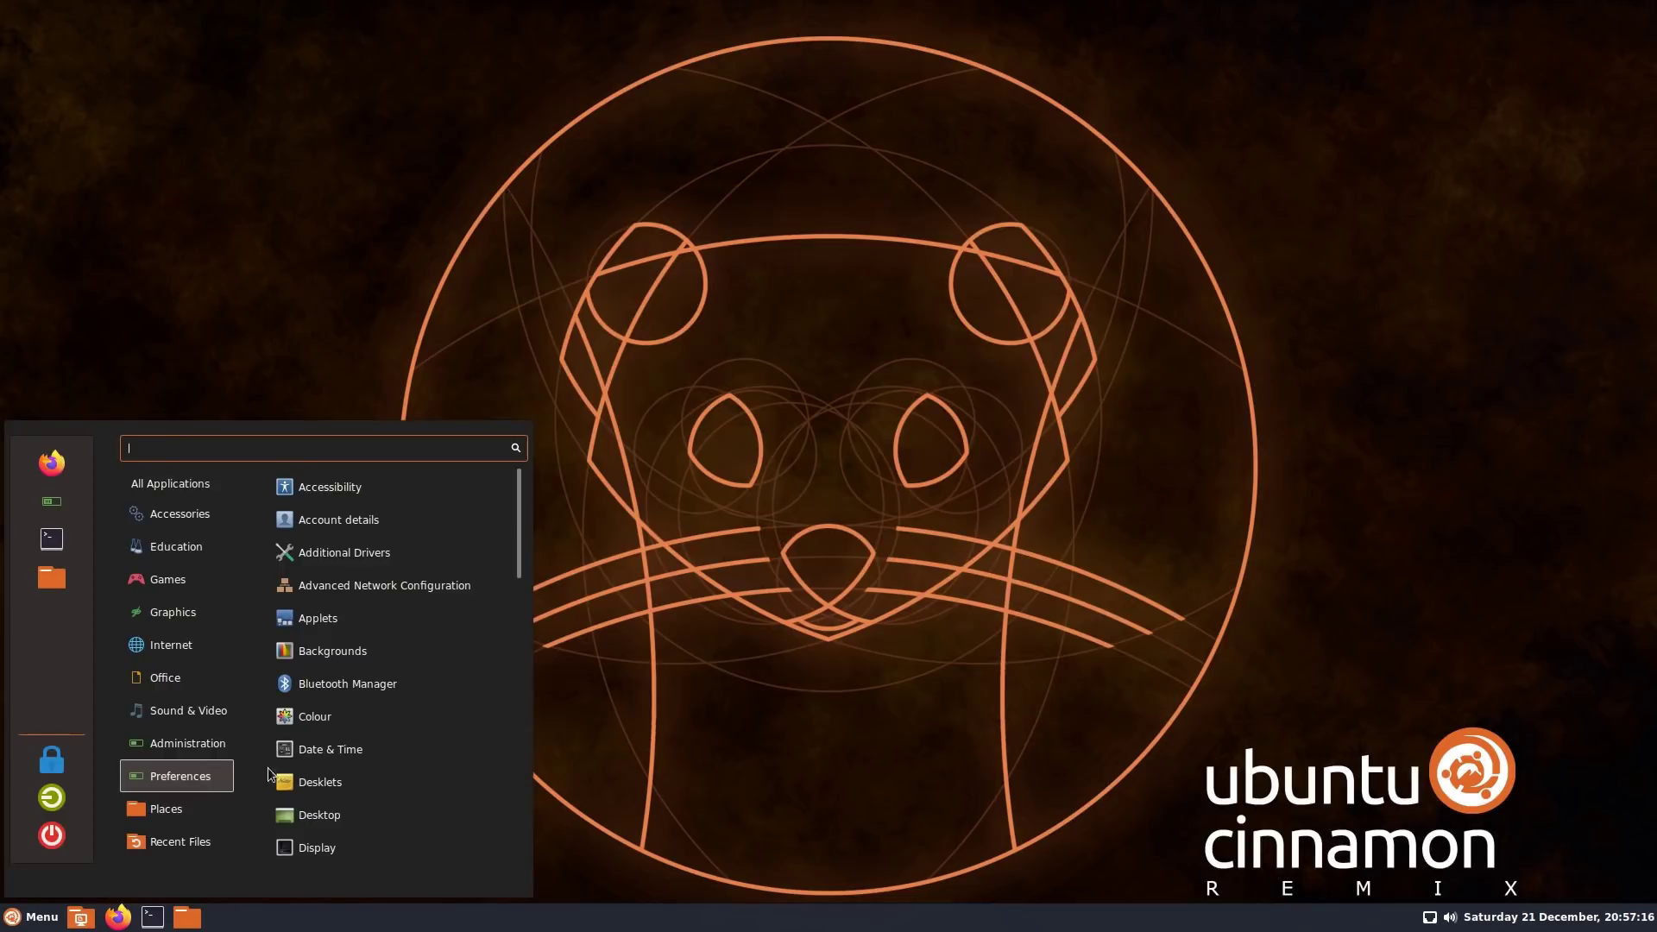
Step: Launch System Settings from the menu and view the current Themes settings
scroll(341, 781, "down", 8)
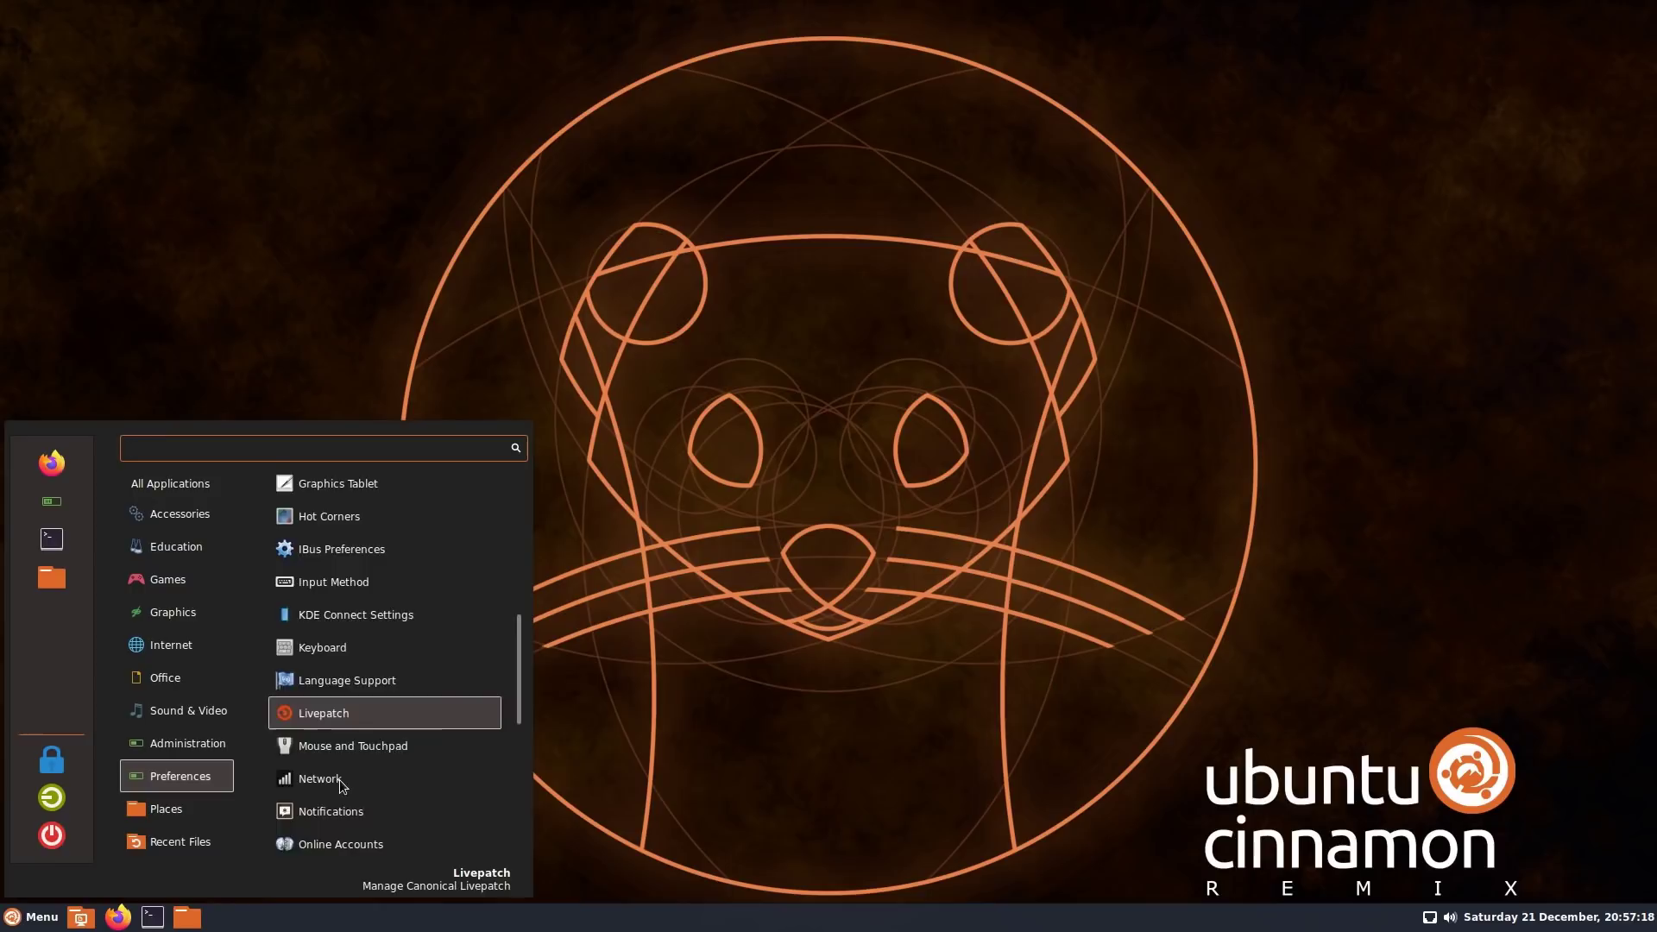
scroll(340, 781, "down", 8)
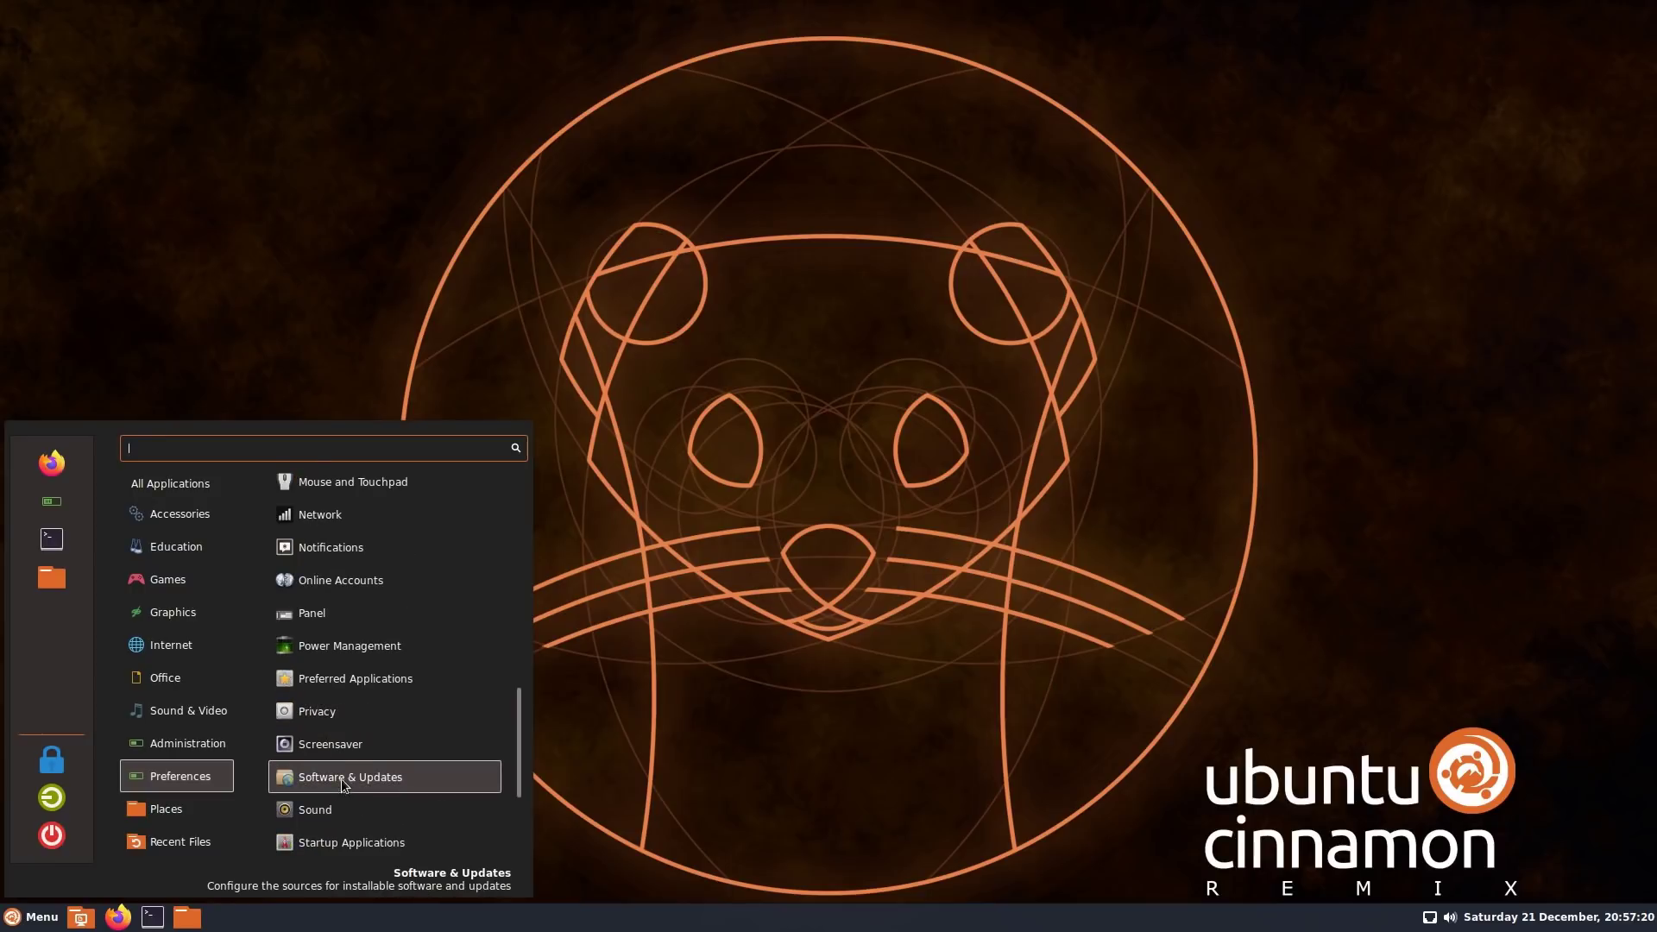
scroll(347, 753, "down", 2)
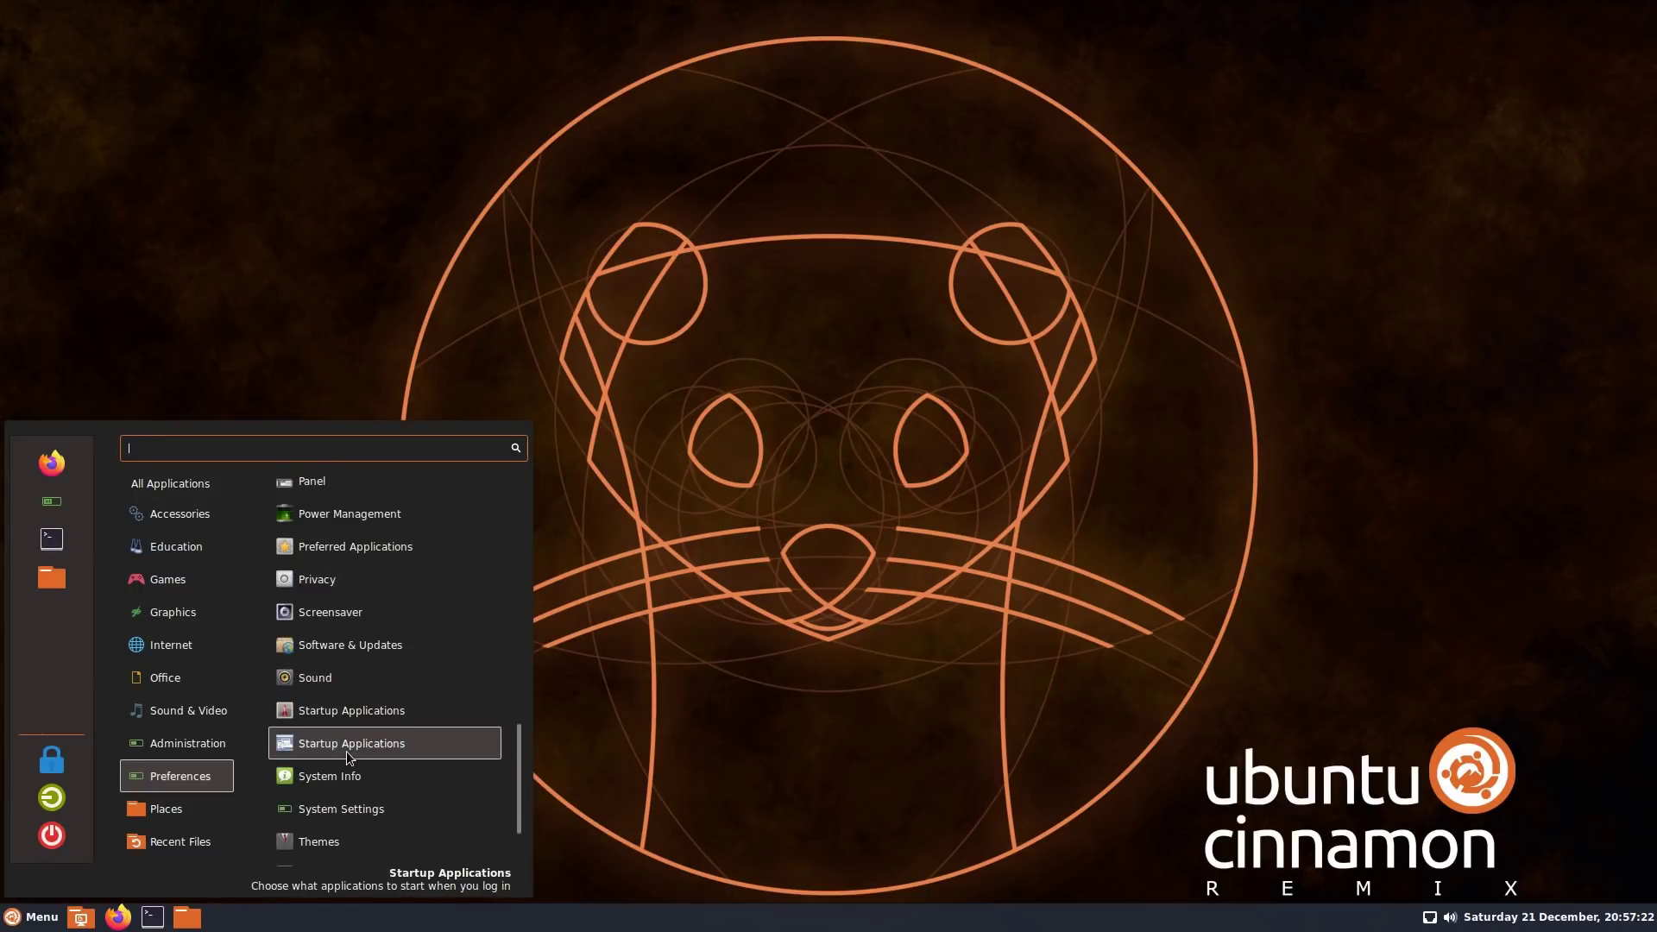
left_click(352, 811)
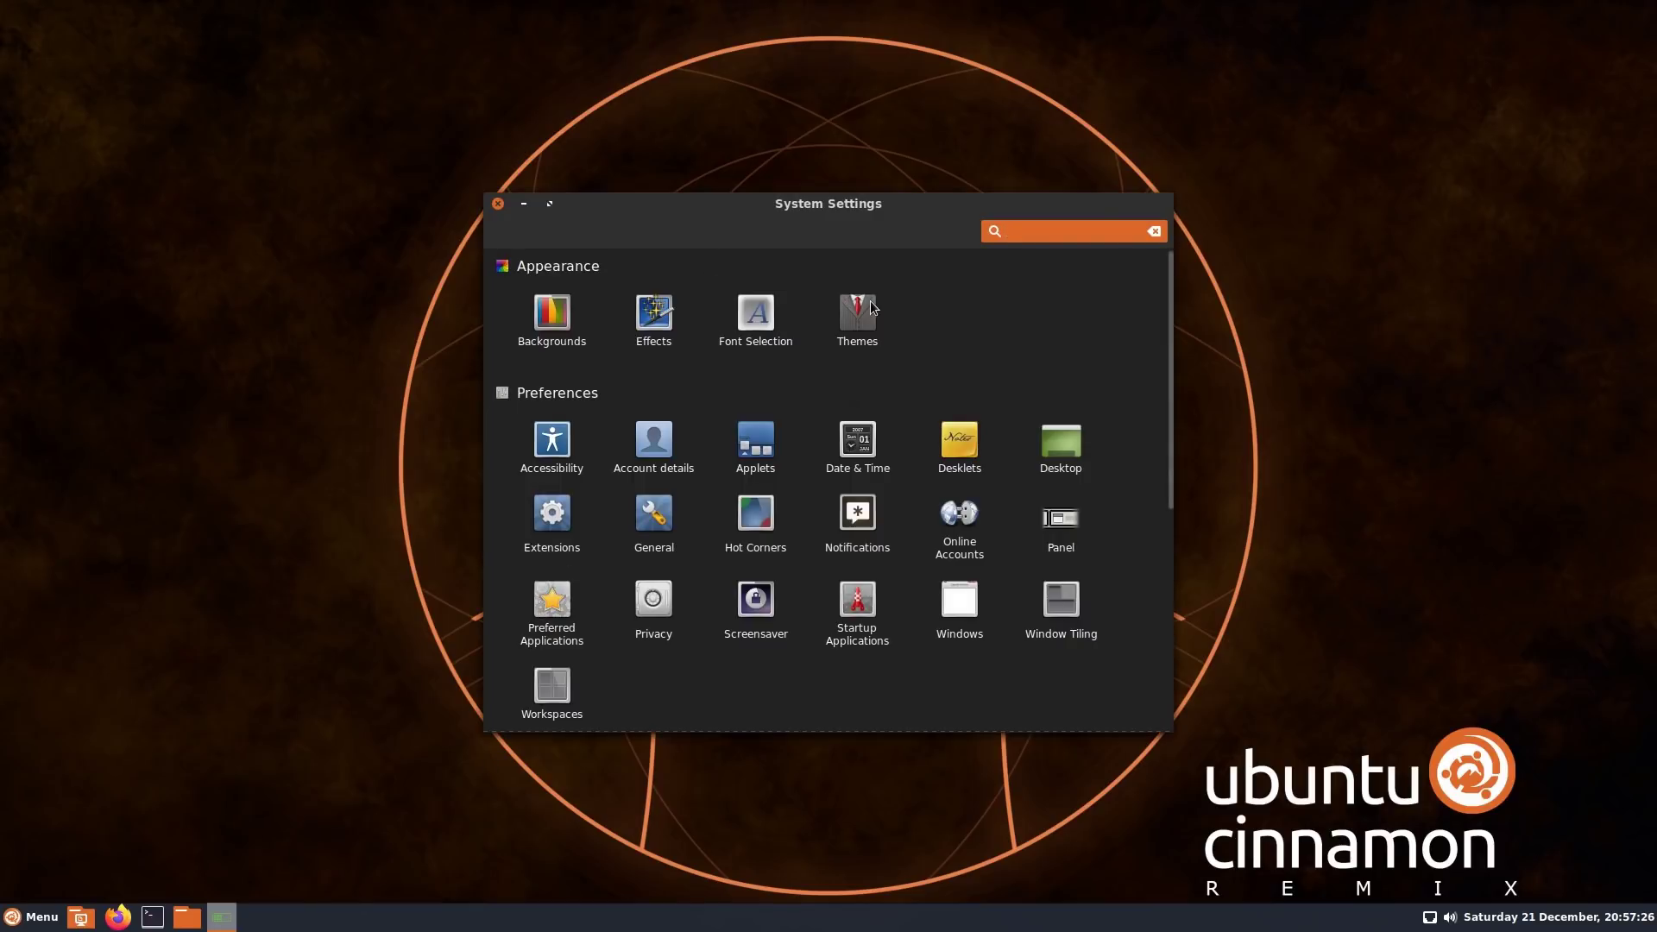
left_click(874, 309)
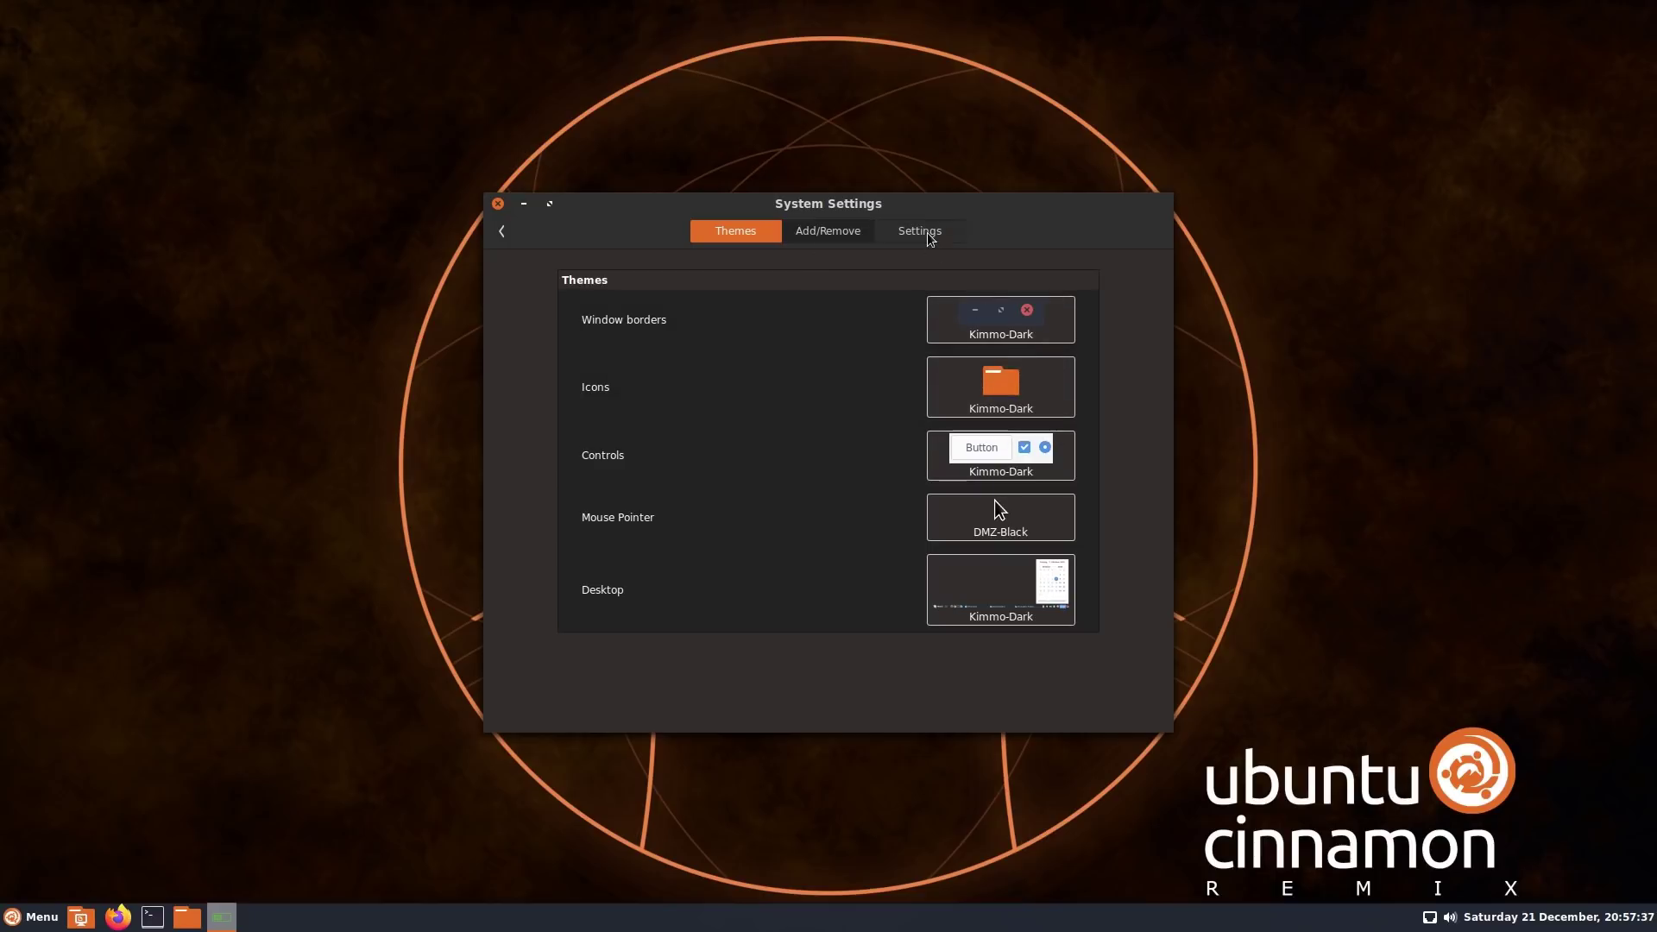
Step: Scroll through the downloadable themes in Add/Remove, then return to the settings overview
left_click(855, 231)
left_click_drag(1101, 342, 1113, 663)
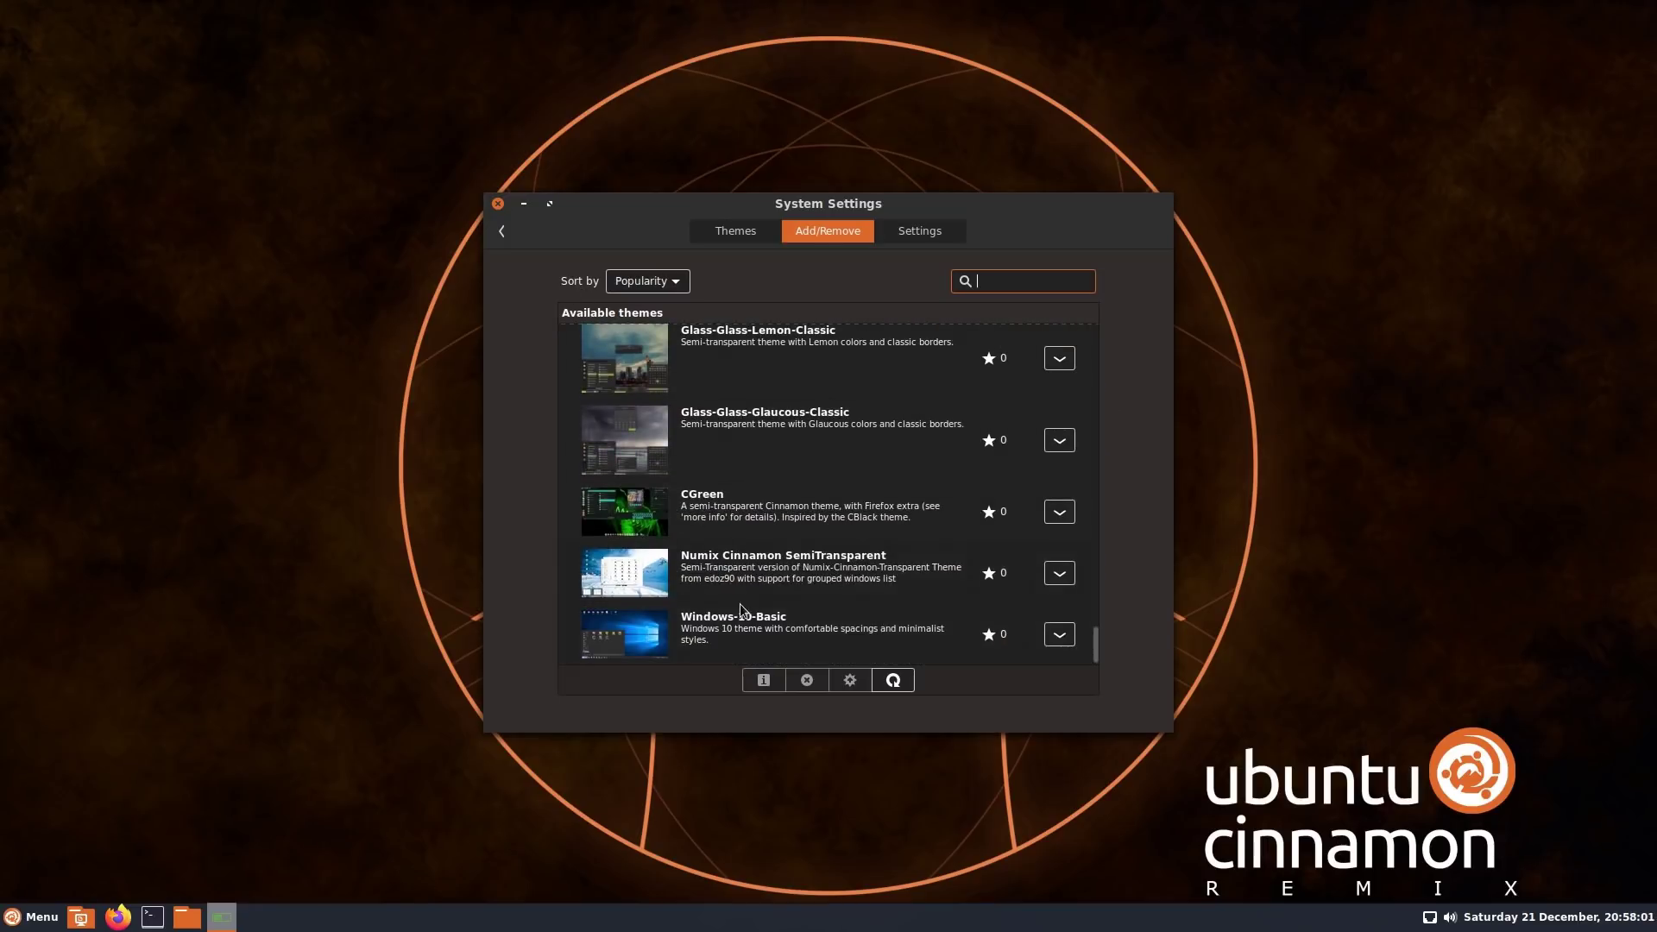
left_click(497, 232)
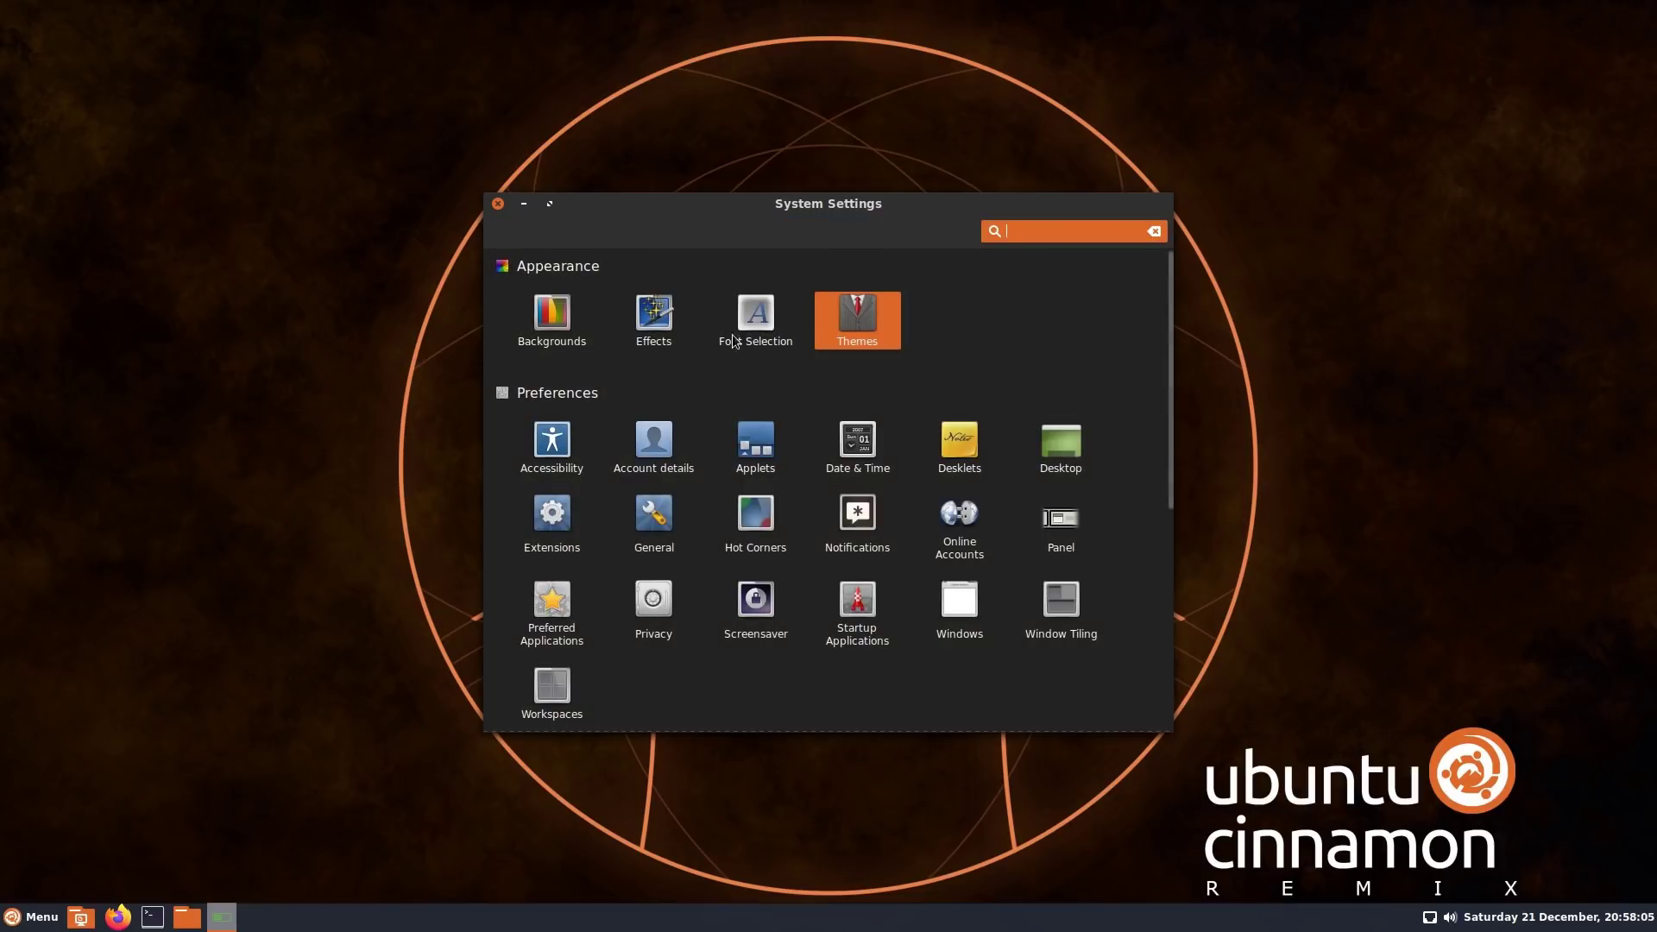
left_click(653, 317)
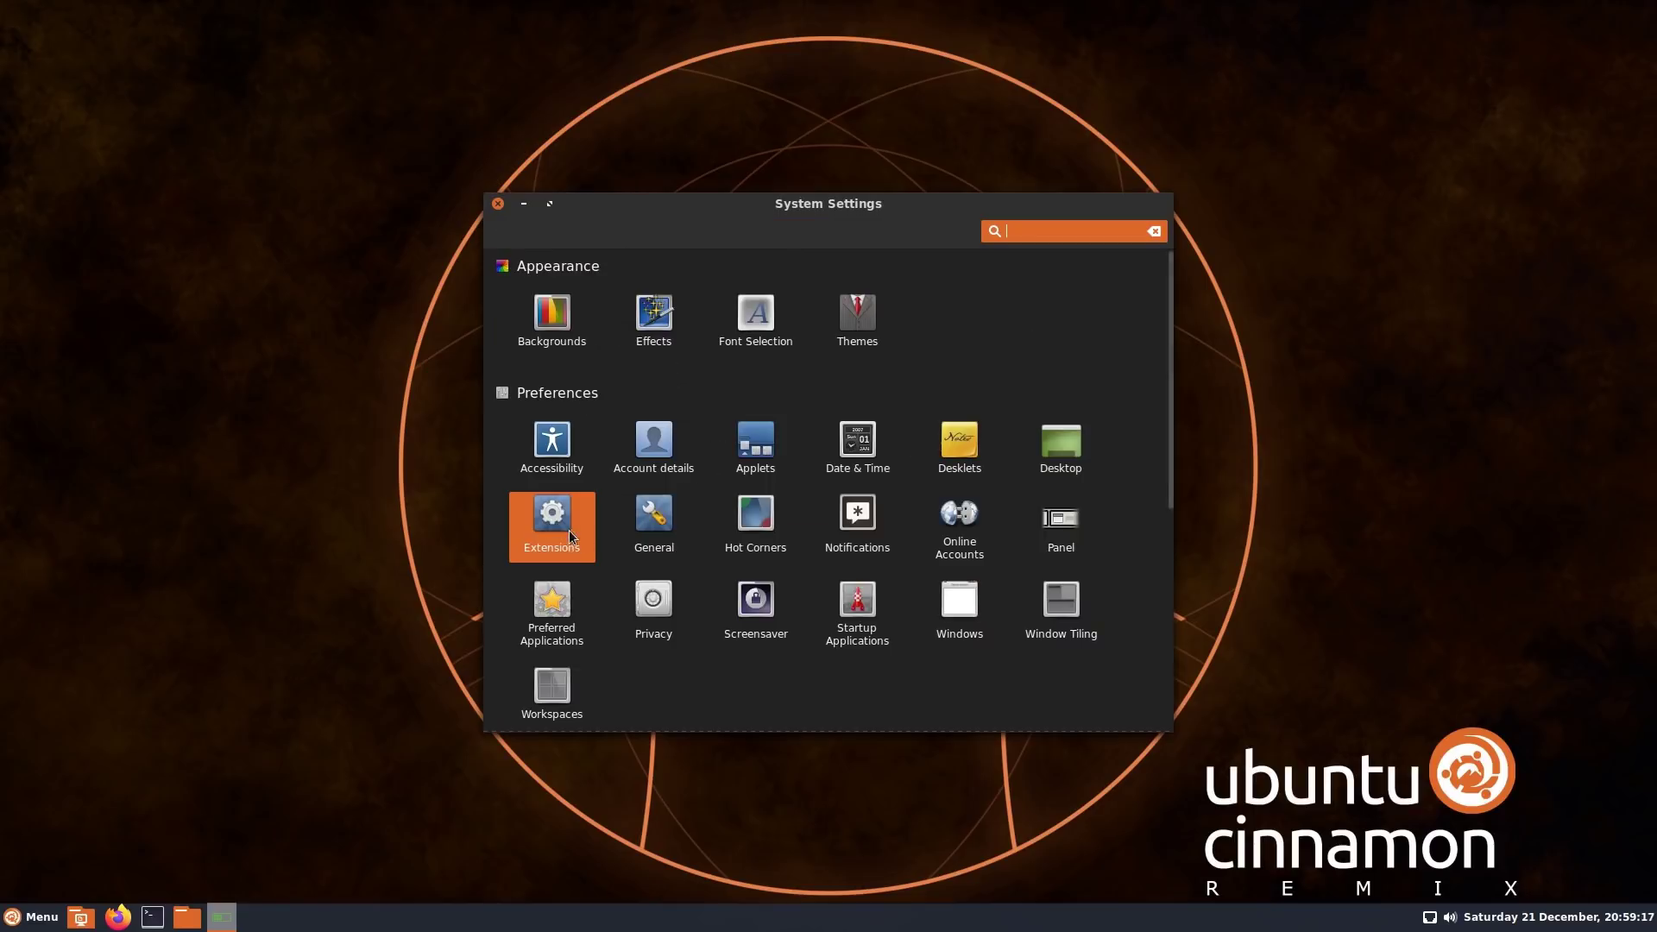
left_click(557, 522)
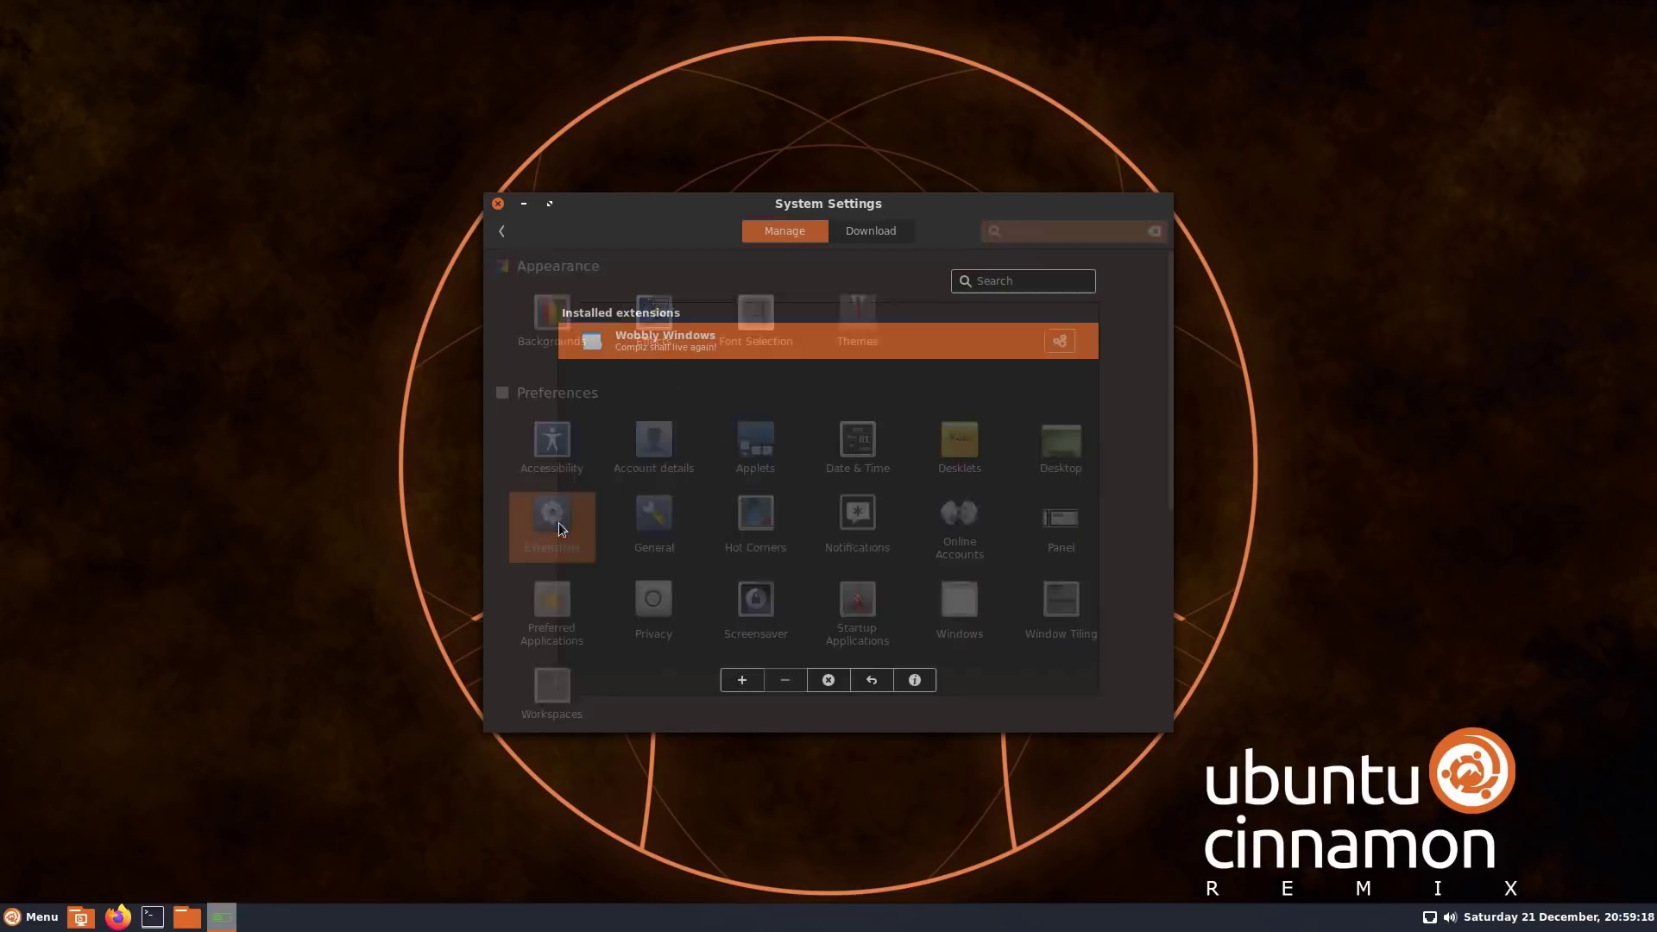
left_click(851, 236)
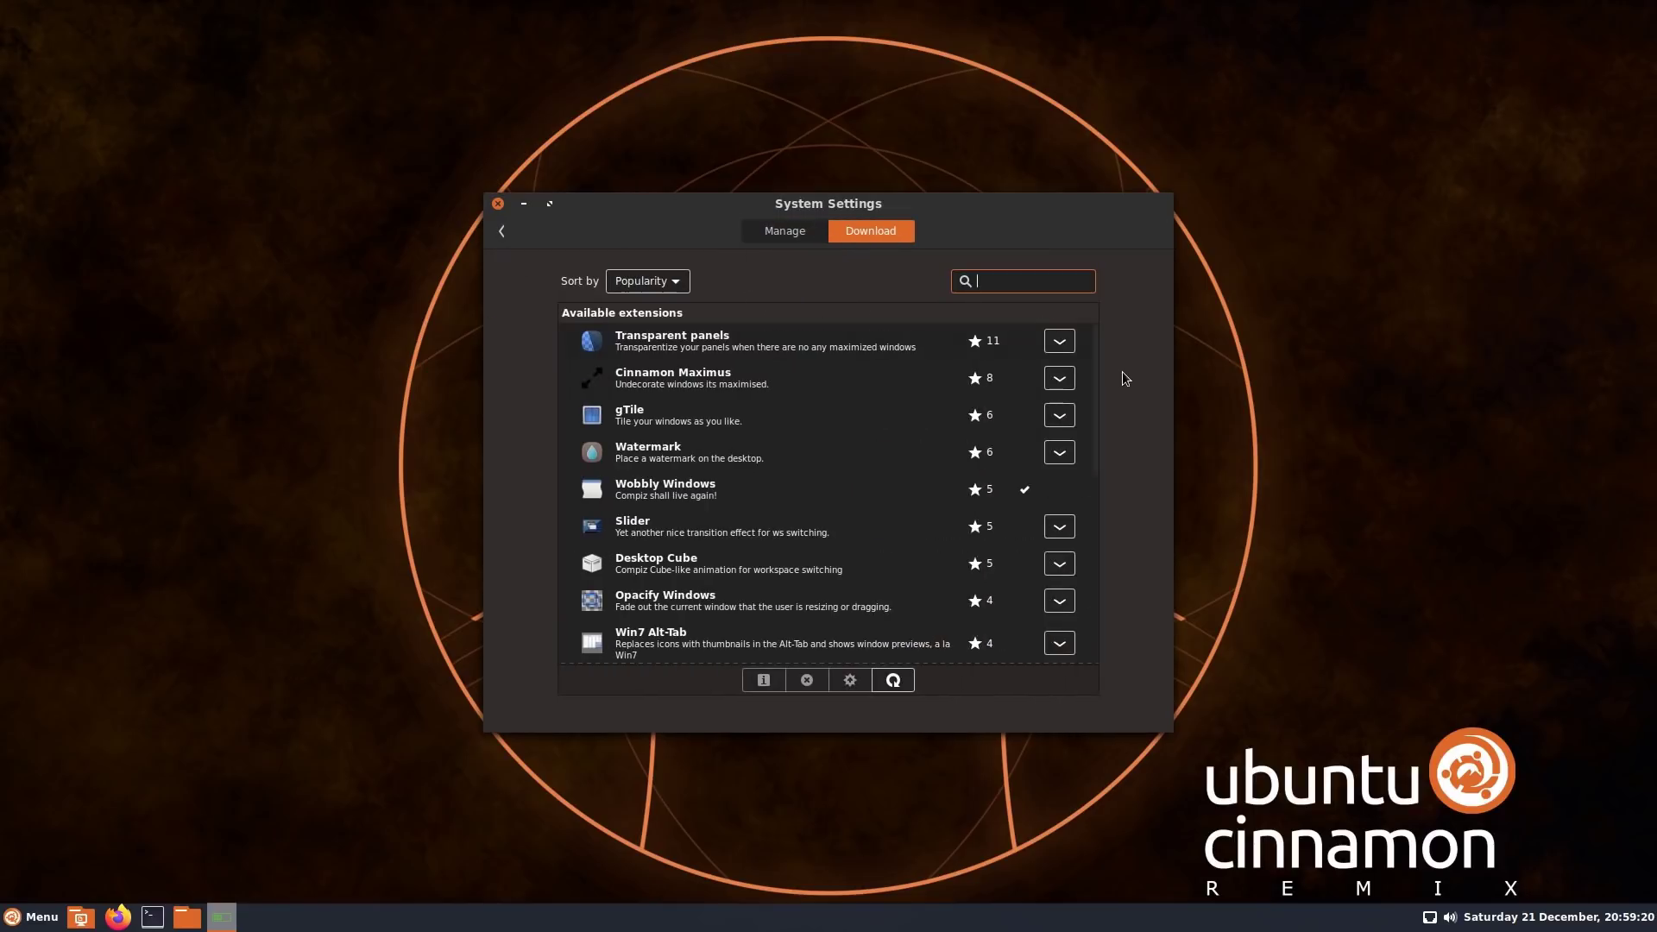
left_click_drag(1096, 347, 1089, 551)
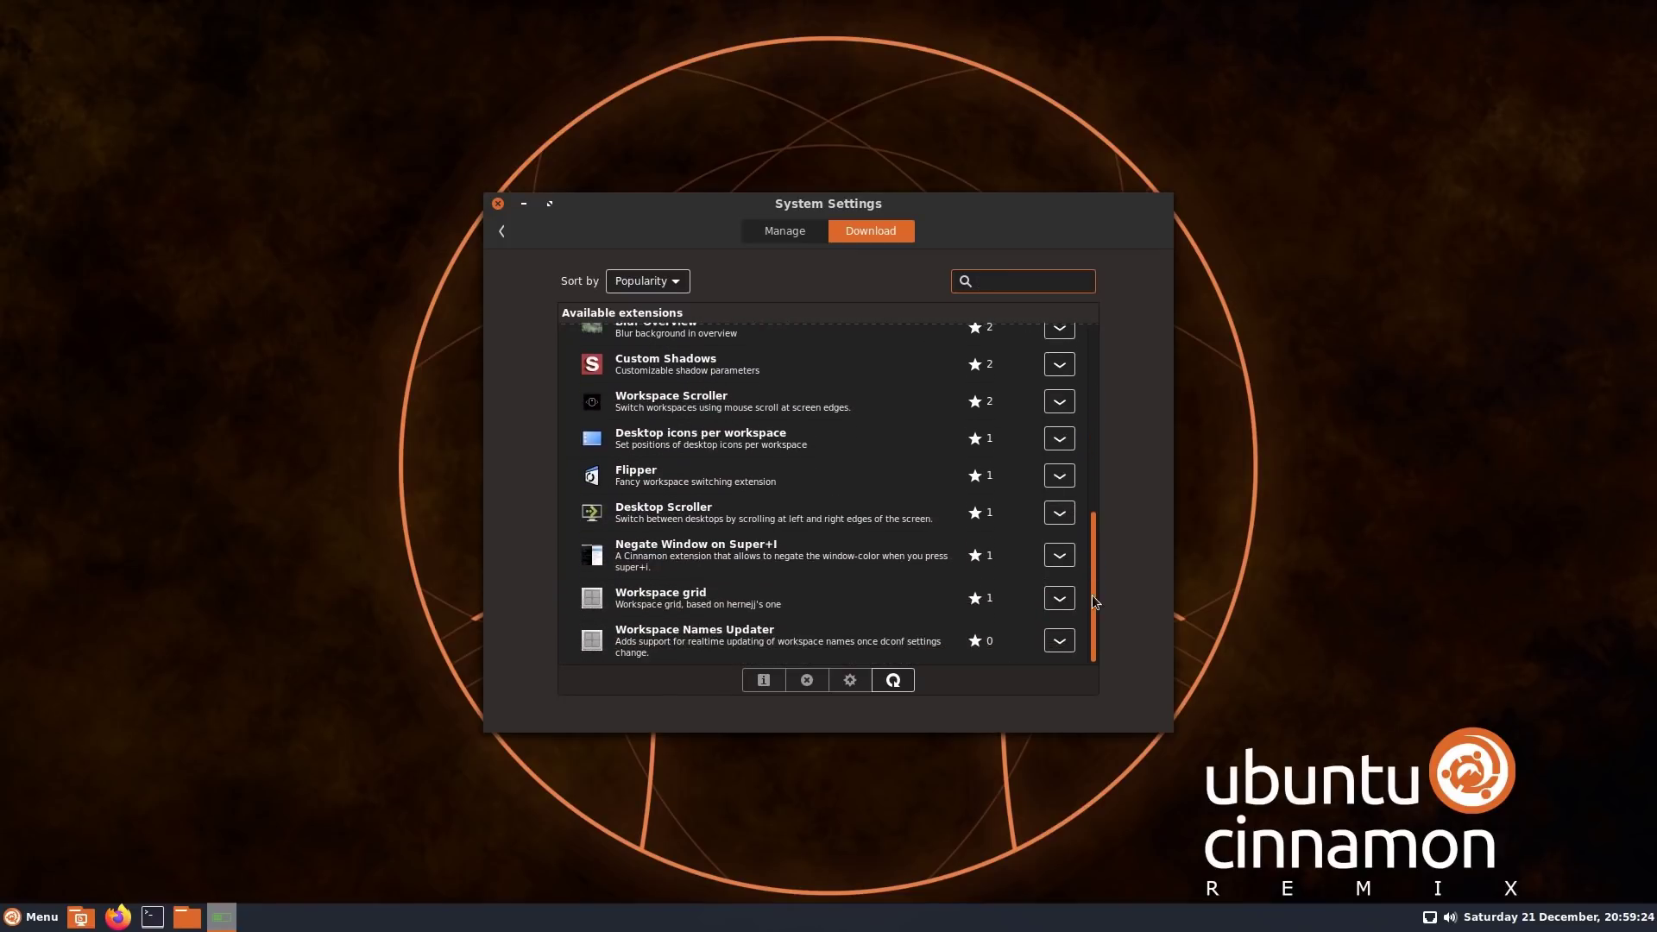
left_click(504, 239)
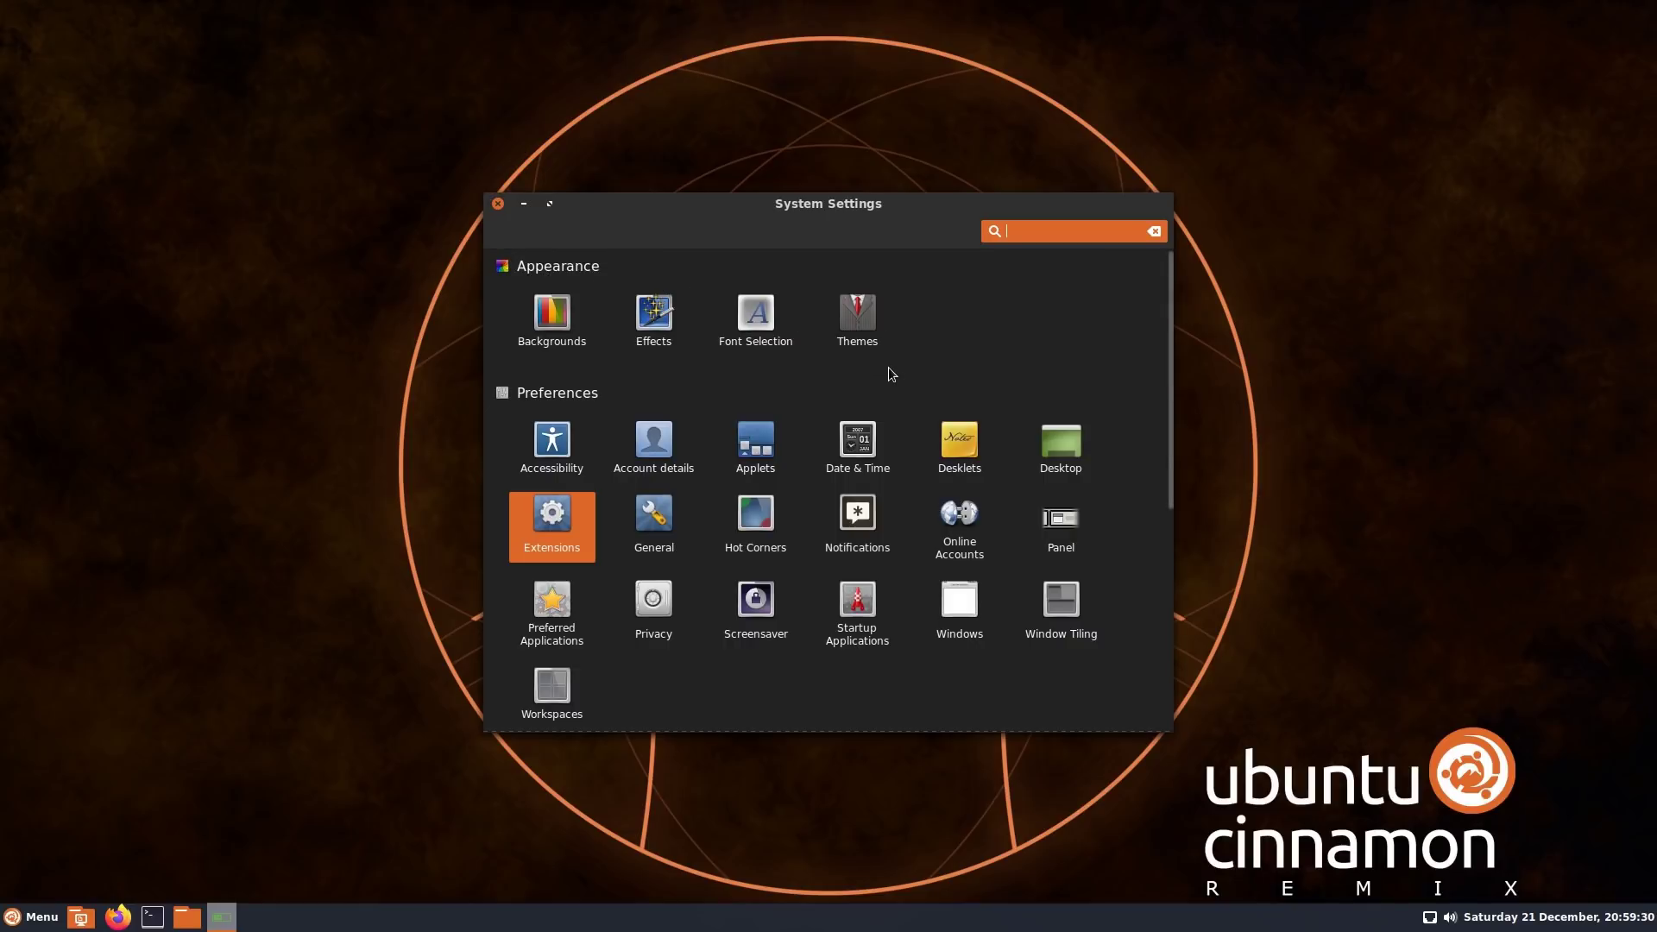
key("alt+Tab")
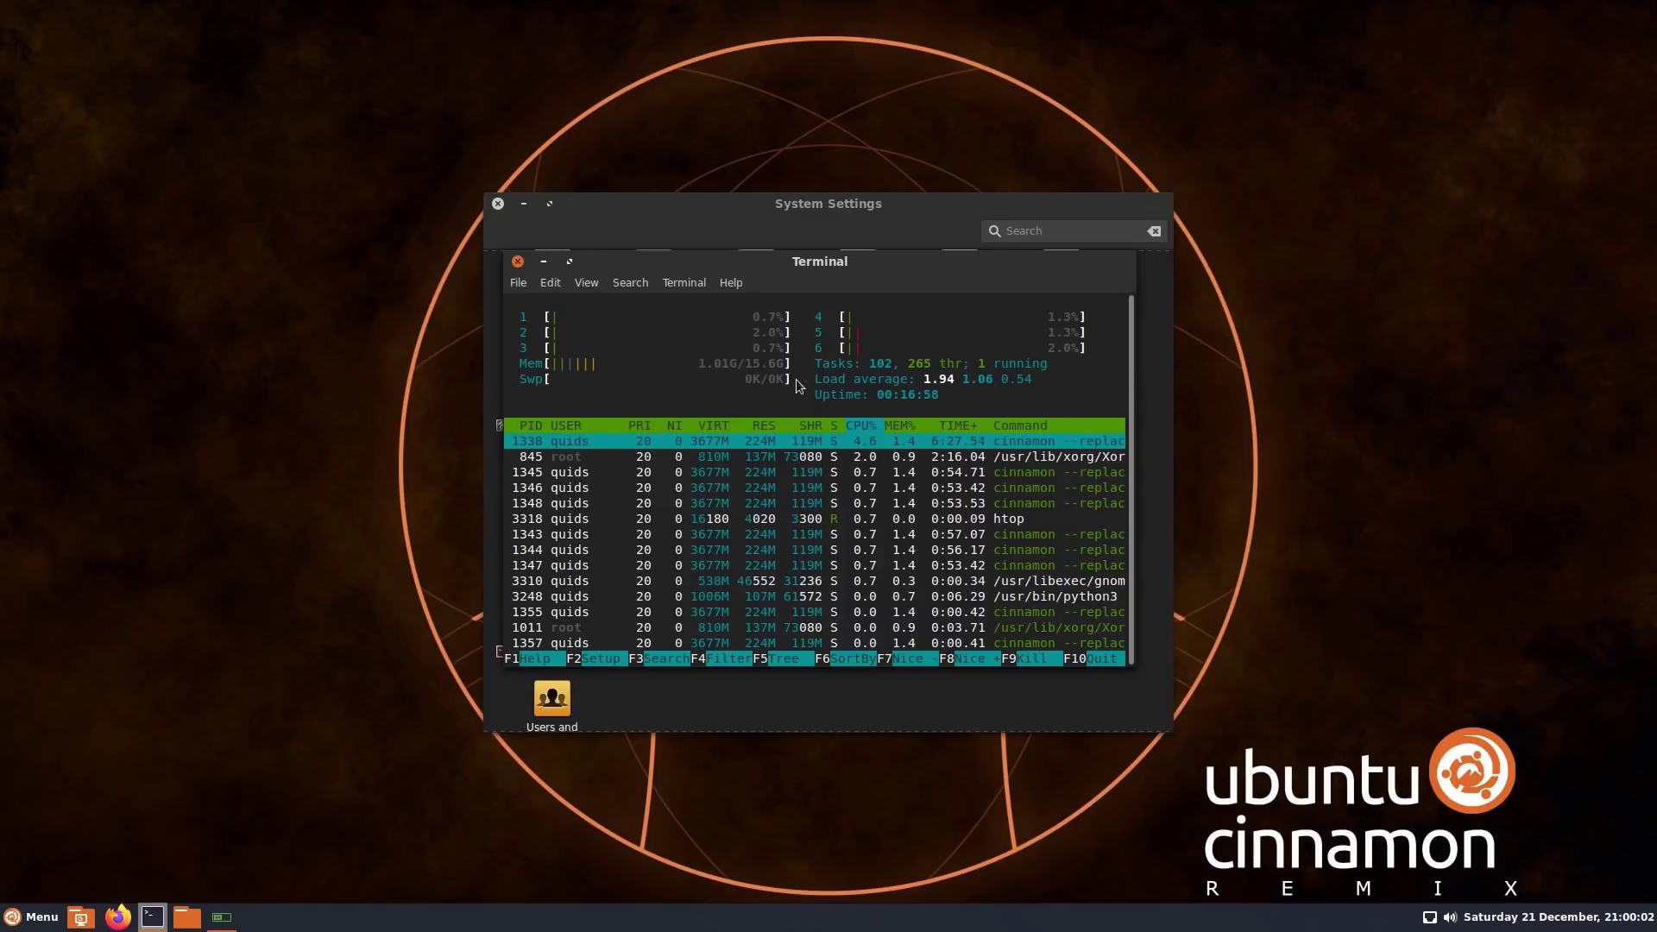
key("alt+Tab")
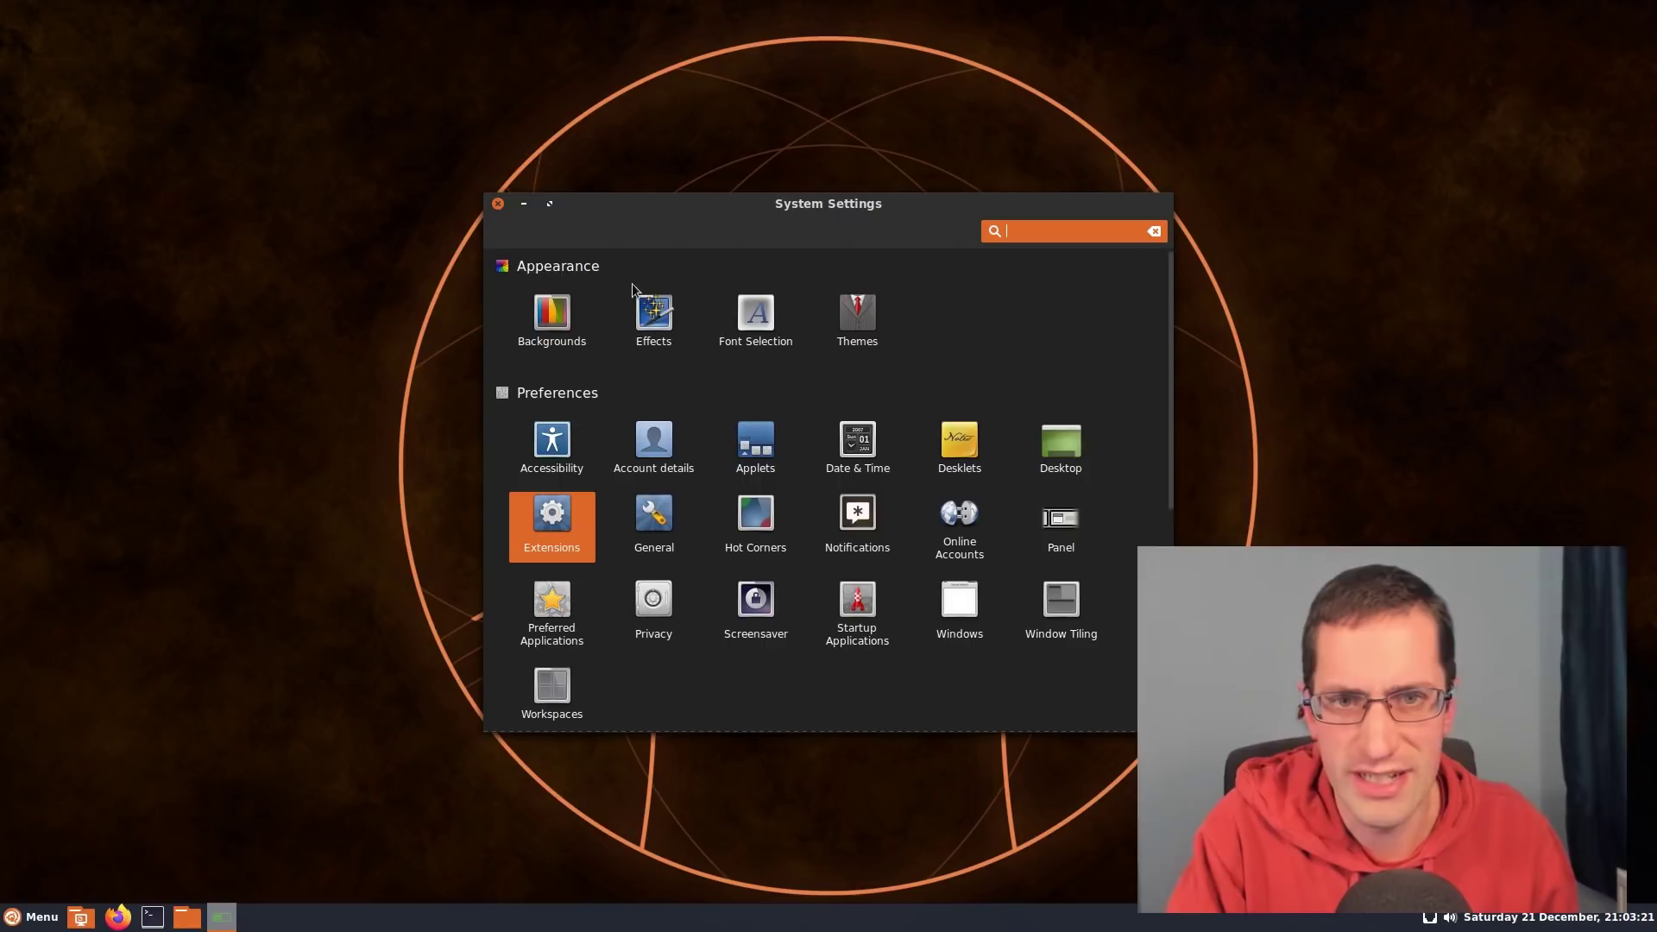
Step: Close the System Settings window and show the menu's All Applications list
left_click(496, 201)
left_click(30, 924)
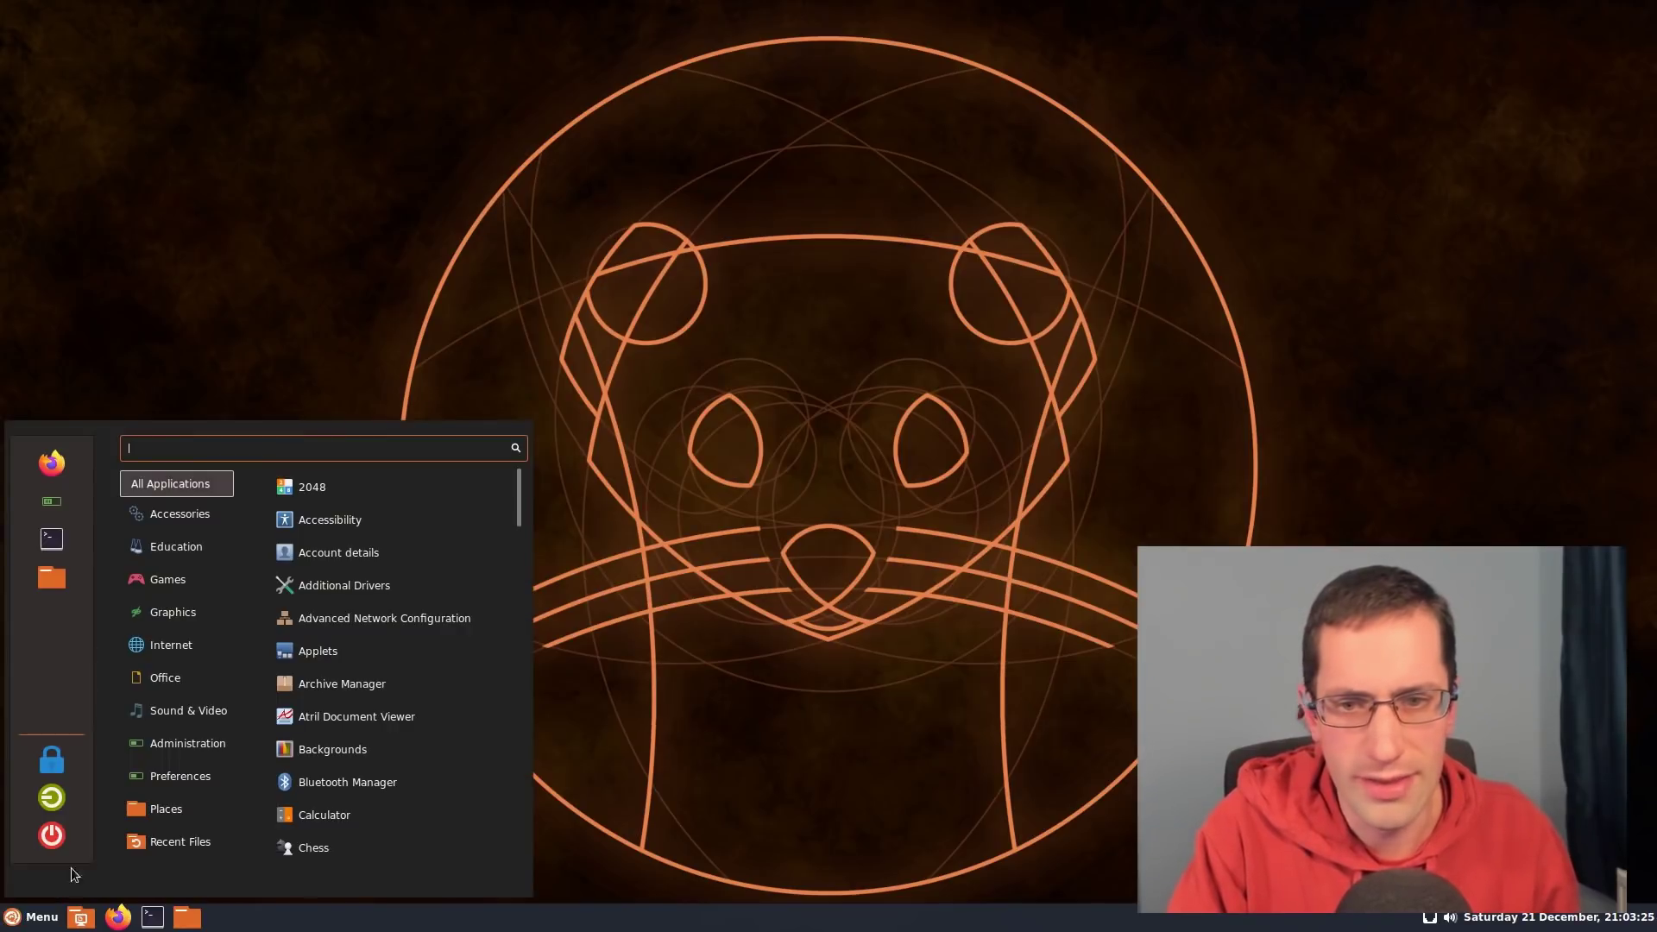